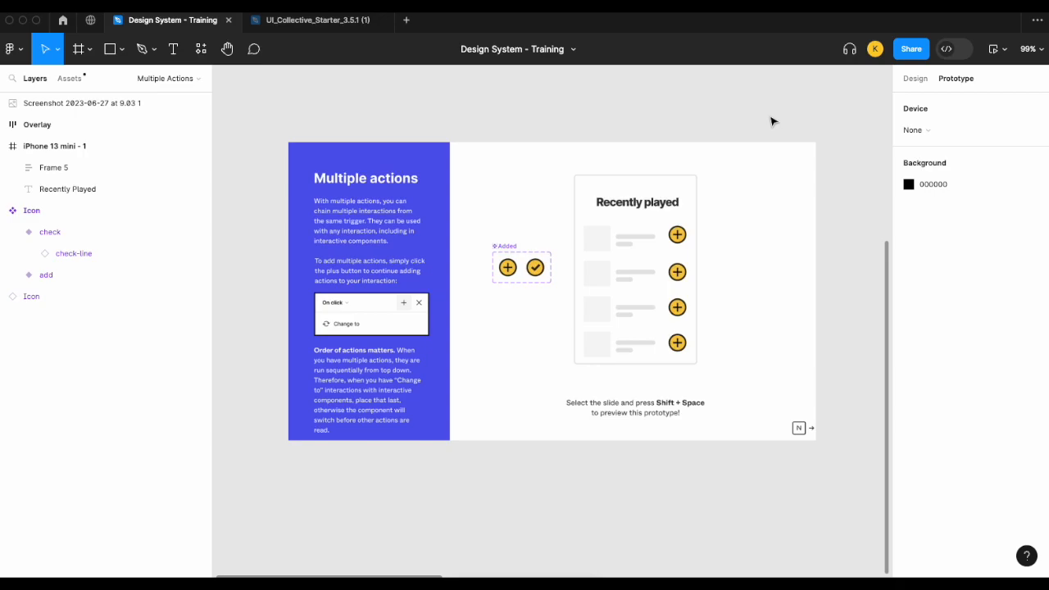
- Preview the "iPhone 13 mini - 1" prototype, test the first song's add button, and close the preview
{"action": "scroll", "coordinate": [770, 122], "scroll_direction": "down", "scroll_amount": 5, "text": "ctrl"}
{"action": "scroll", "coordinate": [771, 121], "scroll_direction": "down", "scroll_amount": 5}
{"action": "scroll", "coordinate": [770, 121], "scroll_direction": "down", "scroll_amount": 5, "text": "ctrl"}
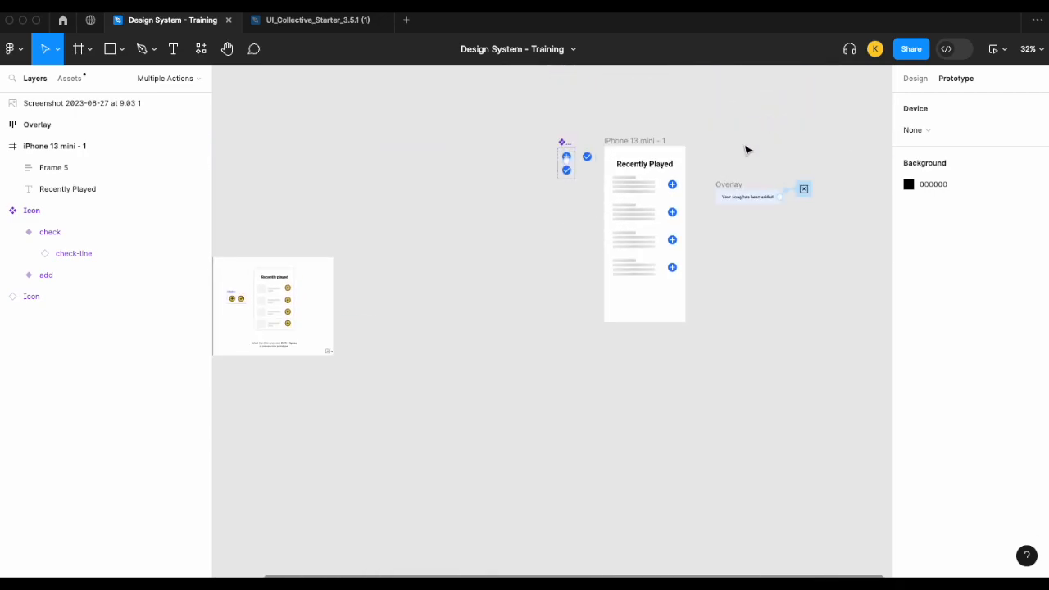
{"action": "scroll", "coordinate": [745, 150], "scroll_direction": "up", "scroll_amount": 3, "text": "ctrl"}
{"action": "left_click", "coordinate": [537, 143]}
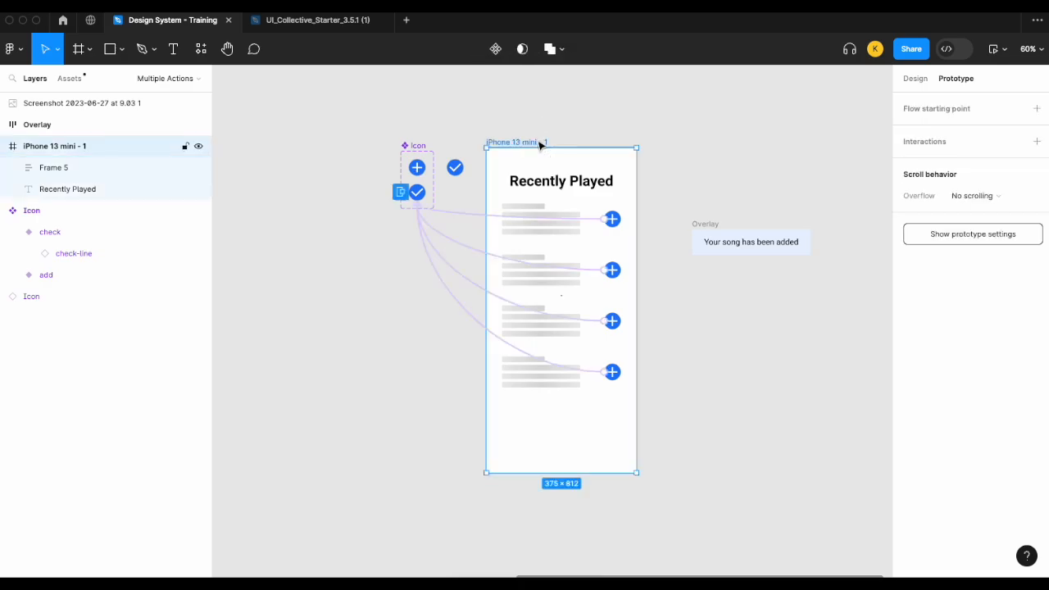
{"action": "left_click", "coordinate": [995, 50]}
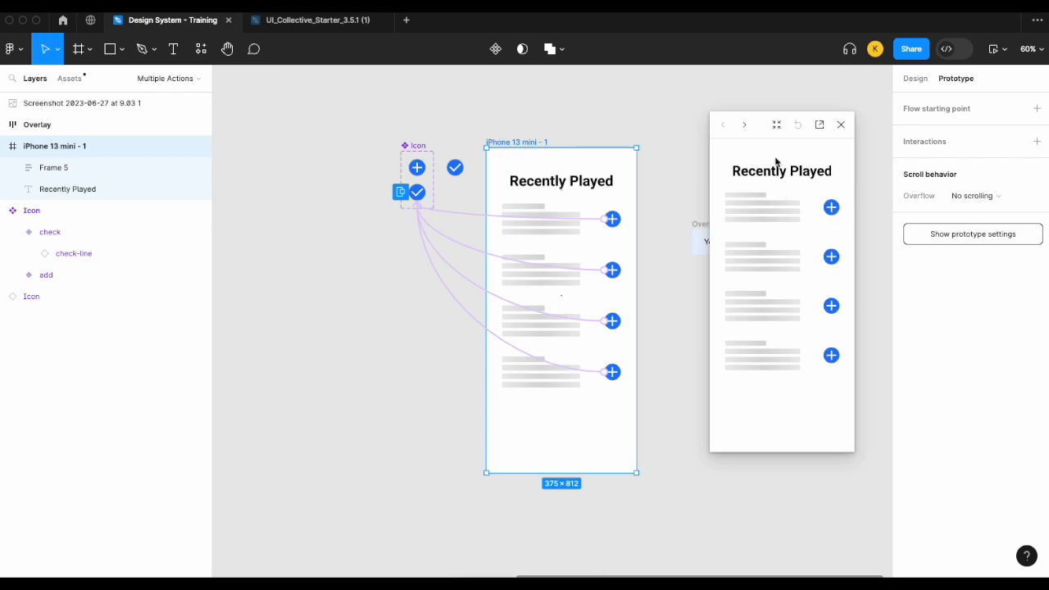
{"action": "left_click", "coordinate": [831, 206]}
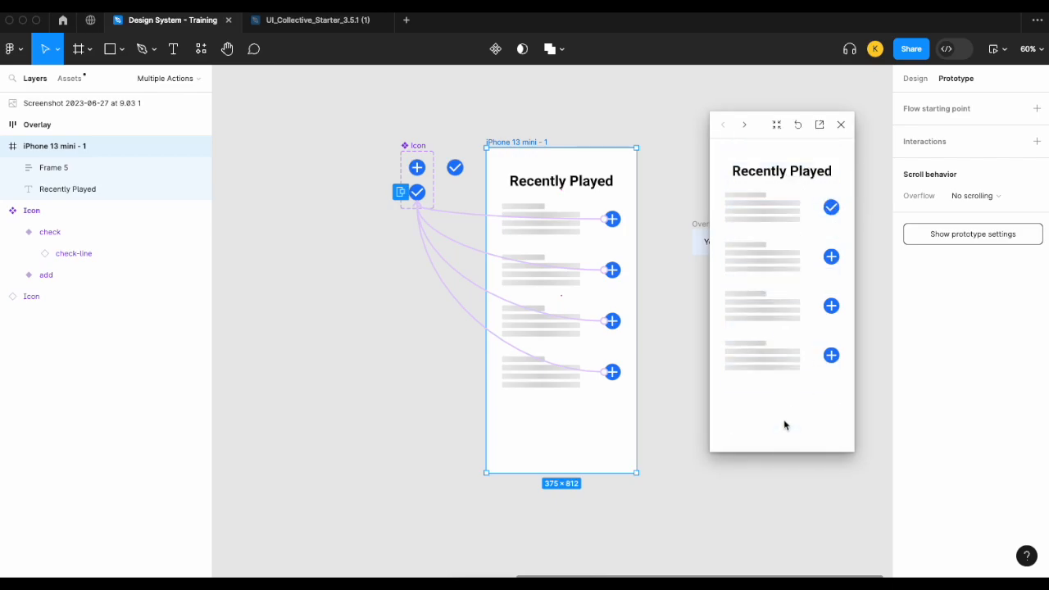
{"action": "left_click", "coordinate": [842, 124]}
{"action": "left_click", "coordinate": [705, 122]}
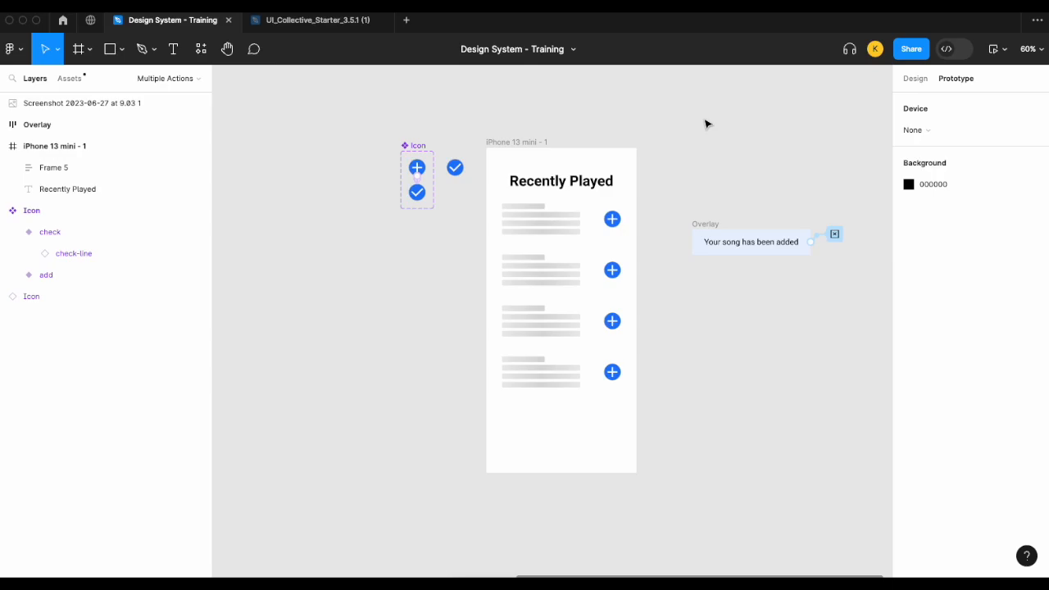
- Look over the design token frames in the UI_Collective_Starter_3.5.1 (1) file, then return to the Design System - Training file
{"action": "left_click", "coordinate": [356, 27]}
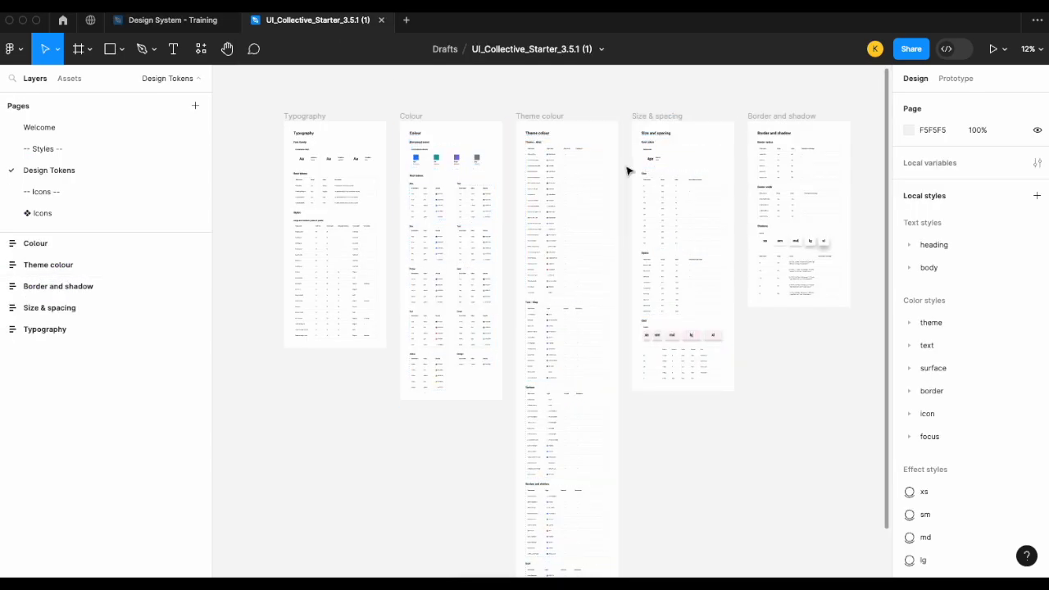
{"action": "scroll", "coordinate": [627, 170], "scroll_direction": "up", "scroll_amount": 5}
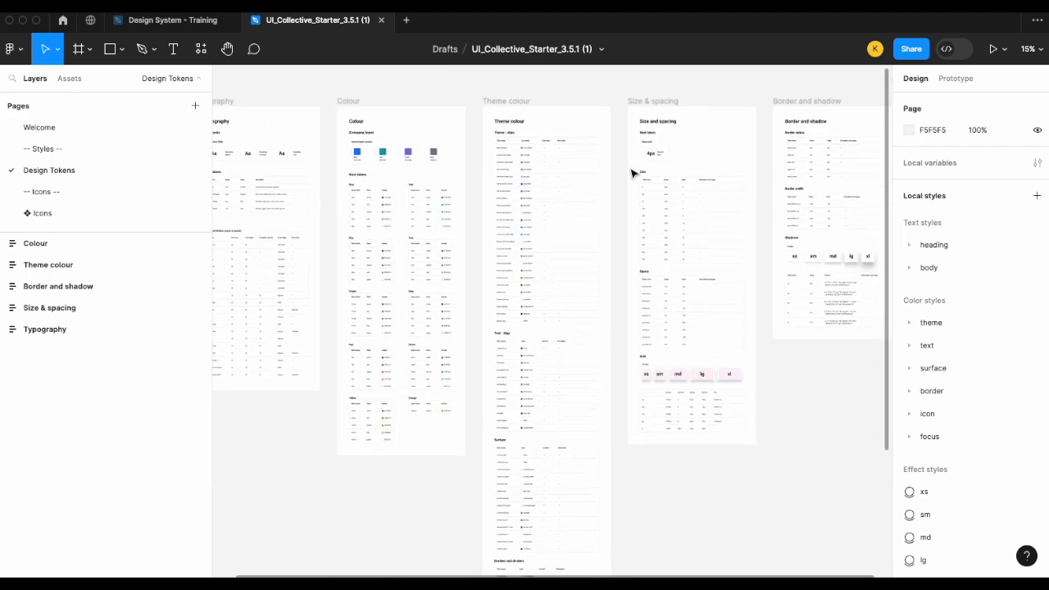
{"action": "scroll", "coordinate": [616, 159], "scroll_direction": "up", "scroll_amount": 2}
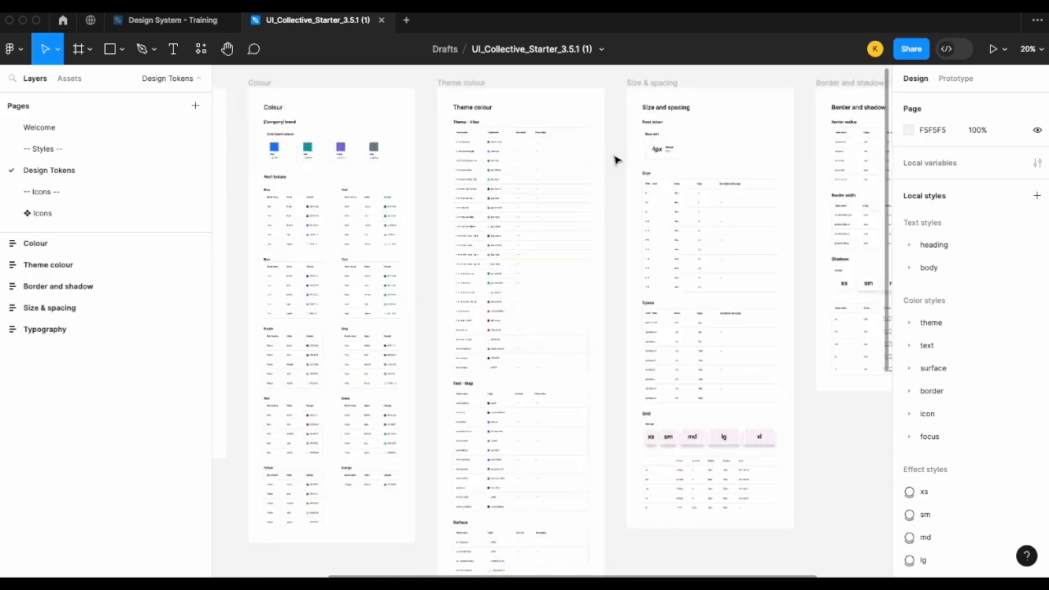
{"action": "scroll", "coordinate": [616, 158], "scroll_direction": "down", "scroll_amount": 2}
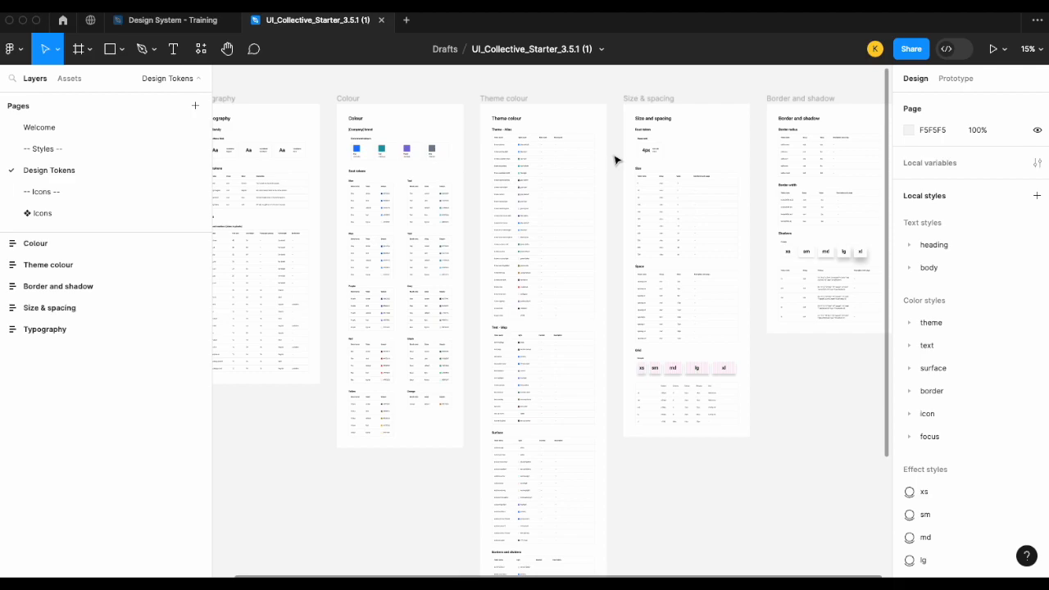
{"action": "left_click", "coordinate": [177, 21]}
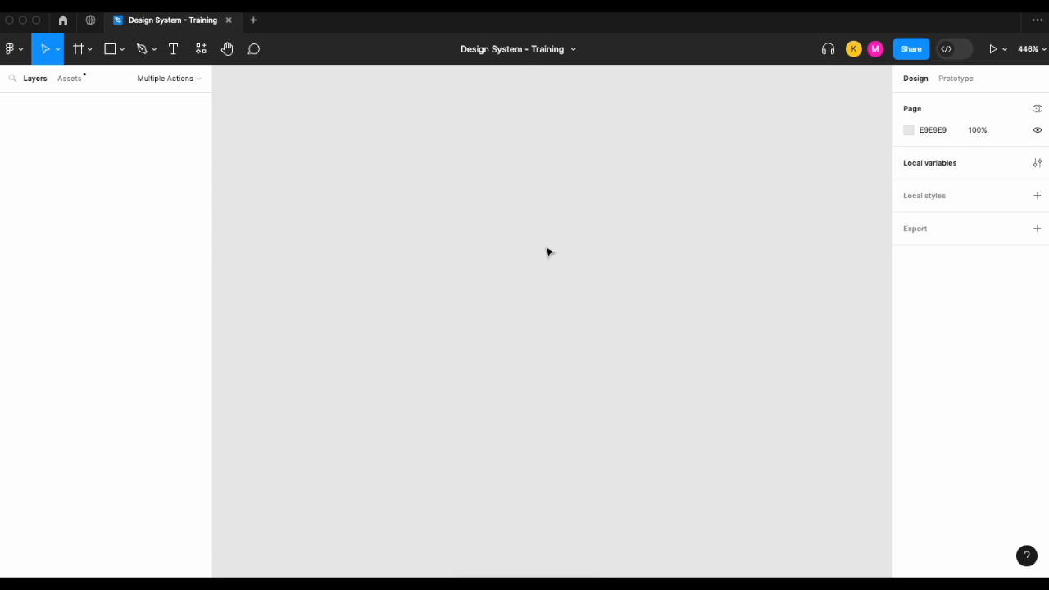
- Search the assets for "add" and place an add-line icon on the canvas
{"action": "left_click", "coordinate": [79, 81]}
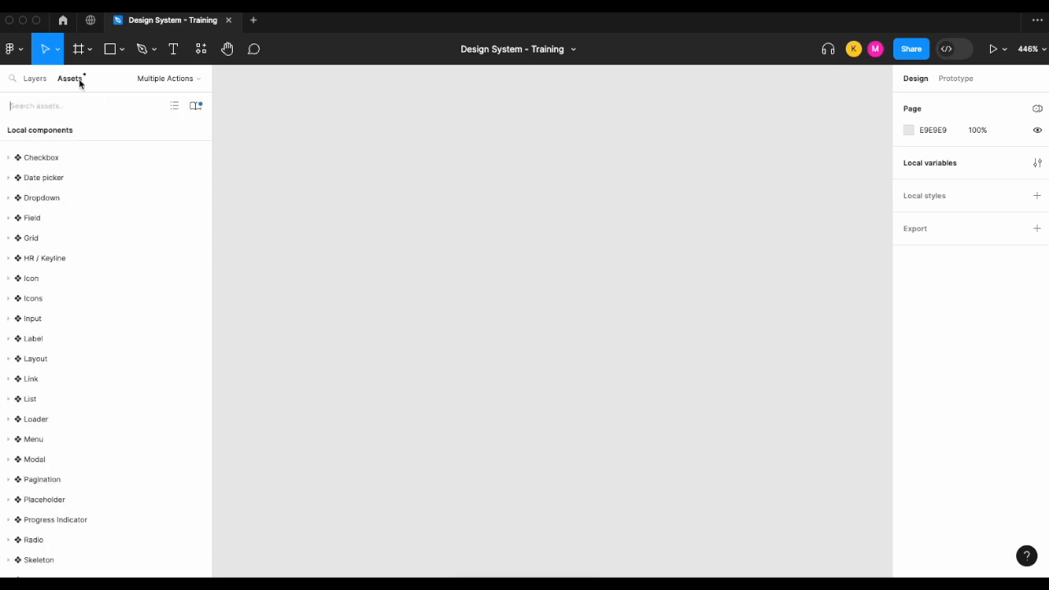
{"action": "left_click", "coordinate": [85, 104]}
{"action": "type", "text": "add"}
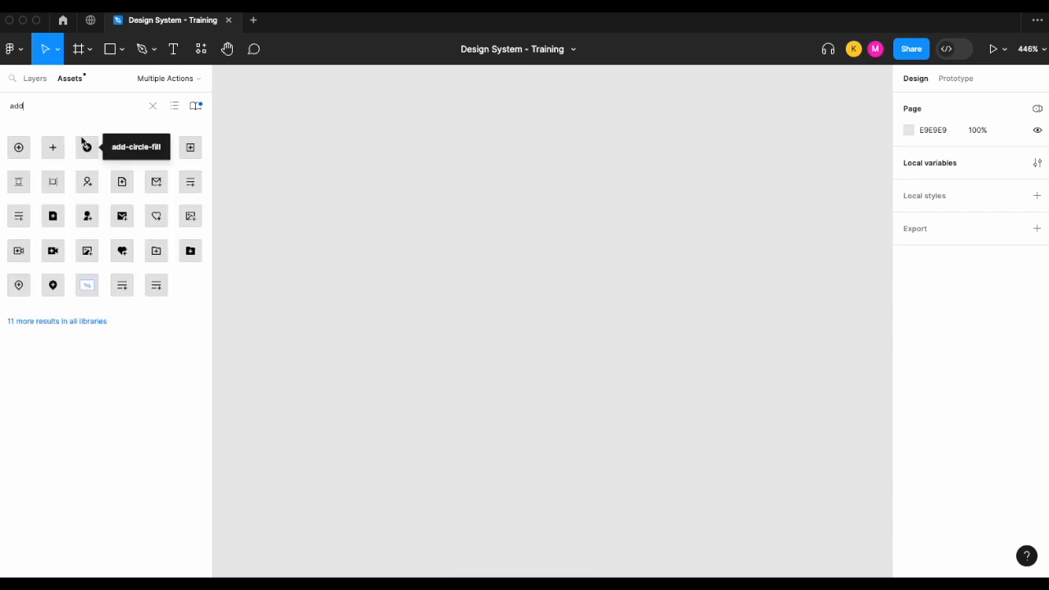
{"action": "left_click_drag", "start_coordinate": [53, 147], "coordinate": [498, 215]}
{"action": "scroll", "coordinate": [500, 205], "scroll_direction": "up", "scroll_amount": 3}
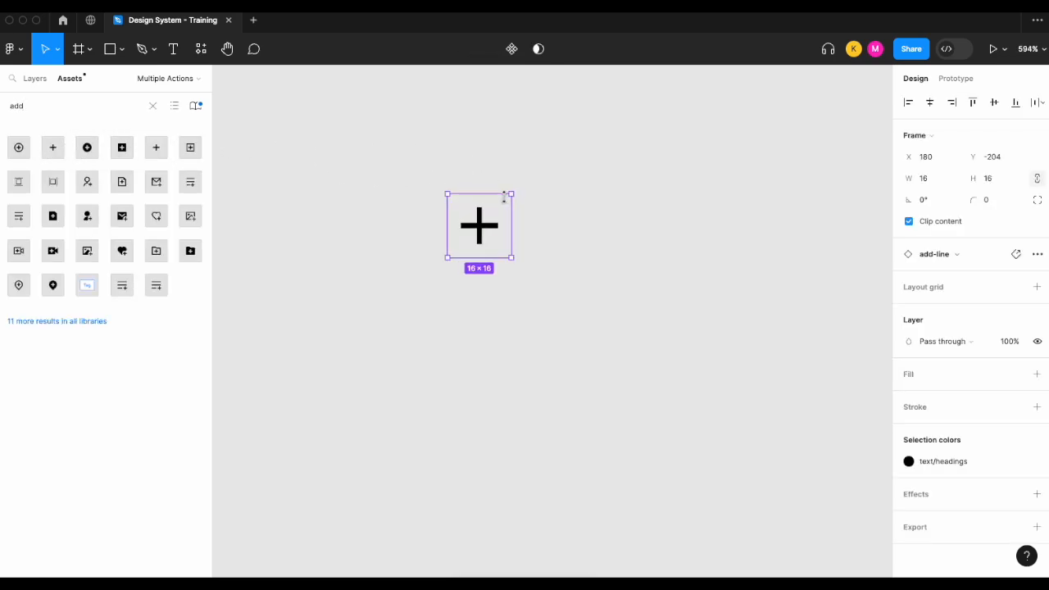
- Resize the add-line icon proportionally to 42 × 42
{"action": "left_click", "coordinate": [29, 82]}
{"action": "left_click", "coordinate": [938, 183]}
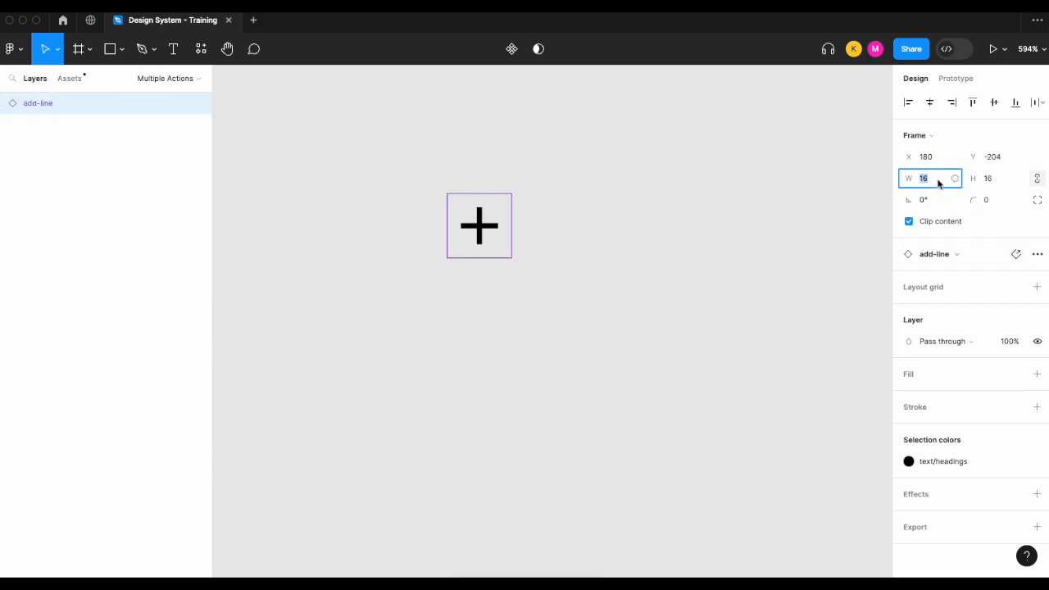
{"action": "type", "text": "42"}
{"action": "key", "text": "Return"}
{"action": "scroll", "coordinate": [779, 217], "scroll_direction": "down", "scroll_amount": 2}
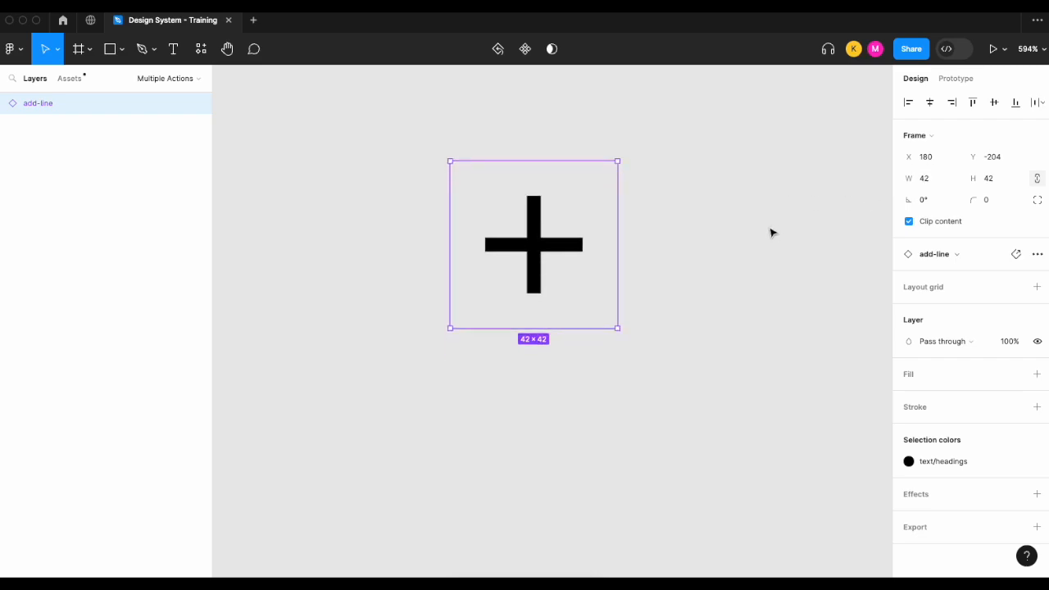
- Wrap the add-line icon in an auto layout frame with item spacing 0, horizontal and vertical padding 0, and centred alignment
{"action": "right_click", "coordinate": [555, 237]}
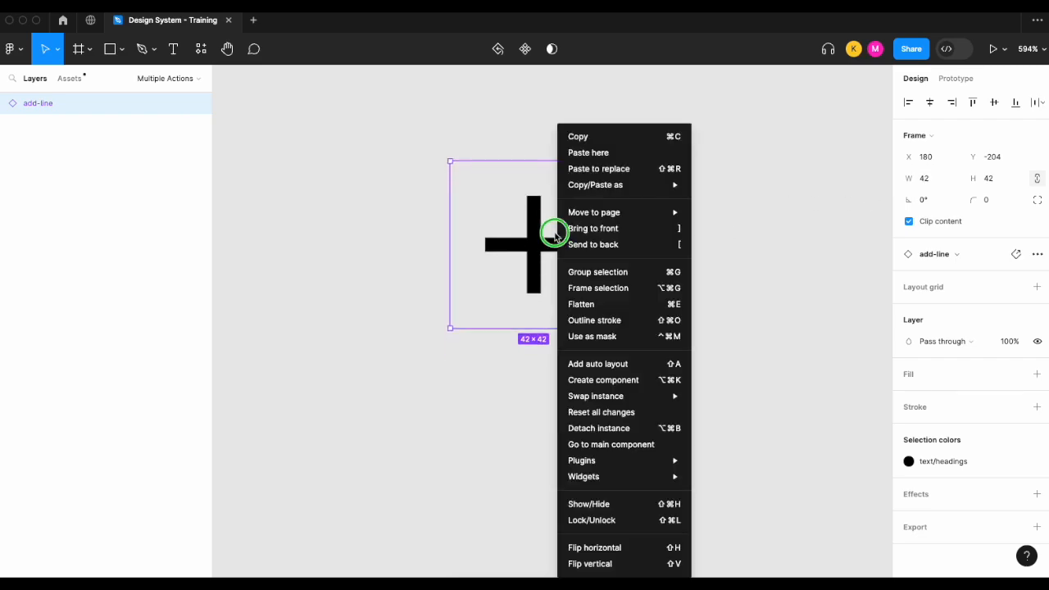
{"action": "left_click", "coordinate": [603, 366]}
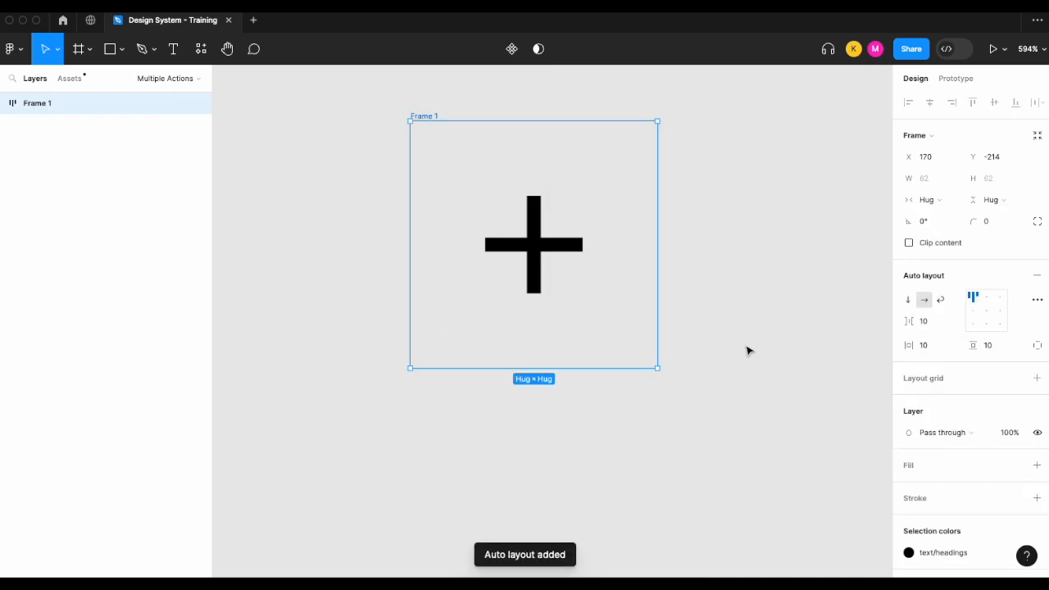
{"action": "left_click", "coordinate": [936, 323]}
{"action": "type", "text": "0"}
{"action": "key", "text": "Return"}
{"action": "left_click", "coordinate": [935, 344]}
{"action": "type", "text": "0"}
{"action": "key", "text": "Return"}
{"action": "left_click", "coordinate": [1000, 347]}
{"action": "type", "text": "0"}
{"action": "key", "text": "Return"}
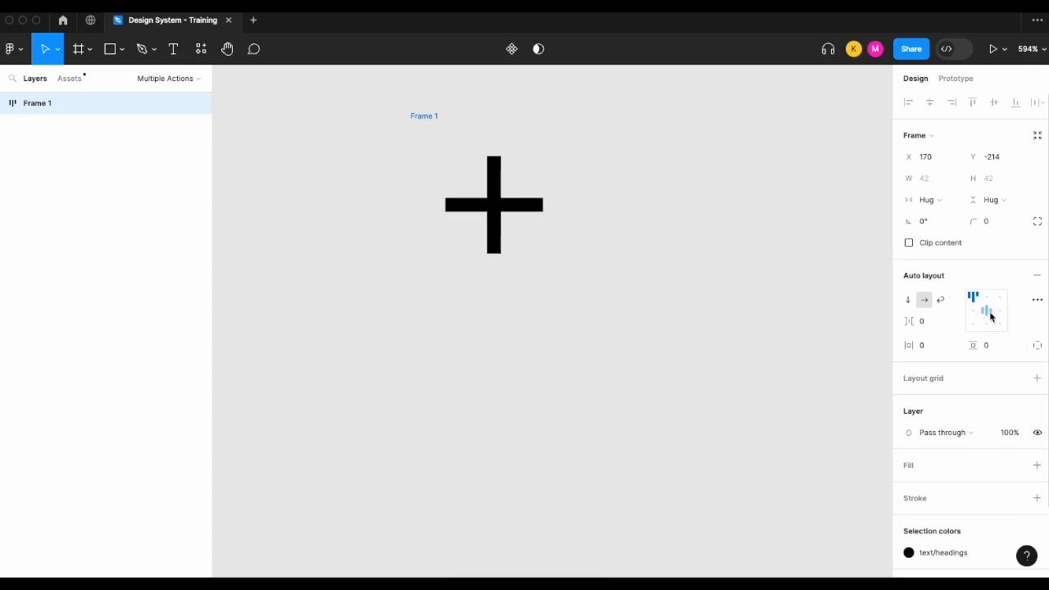
{"action": "left_click", "coordinate": [988, 310]}
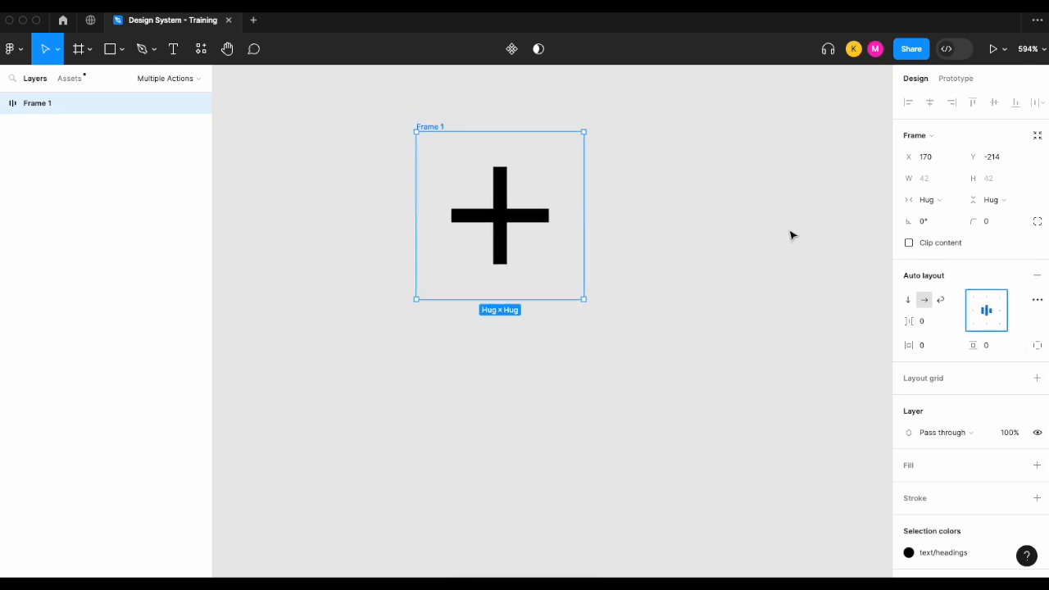
- Fill the auto layout frame with the Surface/action library colour
{"action": "scroll", "coordinate": [908, 427], "scroll_direction": "down", "scroll_amount": 3}
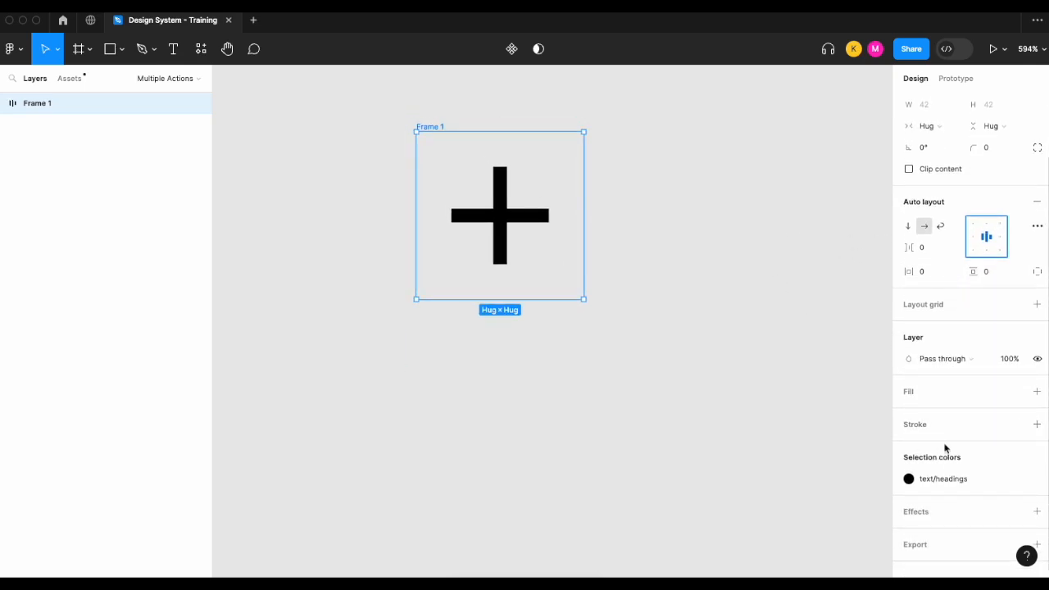
{"action": "left_click", "coordinate": [1036, 390]}
{"action": "left_click", "coordinate": [1015, 390]}
{"action": "type", "text": "surf"}
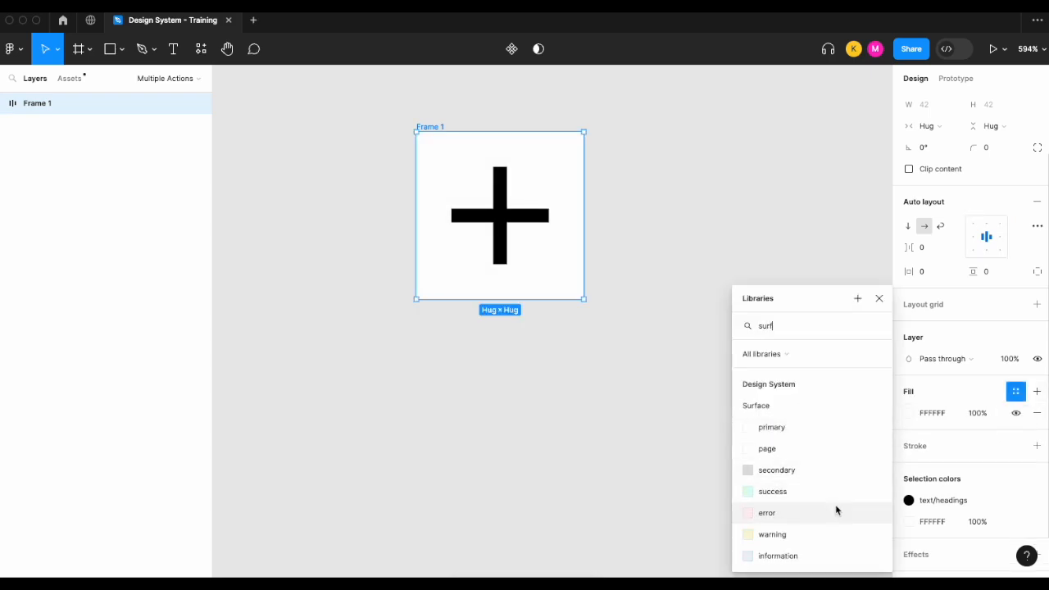
{"action": "scroll", "coordinate": [836, 507], "scroll_direction": "down", "scroll_amount": 2}
{"action": "left_click", "coordinate": [809, 535]}
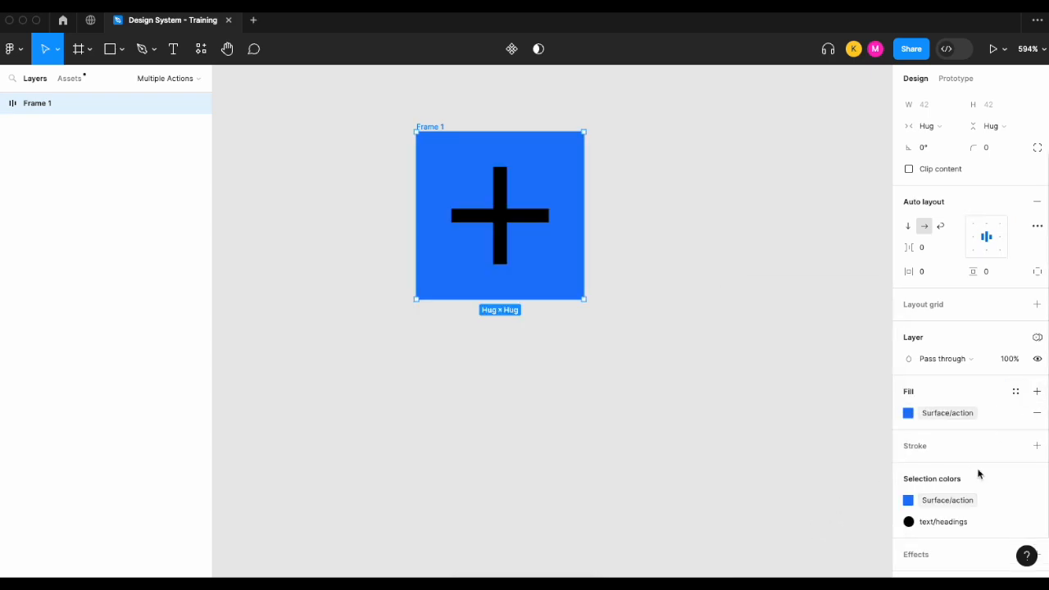
- Change the plus sign's colour from the library to Text/onAction
{"action": "left_click", "coordinate": [955, 522]}
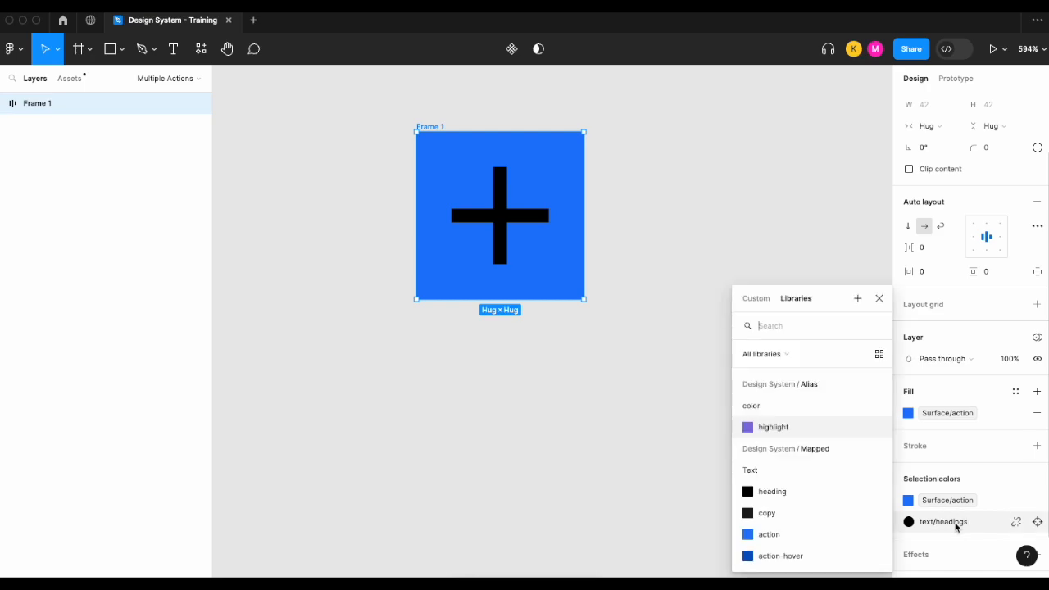
{"action": "type", "text": "text"}
{"action": "scroll", "coordinate": [823, 501], "scroll_direction": "down", "scroll_amount": 3}
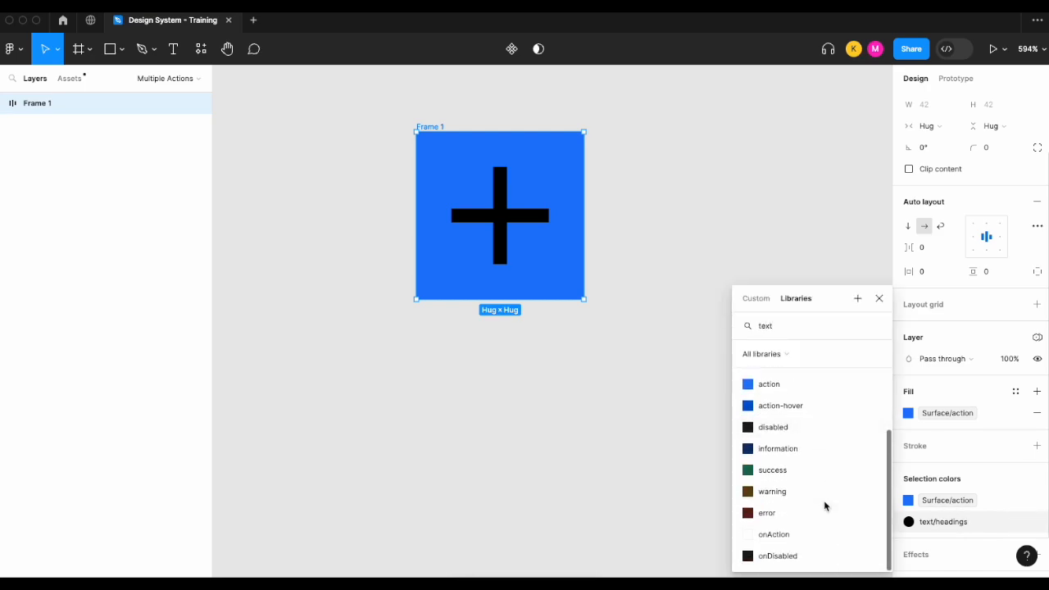
{"action": "left_click", "coordinate": [811, 537]}
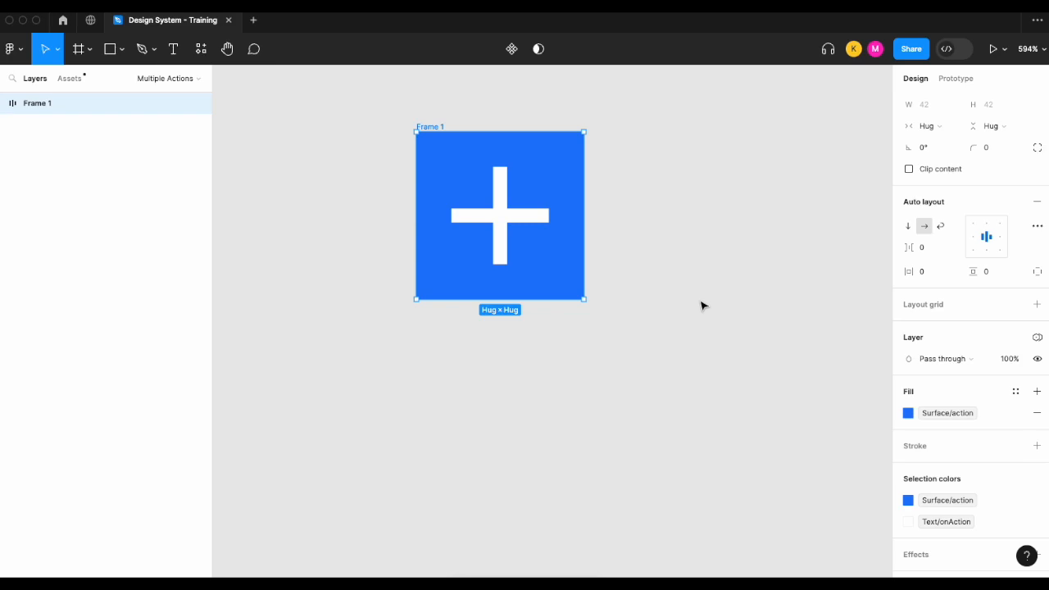
{"action": "left_click", "coordinate": [701, 306]}
- Round the frame into a circle with a corner radius of 50
{"action": "left_click", "coordinate": [435, 172]}
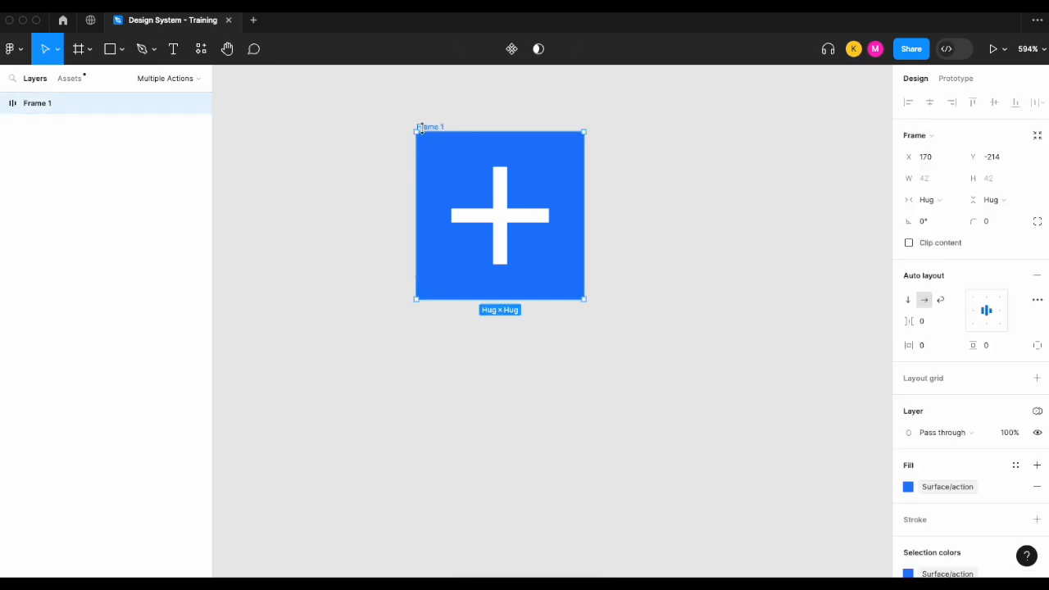
{"action": "left_click", "coordinate": [990, 228]}
{"action": "key", "text": "Return"}
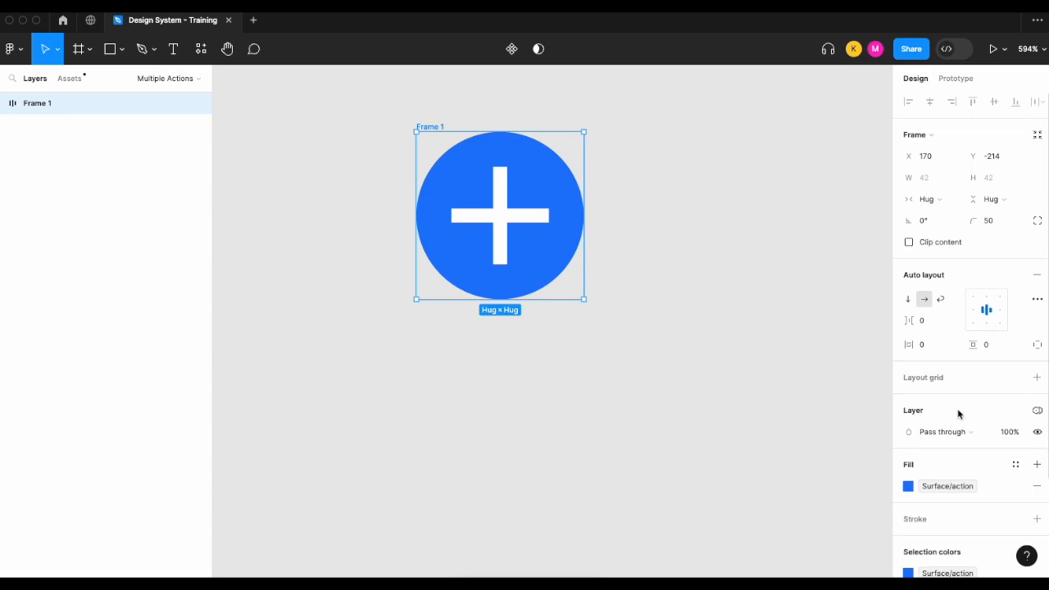
- Add a stroke to the round frame using the Border/primary library colour
{"action": "scroll", "coordinate": [958, 414], "scroll_direction": "down", "scroll_amount": 2}
{"action": "left_click", "coordinate": [1037, 452]}
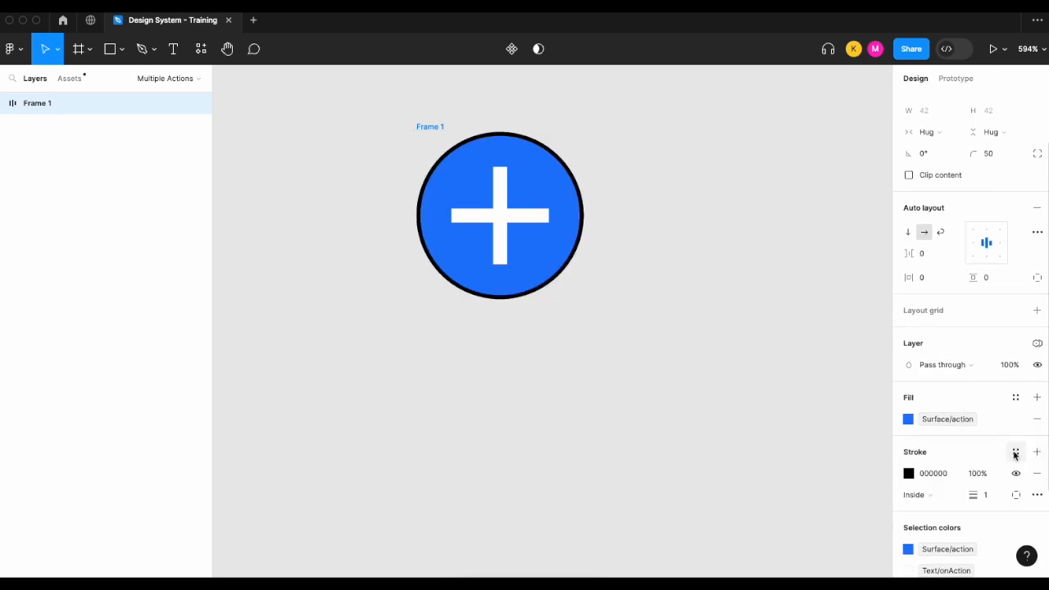
{"action": "left_click", "coordinate": [1015, 452]}
{"action": "type", "text": "bor"}
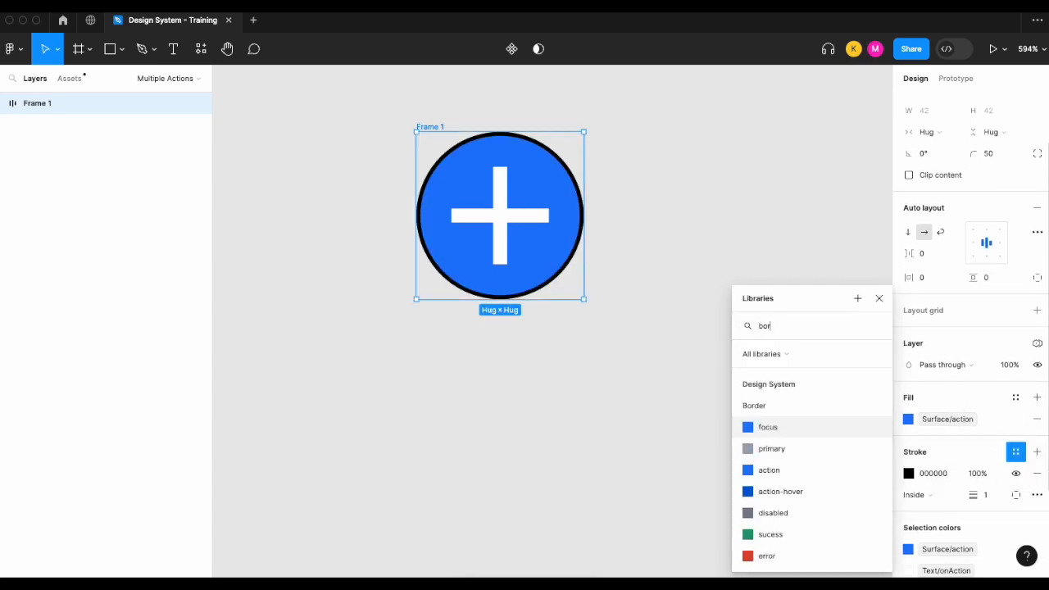
{"action": "left_click", "coordinate": [795, 449]}
{"action": "left_click", "coordinate": [654, 231]}
{"action": "scroll", "coordinate": [658, 236], "scroll_direction": "down", "scroll_amount": 2}
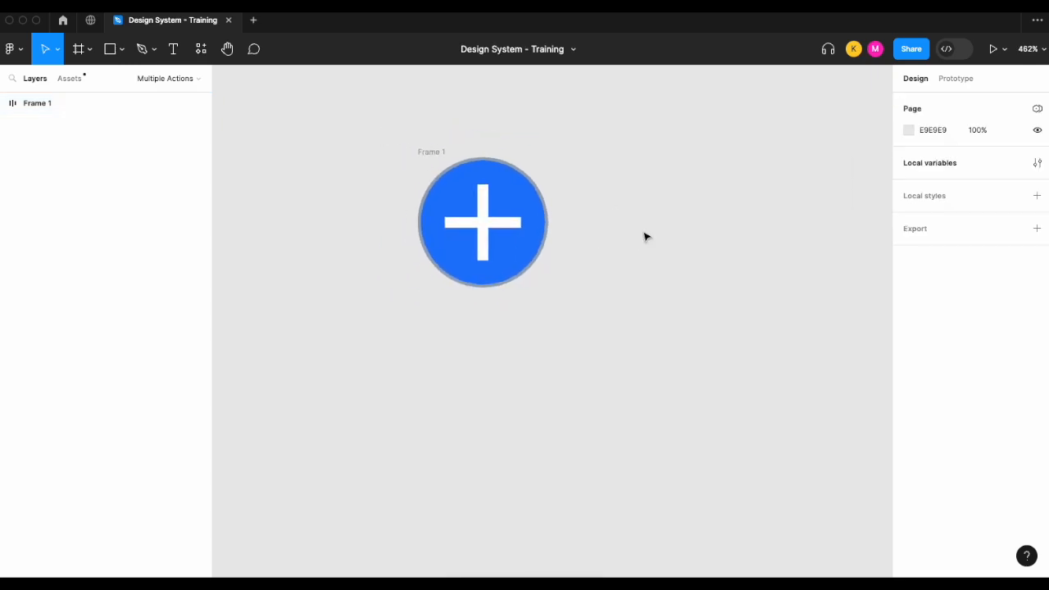
{"action": "scroll", "coordinate": [442, 182], "scroll_direction": "up", "scroll_amount": 2}
{"action": "scroll", "coordinate": [426, 177], "scroll_direction": "up", "scroll_amount": 2}
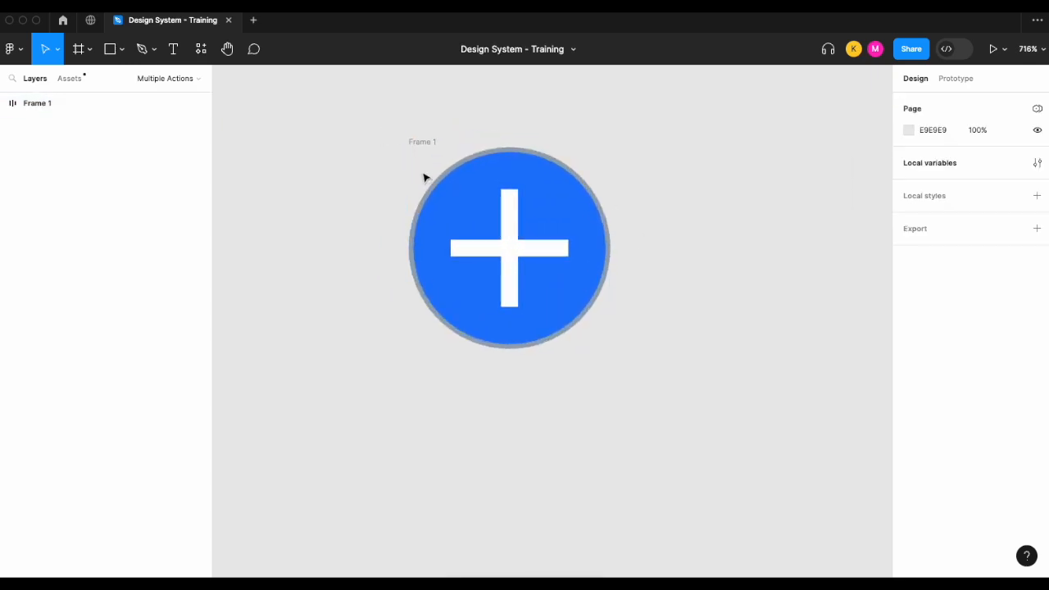
- Rename the round frame "Icon" and turn it into a component
{"action": "left_click", "coordinate": [427, 143]}
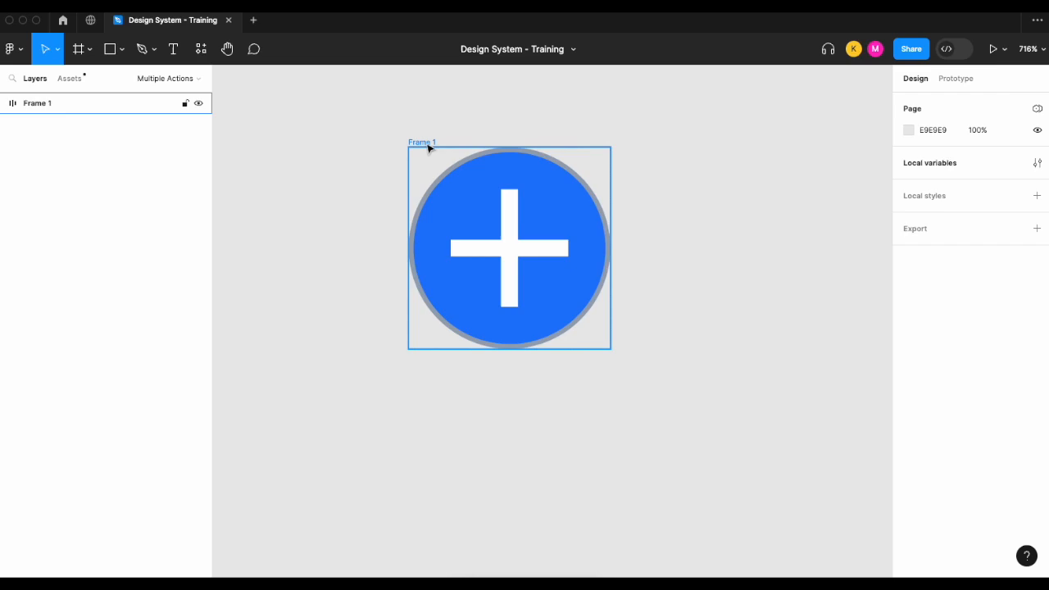
{"action": "double_click", "coordinate": [425, 142]}
{"action": "type", "text": "Ico"}
{"action": "key", "text": "Return"}
{"action": "left_click", "coordinate": [425, 145]}
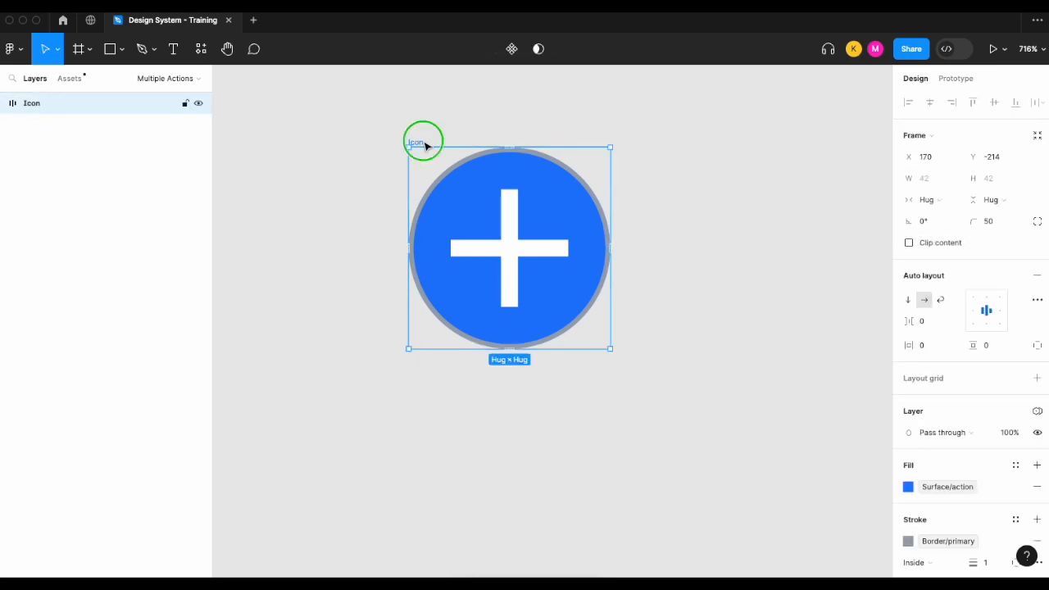
{"action": "right_click", "coordinate": [425, 145]}
{"action": "left_click", "coordinate": [478, 443]}
- Duplicate the Icon component as an instance and place it 50 px to the right of the original
{"action": "scroll", "coordinate": [643, 326], "scroll_direction": "down", "scroll_amount": 2}
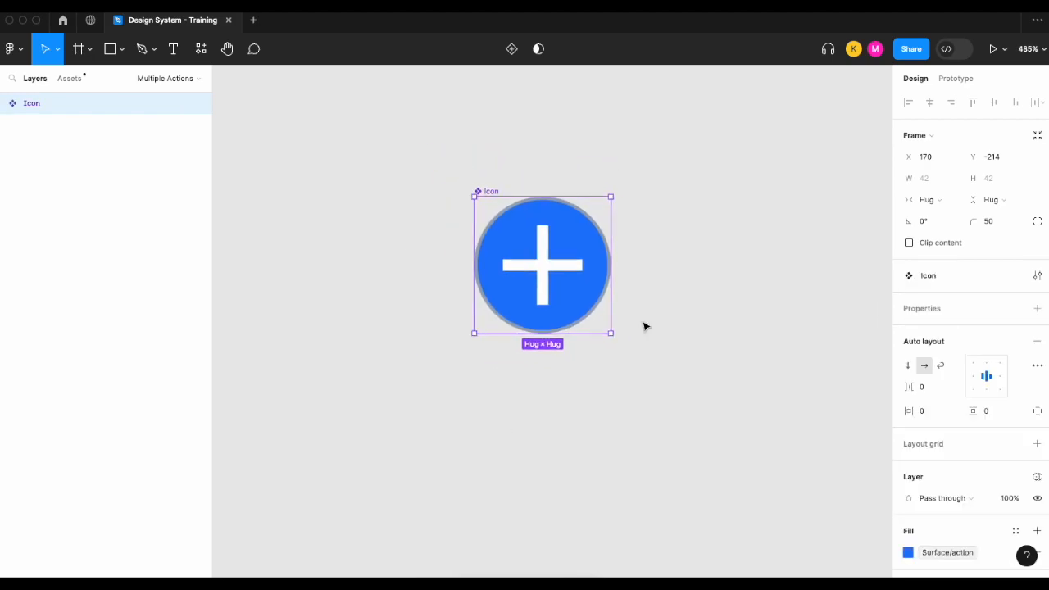
{"action": "scroll", "coordinate": [643, 327], "scroll_direction": "right", "scroll_amount": 1}
{"action": "key", "text": "ctrl+d"}
{"action": "key", "text": "shift+Right"}
{"action": "key", "text": "shift+Right"}
{"action": "key", "text": "shift+Right"}
{"action": "key", "text": "shift+Right"}
{"action": "key", "text": "shift+Right"}
{"action": "key", "text": "shift+Right"}
{"action": "key", "text": "shift+Right"}
{"action": "key", "text": "shift+Right"}
{"action": "key", "text": "shift+Right"}
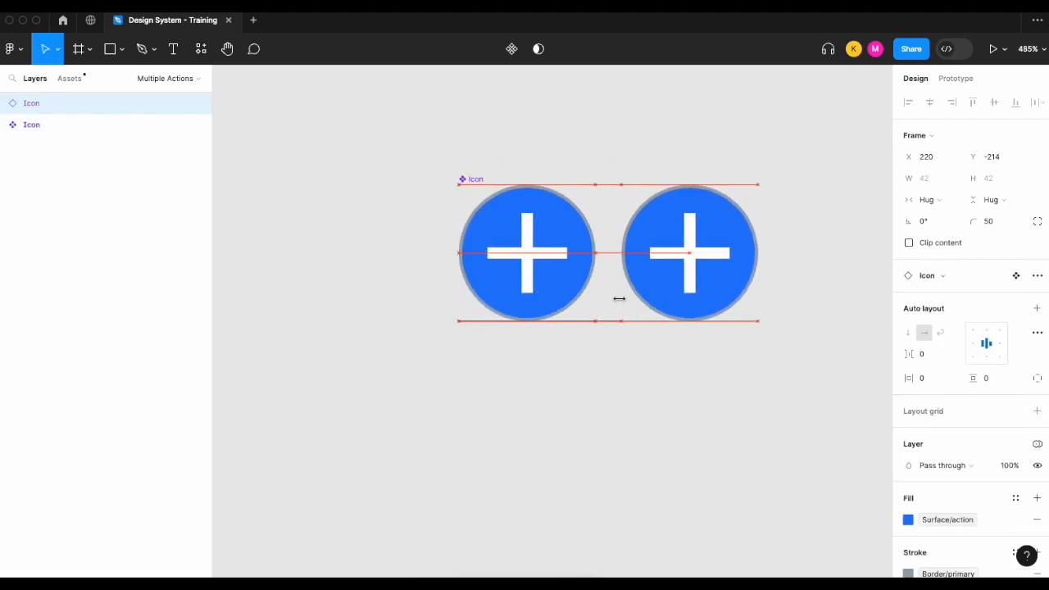
- Move the Icon instance farther away from the main component, to X 265 at the same height
{"action": "scroll", "coordinate": [621, 306], "scroll_direction": "right", "scroll_amount": 1}
{"action": "scroll", "coordinate": [616, 304], "scroll_direction": "right", "scroll_amount": 2}
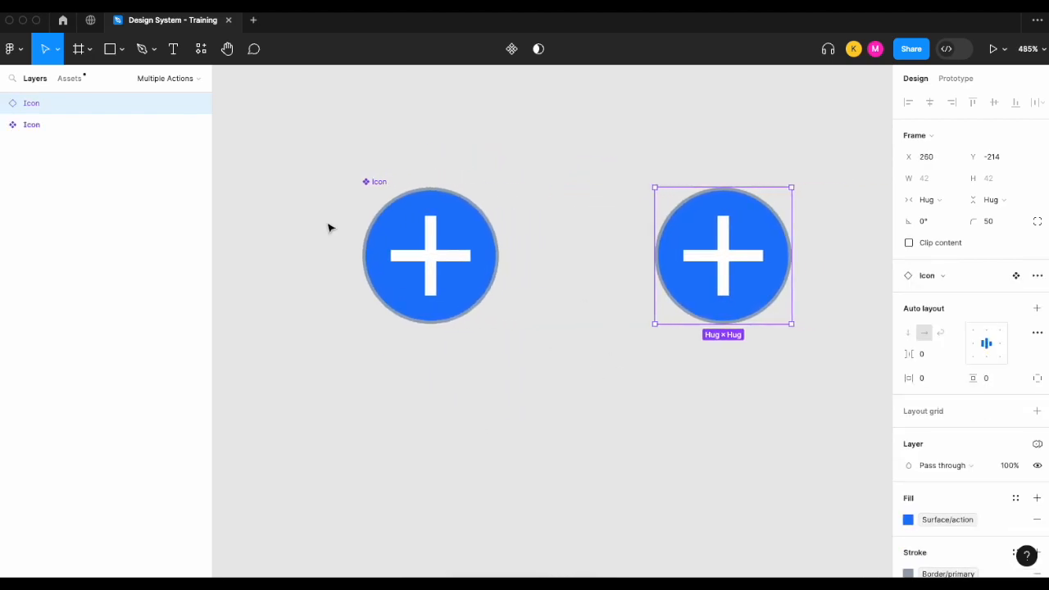
{"action": "left_click", "coordinate": [510, 334]}
{"action": "scroll", "coordinate": [510, 334], "scroll_direction": "down", "scroll_amount": 2}
{"action": "left_click_drag", "start_coordinate": [675, 271], "coordinate": [688, 270]}
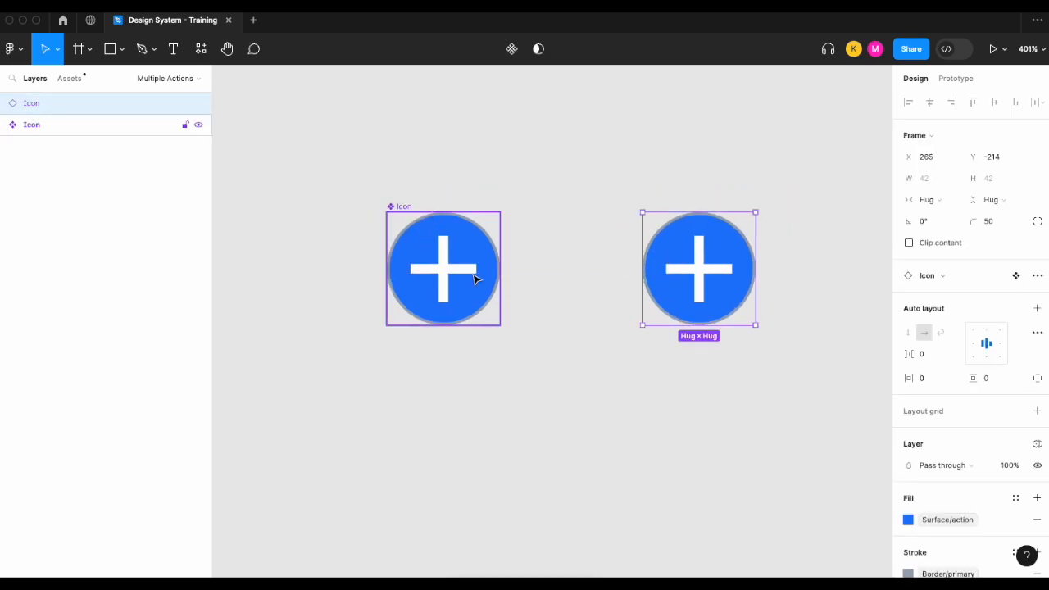
- Add a variant to the main Icon component and name it "check"
{"action": "left_click", "coordinate": [430, 237]}
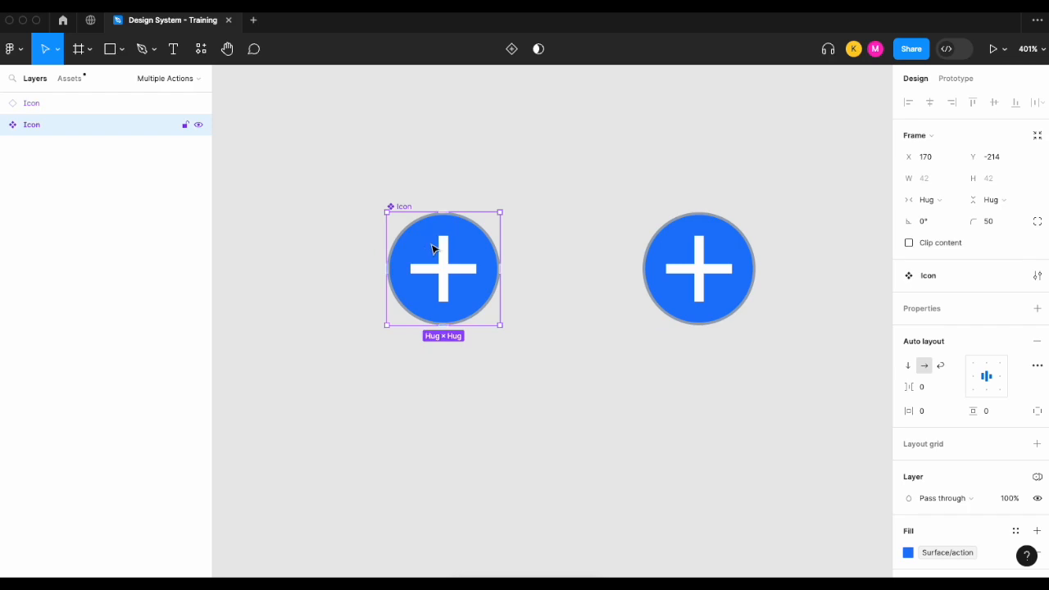
{"action": "right_click", "coordinate": [433, 248]}
{"action": "mouse_move", "coordinate": [475, 444]}
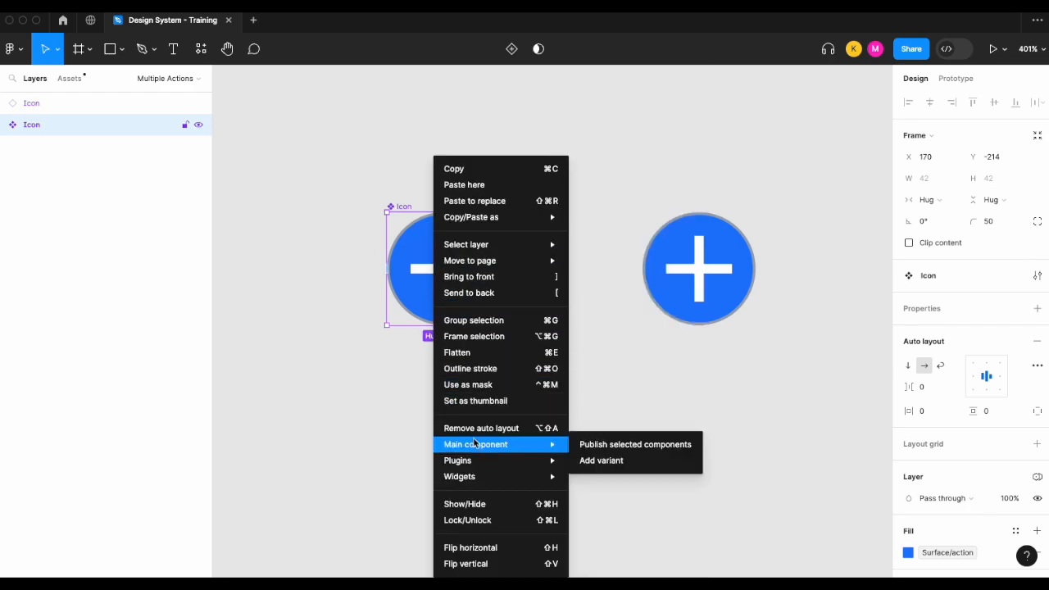
{"action": "left_click", "coordinate": [619, 462]}
{"action": "scroll", "coordinate": [648, 459], "scroll_direction": "up", "scroll_amount": 1}
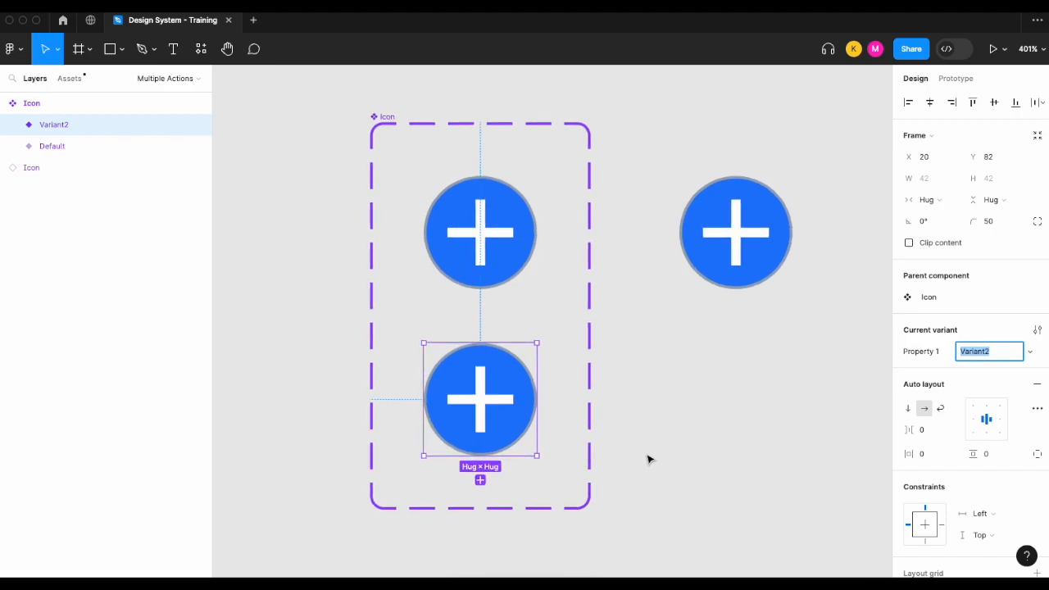
{"action": "type", "text": "check"}
{"action": "key", "text": "Return"}
- Rename the Default variant "add" and rename the variant property "Type"
{"action": "left_click", "coordinate": [476, 246]}
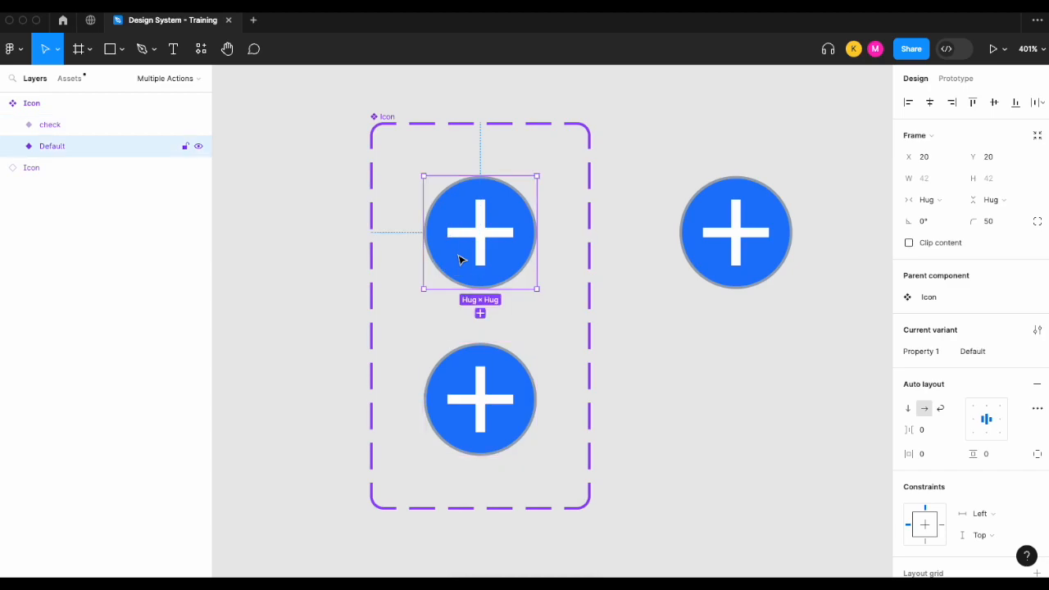
{"action": "left_click", "coordinate": [986, 354]}
{"action": "type", "text": "add"}
{"action": "key", "text": "Return"}
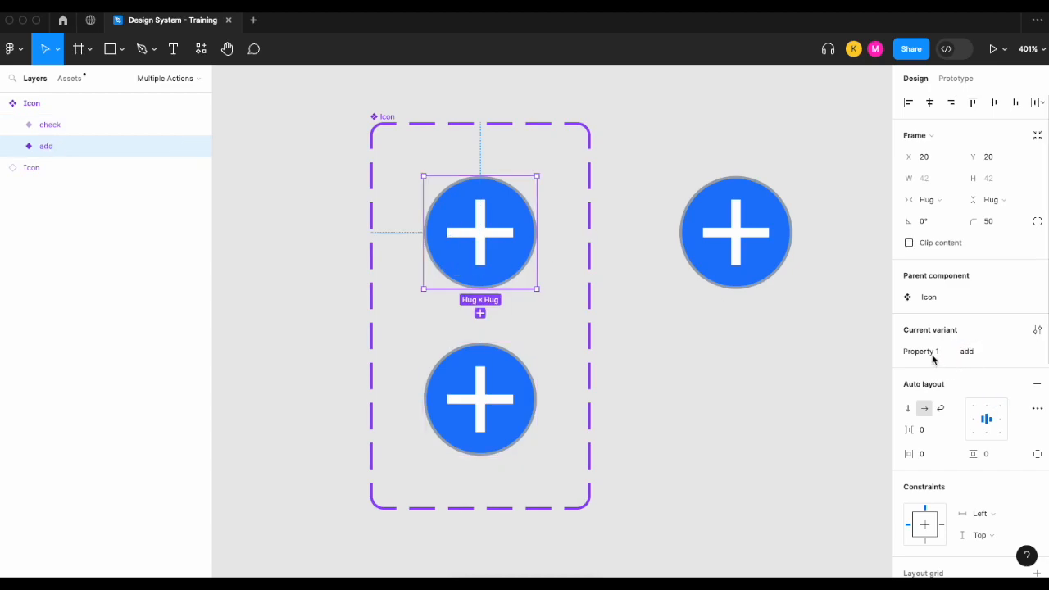
{"action": "left_click", "coordinate": [933, 358]}
{"action": "type", "text": "Typ"}
{"action": "key", "text": "Return"}
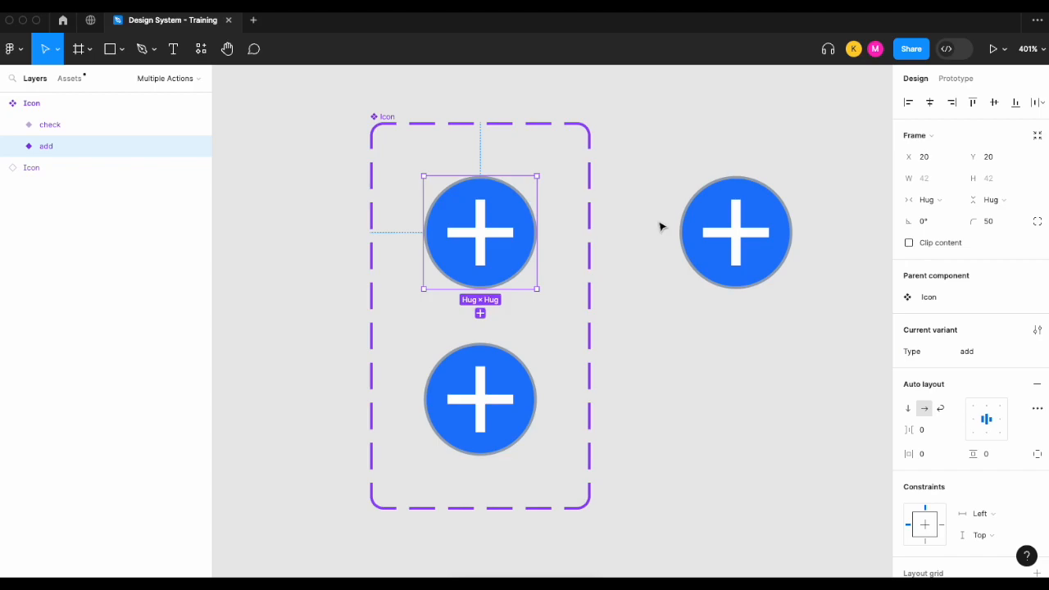
- Swap the nested add-line icon in the check variant for check-line
{"action": "left_click", "coordinate": [492, 417]}
{"action": "left_click", "coordinate": [485, 402]}
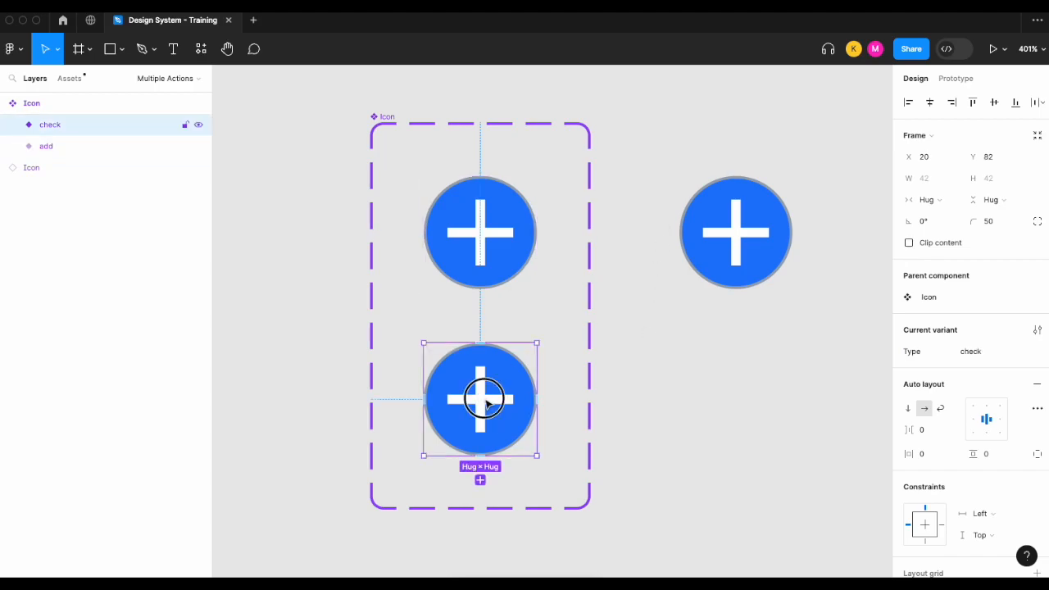
{"action": "left_click", "coordinate": [485, 402]}
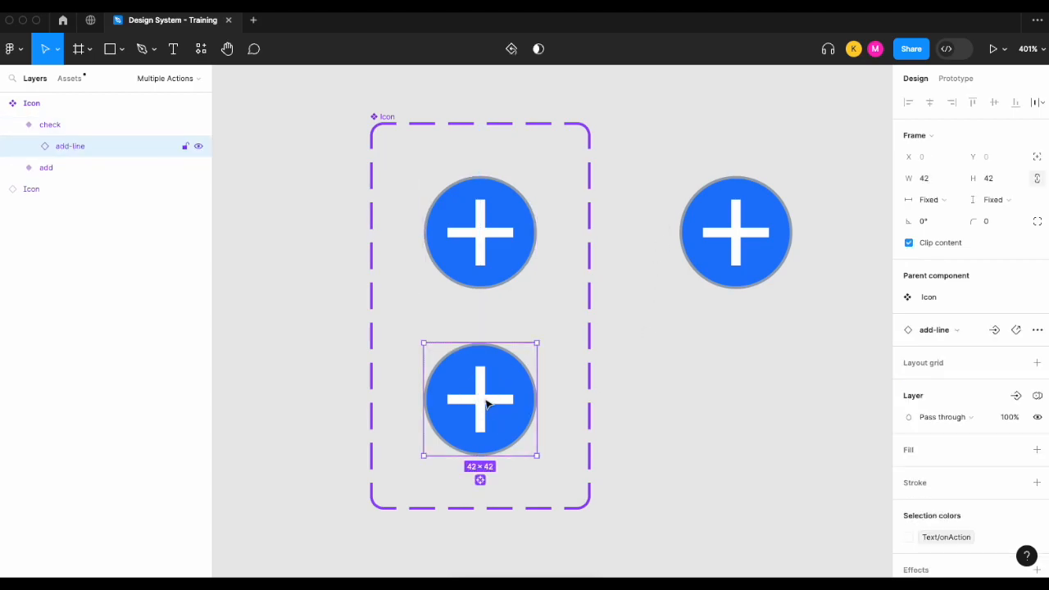
{"action": "left_click", "coordinate": [979, 334]}
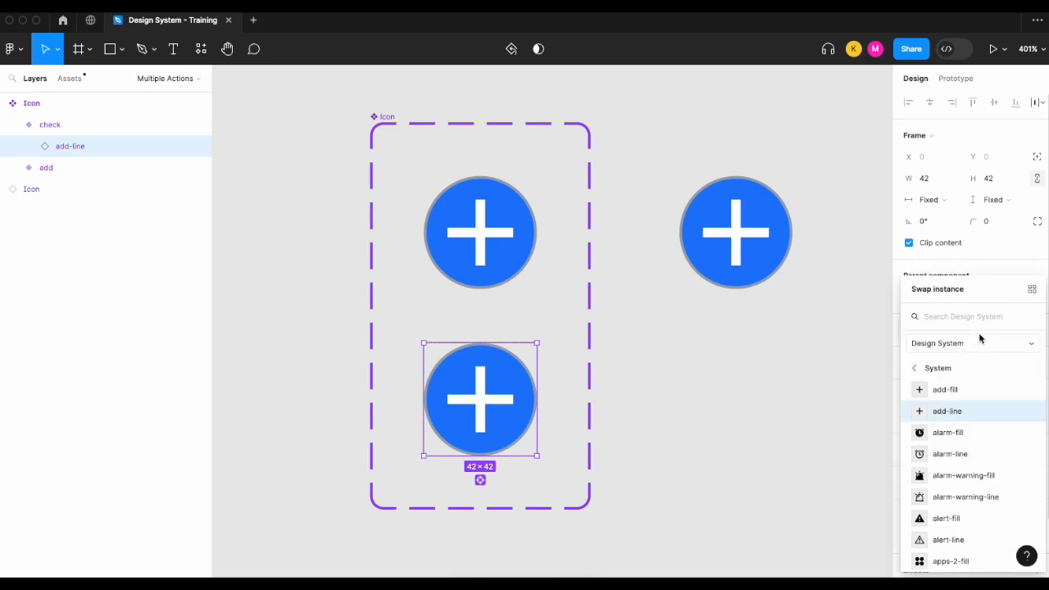
{"action": "type", "text": "check"}
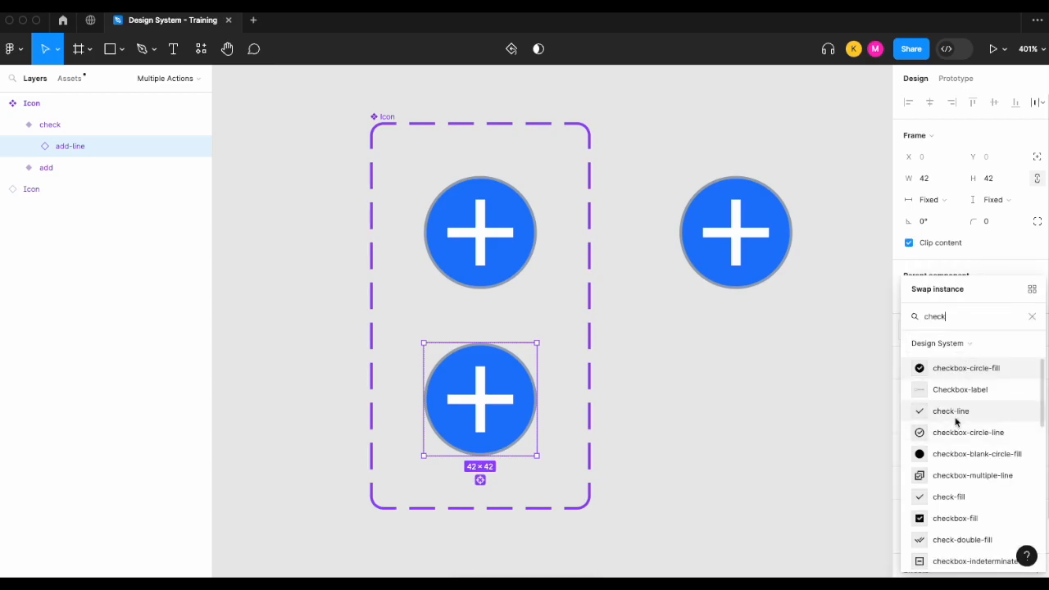
{"action": "left_click", "coordinate": [955, 421]}
{"action": "left_click", "coordinate": [697, 382]}
- Switch the Type of the separate Icon instance to check
{"action": "scroll", "coordinate": [699, 376], "scroll_direction": "down", "scroll_amount": 2}
{"action": "left_click", "coordinate": [771, 239]}
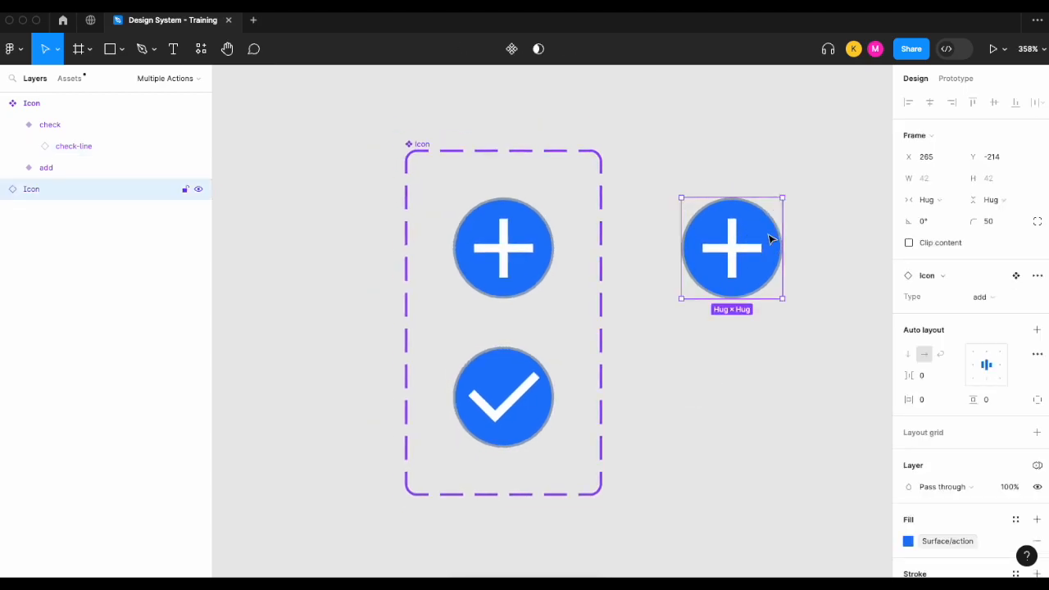
{"action": "scroll", "coordinate": [775, 242], "scroll_direction": "right", "scroll_amount": 1}
{"action": "left_click", "coordinate": [979, 296]}
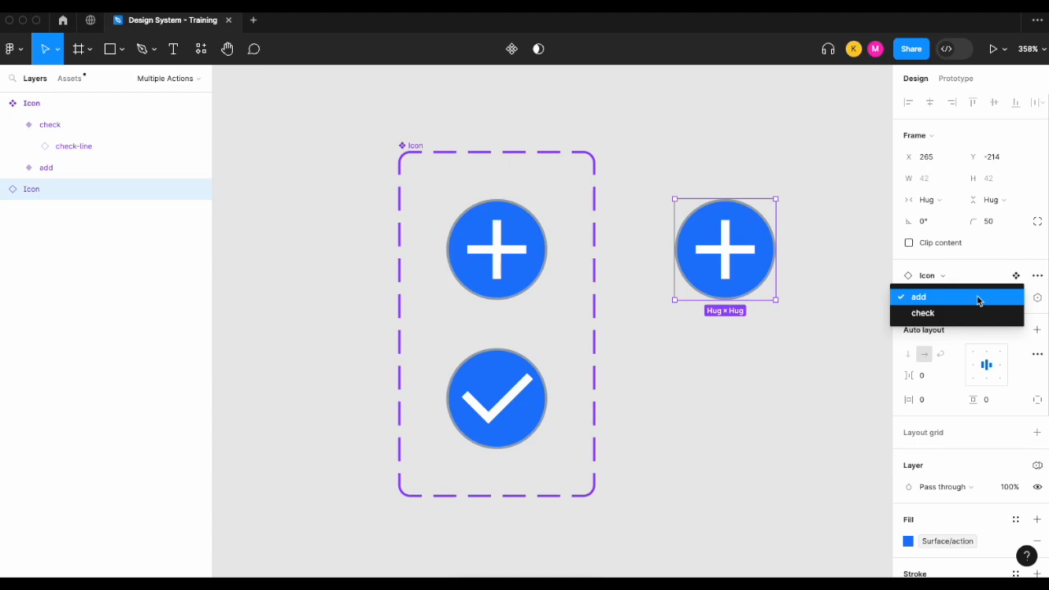
{"action": "left_click", "coordinate": [967, 314]}
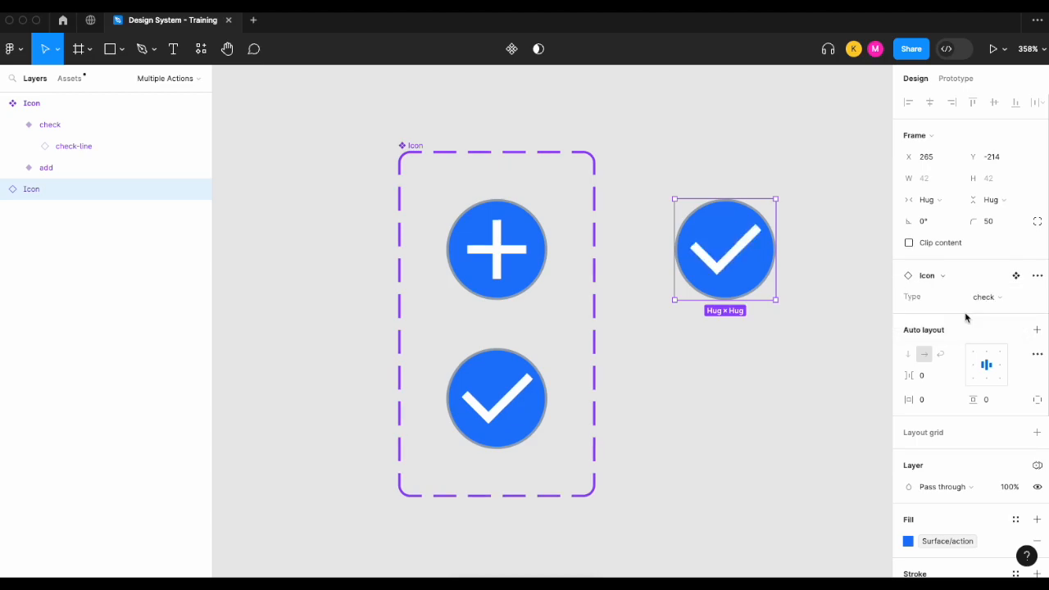
{"action": "left_click", "coordinate": [789, 328]}
- Insert an iPhone 13 mini frame and position it beside the icons at X 364, Y -234
{"action": "scroll", "coordinate": [789, 328], "scroll_direction": "down", "scroll_amount": 3}
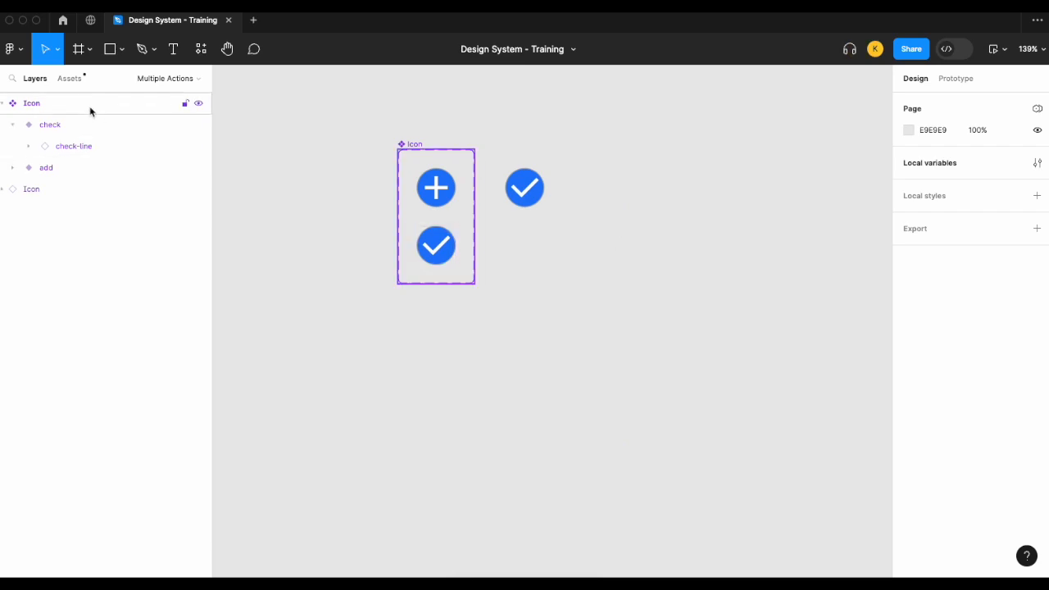
{"action": "left_click", "coordinate": [78, 48]}
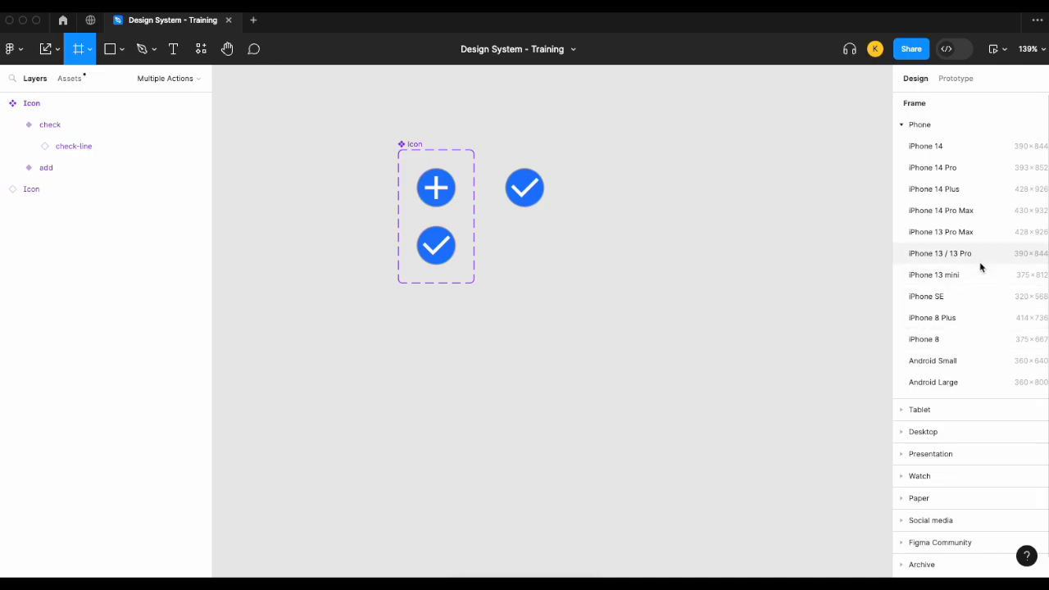
{"action": "left_click", "coordinate": [962, 275]}
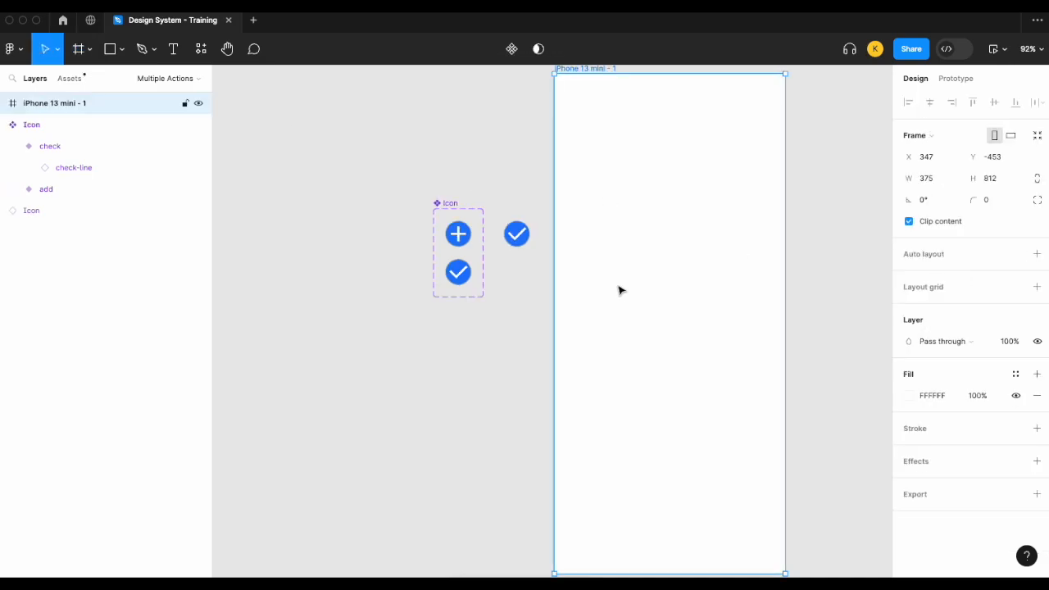
{"action": "scroll", "coordinate": [620, 290], "scroll_direction": "right", "scroll_amount": 3}
{"action": "scroll", "coordinate": [621, 290], "scroll_direction": "down", "scroll_amount": 5}
{"action": "left_click_drag", "start_coordinate": [547, 262], "coordinate": [562, 319]}
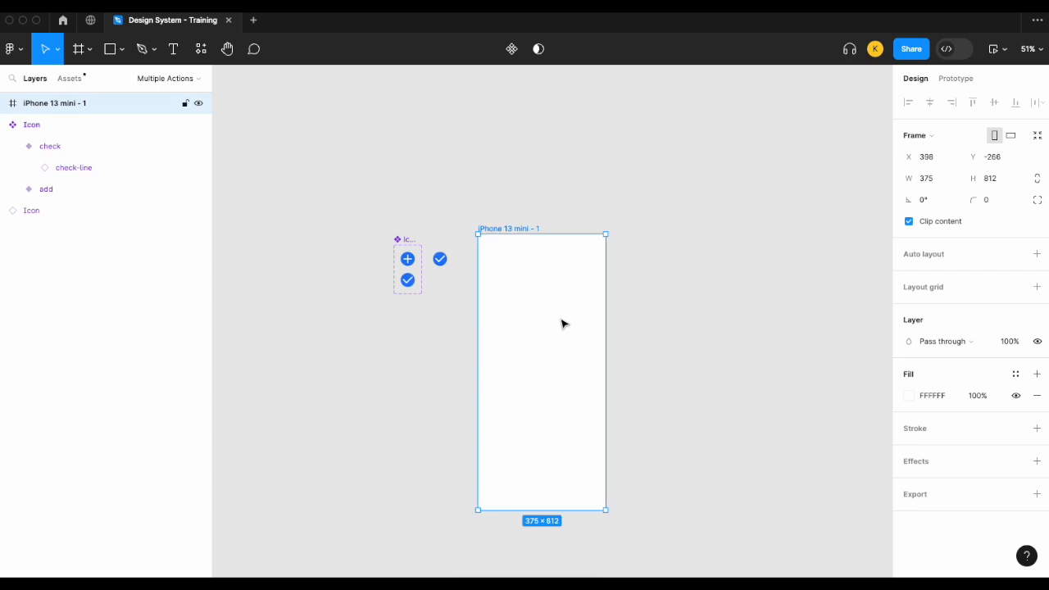
{"action": "scroll", "coordinate": [562, 319], "scroll_direction": "up", "scroll_amount": 4}
{"action": "scroll", "coordinate": [562, 319], "scroll_direction": "left", "scroll_amount": 2}
{"action": "left_click_drag", "start_coordinate": [630, 243], "coordinate": [614, 259]}
{"action": "scroll", "coordinate": [615, 259], "scroll_direction": "up", "scroll_amount": 3}
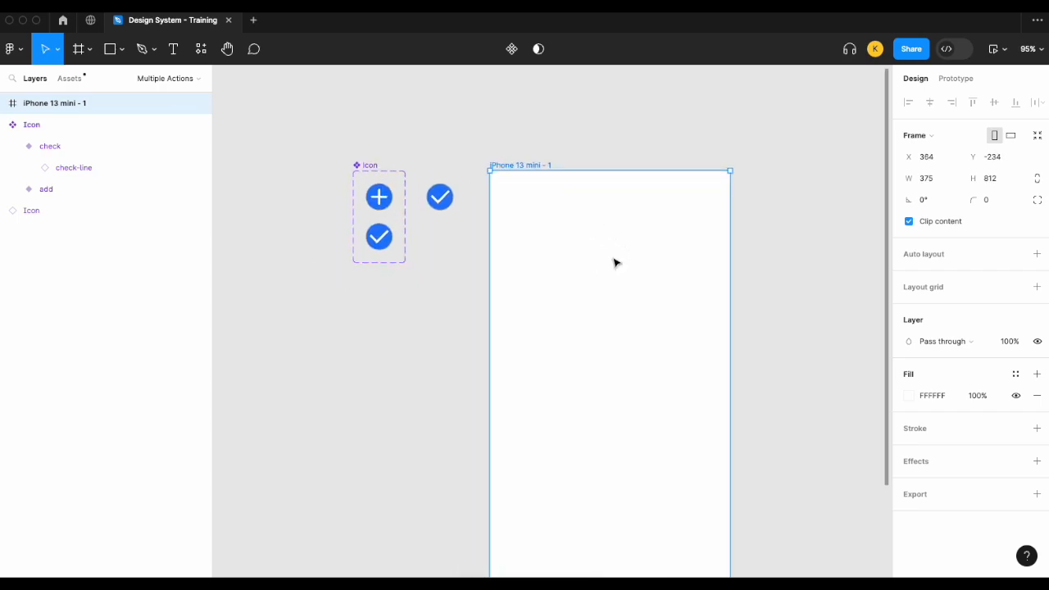
{"action": "scroll", "coordinate": [614, 260], "scroll_direction": "down", "scroll_amount": 1}
{"action": "scroll", "coordinate": [616, 263], "scroll_direction": "up", "scroll_amount": 1}
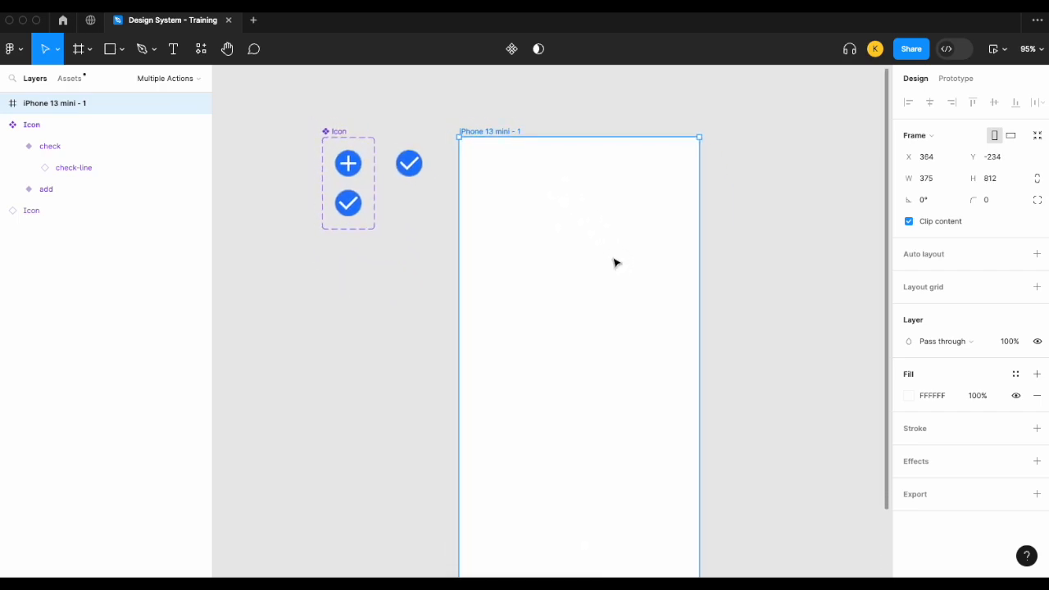
- Add a one-line "Recently Played" heading near the top of the phone frame, correcting the spelling of its first word
{"action": "left_click_drag", "start_coordinate": [506, 171], "coordinate": [677, 207]}
{"action": "left_click", "coordinate": [178, 55]}
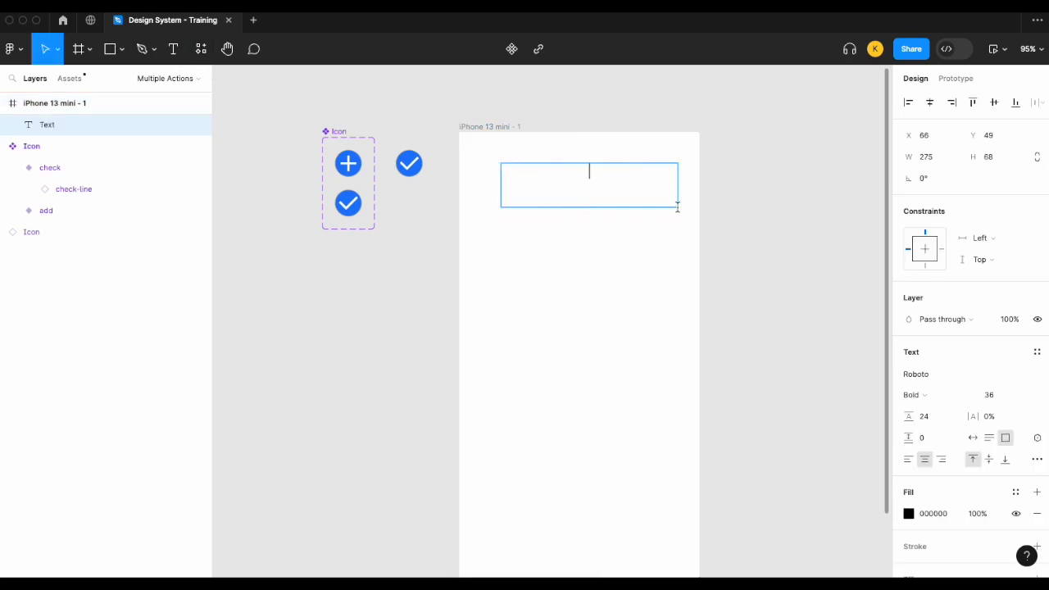
{"action": "type", "text": "Recentley "}
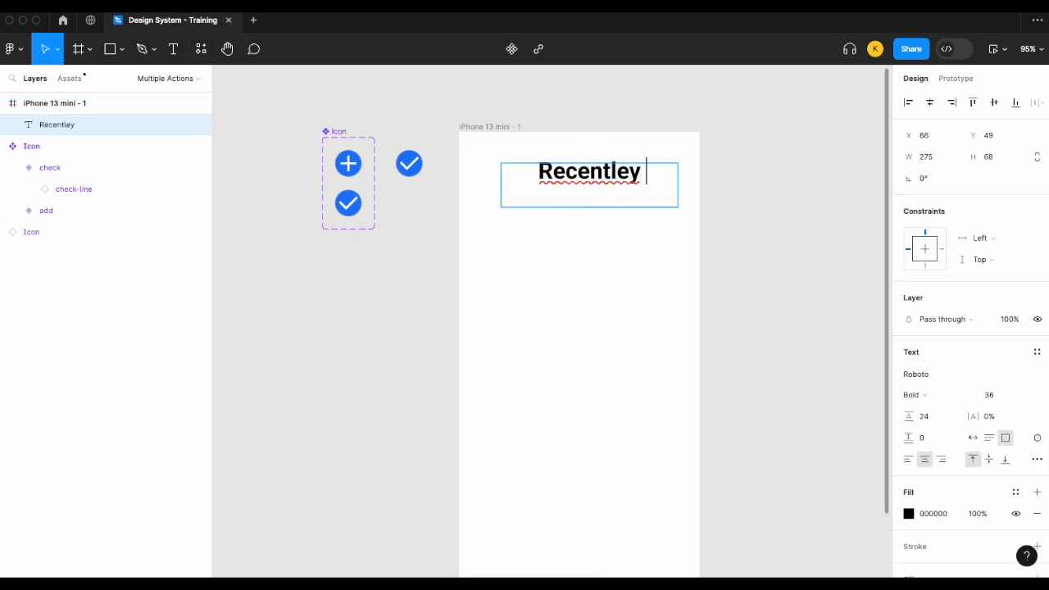
{"action": "type", "text": "Played"}
{"action": "right_click", "coordinate": [619, 173]}
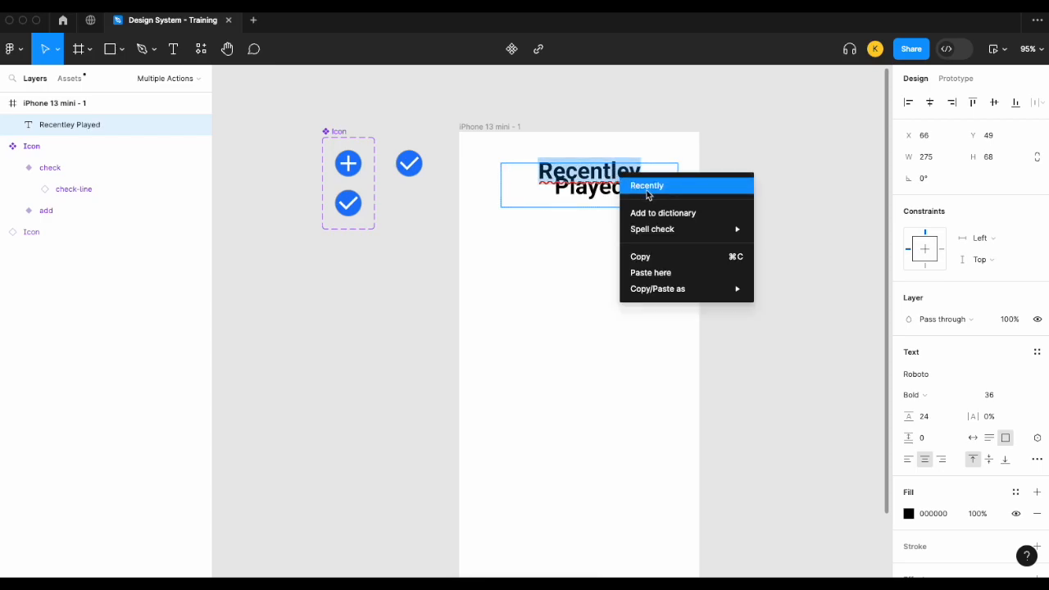
{"action": "left_click", "coordinate": [640, 182]}
{"action": "left_click", "coordinate": [773, 189]}
{"action": "mouse_move", "coordinate": [624, 174]}
{"action": "left_mouse_down"}
{"action": "mouse_move", "coordinate": [613, 171]}
{"action": "mouse_move", "coordinate": [616, 190]}
{"action": "left_mouse_up"}
{"action": "left_click", "coordinate": [512, 117]}
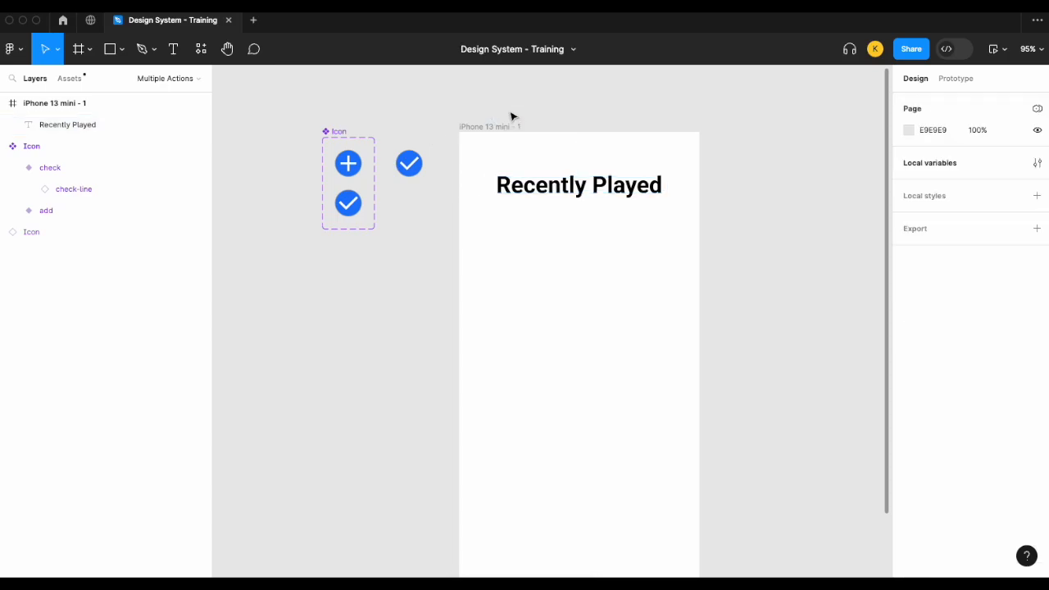
- Find the Skeleton component in the assets and place an instance below the Recently Played heading
{"action": "left_click", "coordinate": [81, 82]}
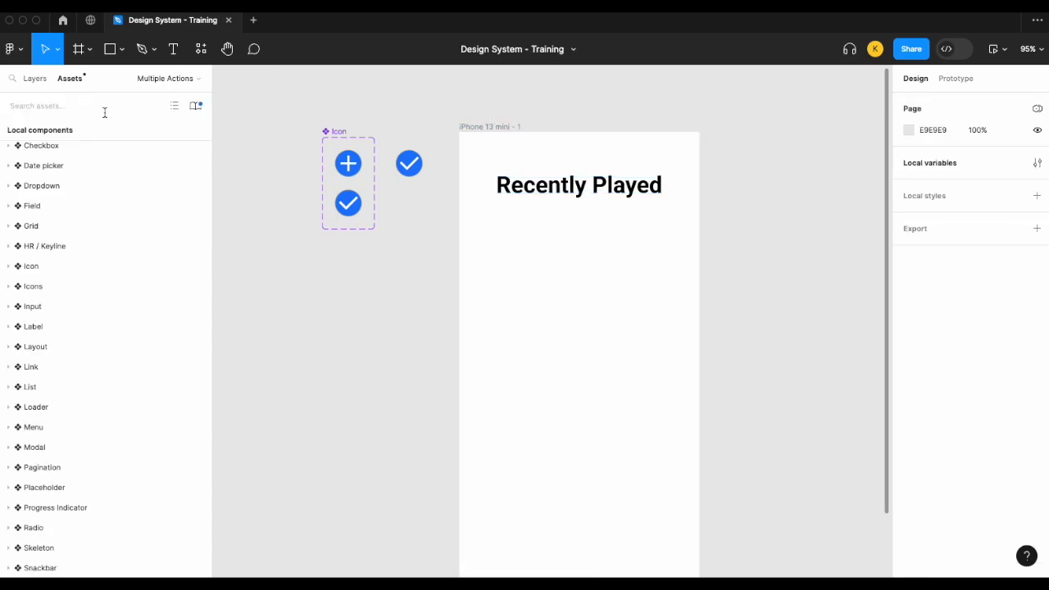
{"action": "left_click", "coordinate": [105, 112]}
{"action": "type", "text": "skeleton"}
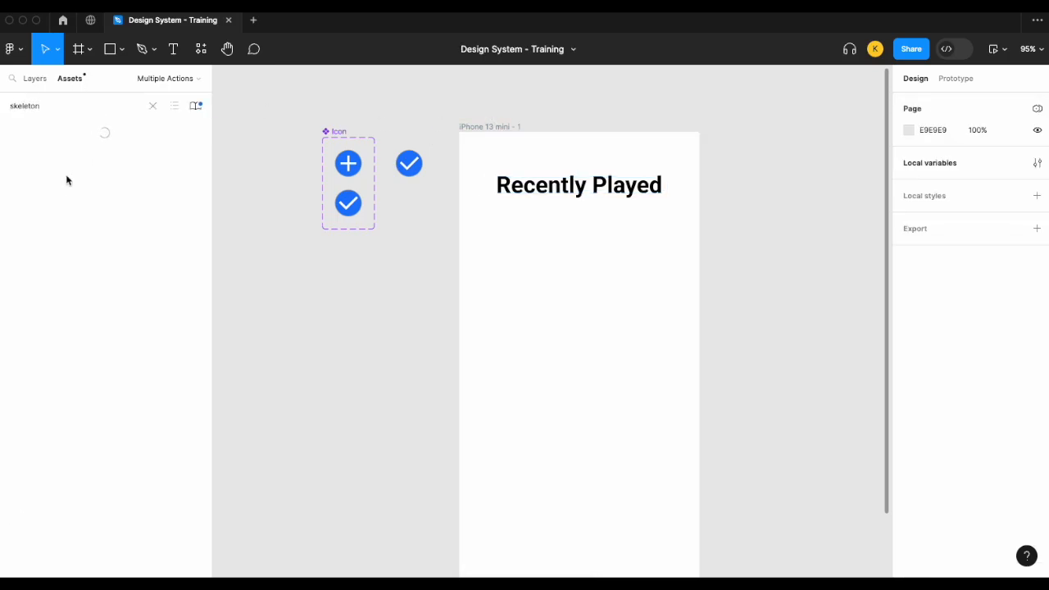
{"action": "left_click_drag", "start_coordinate": [42, 168], "coordinate": [550, 269]}
{"action": "scroll", "coordinate": [550, 270], "scroll_direction": "down", "scroll_amount": 3}
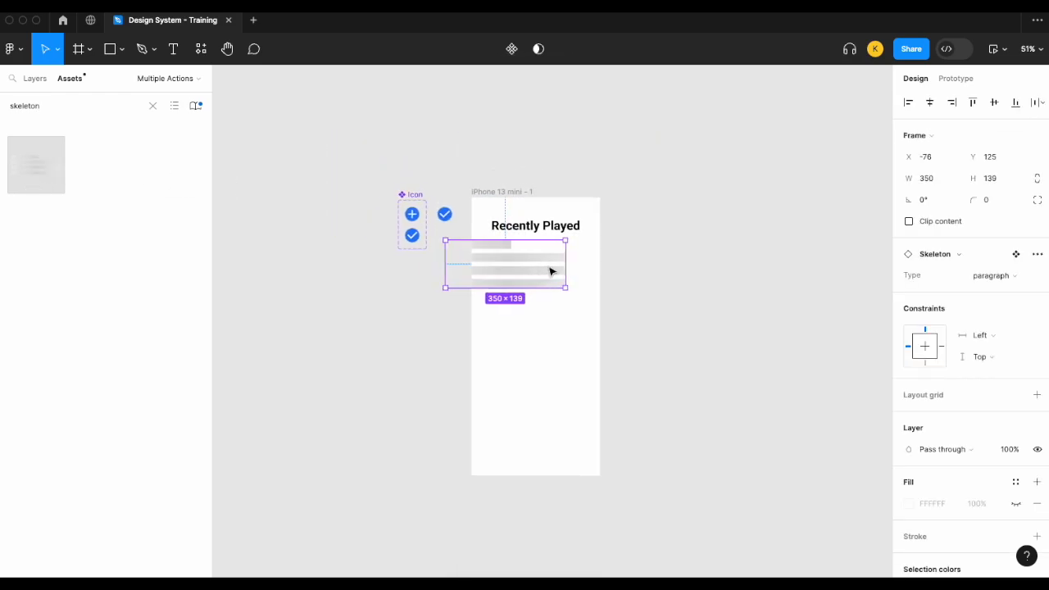
- Scale the Skeleton instance to 195 × 77.44 and place it at X 32, Y 165 in the phone frame
{"action": "left_click", "coordinate": [52, 54]}
{"action": "left_click", "coordinate": [68, 99]}
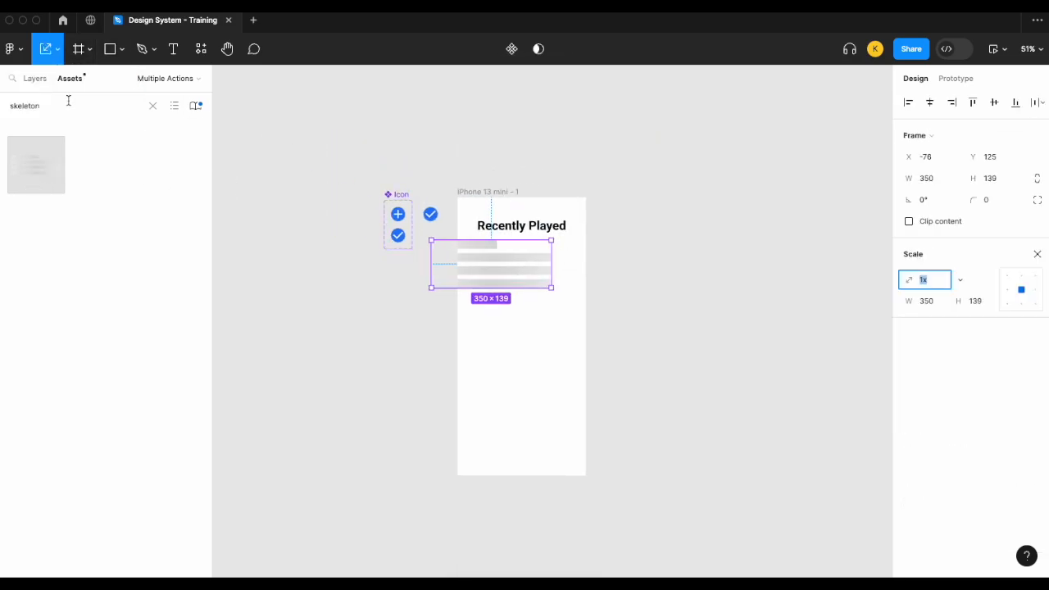
{"action": "left_click_drag", "start_coordinate": [551, 243], "coordinate": [517, 279]}
{"action": "scroll", "coordinate": [498, 264], "scroll_direction": "up", "scroll_amount": 5}
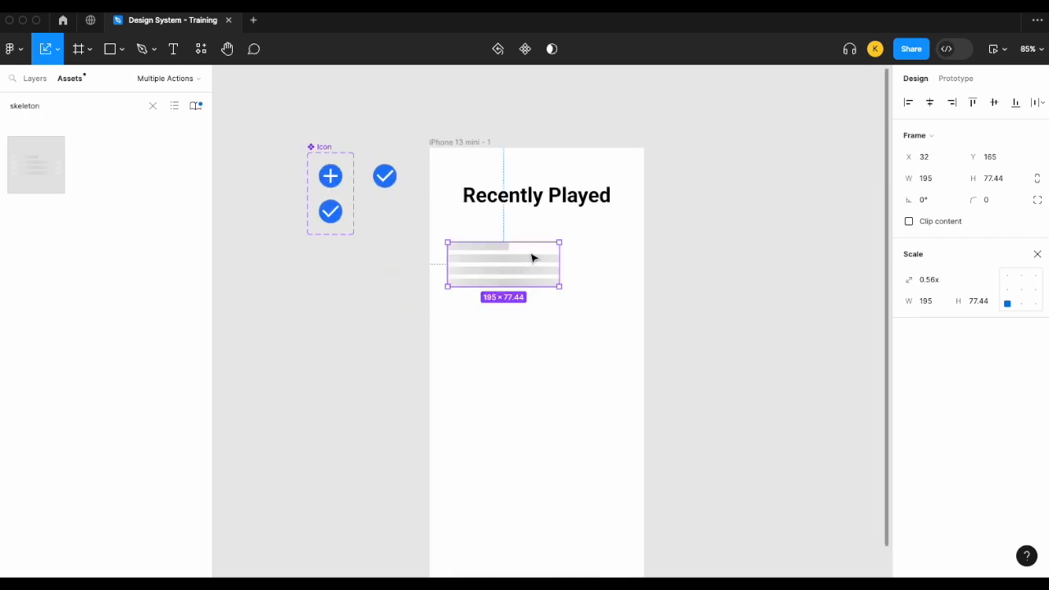
{"action": "scroll", "coordinate": [527, 263], "scroll_direction": "up", "scroll_amount": 3}
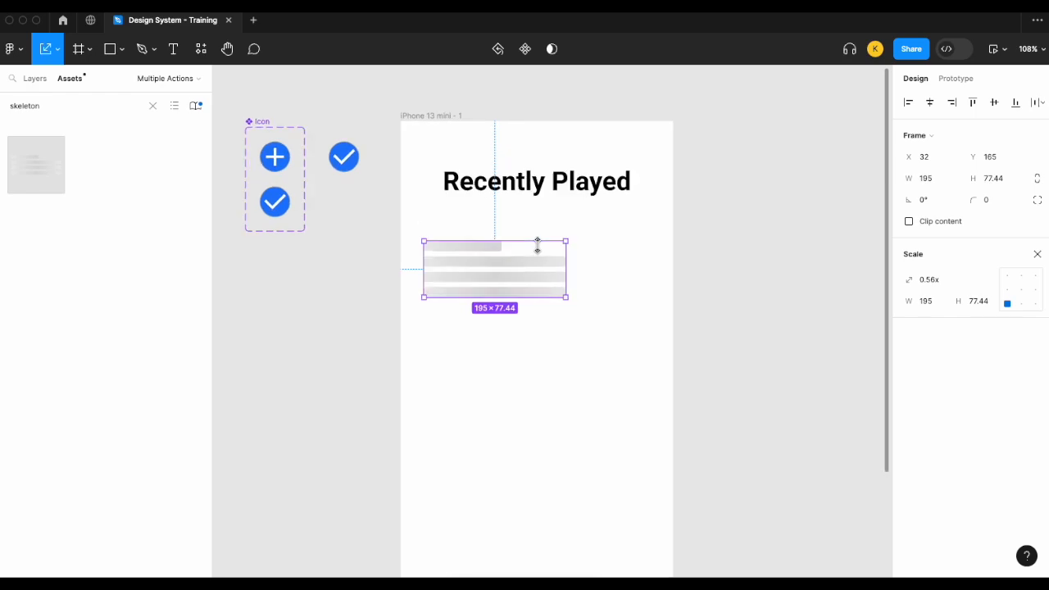
- Place a copy of the Icon instance to the right of the Skeleton and set its Type to add
{"action": "left_click", "coordinate": [37, 79]}
{"action": "left_click", "coordinate": [57, 51]}
{"action": "left_click", "coordinate": [52, 79]}
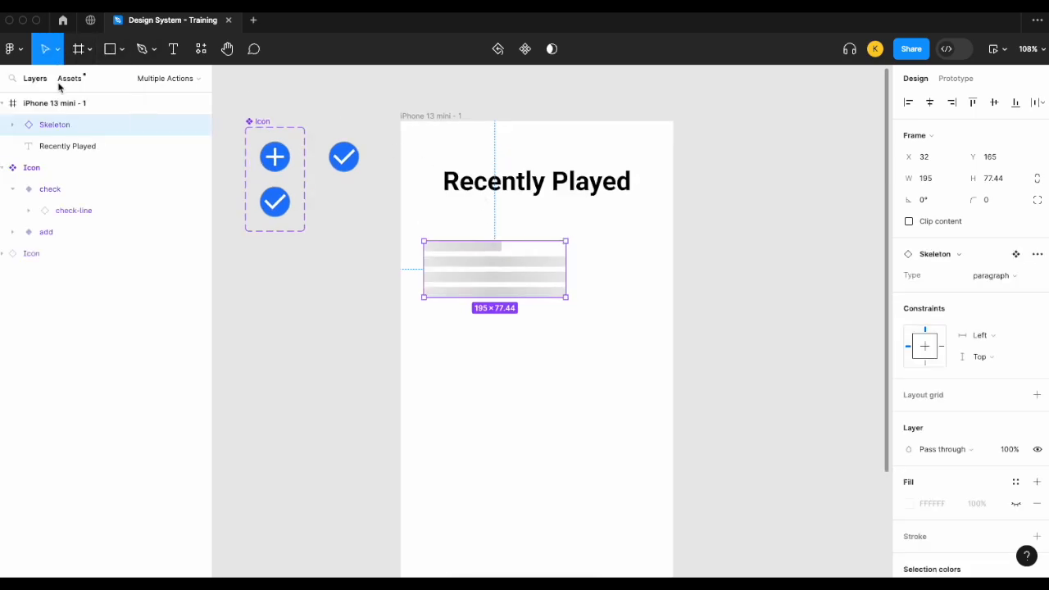
{"action": "left_click", "coordinate": [348, 160]}
{"action": "left_click_drag", "start_coordinate": [349, 162], "coordinate": [621, 277]}
{"action": "scroll", "coordinate": [611, 267], "scroll_direction": "up", "scroll_amount": 2}
{"action": "left_click", "coordinate": [979, 298]}
{"action": "left_click", "coordinate": [972, 286]}
{"action": "left_click", "coordinate": [755, 306]}
- Combine the Skeleton and its add icon in a horizontal auto layout with a spacing of 60
{"action": "left_click_drag", "start_coordinate": [761, 331], "coordinate": [442, 251]}
{"action": "right_click", "coordinate": [536, 276]}
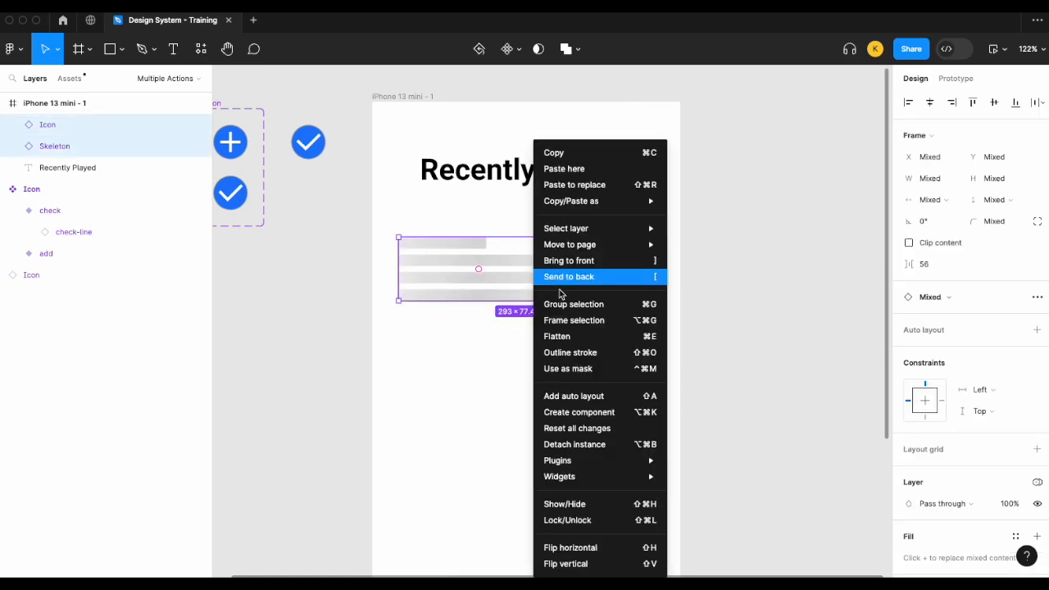
{"action": "left_click", "coordinate": [585, 396]}
{"action": "left_click", "coordinate": [933, 322]}
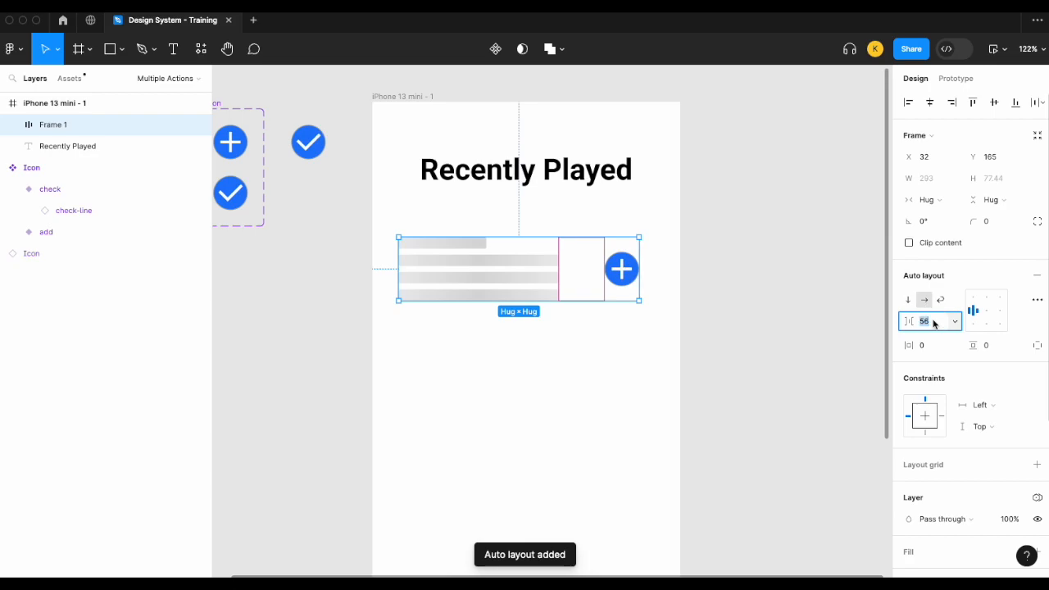
{"action": "type", "text": "60"}
{"action": "key", "text": "Return"}
- Centre the skeleton row in the phone frame and stack two copies below it, the last one at Y 420
{"action": "left_click_drag", "start_coordinate": [537, 286], "coordinate": [545, 287]}
{"action": "scroll", "coordinate": [544, 287], "scroll_direction": "down", "scroll_amount": 1}
{"action": "scroll", "coordinate": [547, 283], "scroll_direction": "down", "scroll_amount": 1}
{"action": "left_click_drag", "start_coordinate": [551, 222], "coordinate": [552, 390]}
{"action": "scroll", "coordinate": [550, 318], "scroll_direction": "down", "scroll_amount": 3}
{"action": "scroll", "coordinate": [552, 391], "scroll_direction": "down", "scroll_amount": 2}
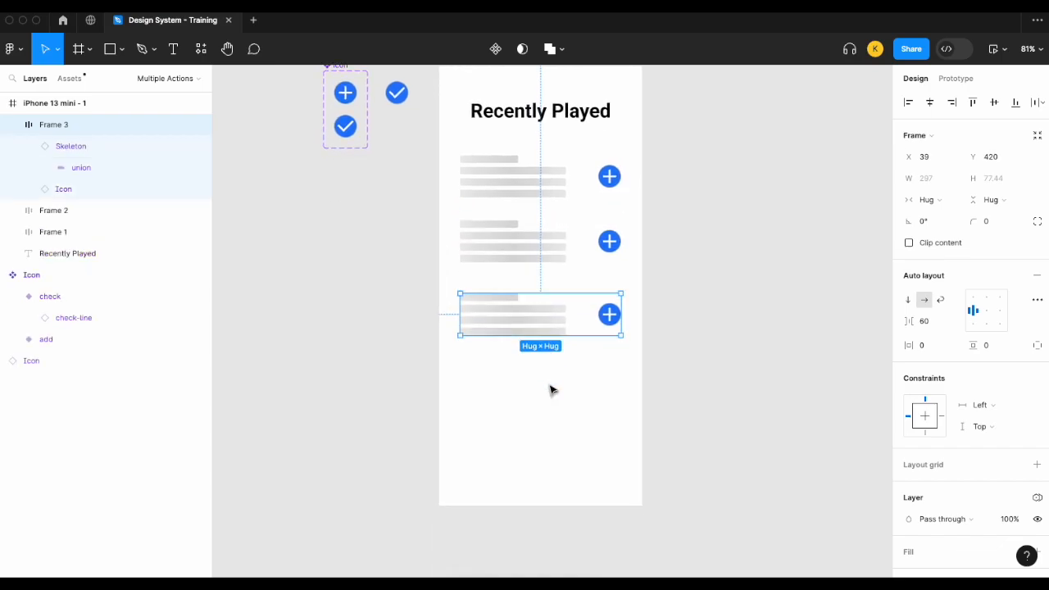
- Place a fourth copy of the skeleton row below the third and combine all four rows in a vertical auto layout
{"action": "left_click_drag", "start_coordinate": [564, 325], "coordinate": [560, 387]}
{"action": "left_click", "coordinate": [729, 410]}
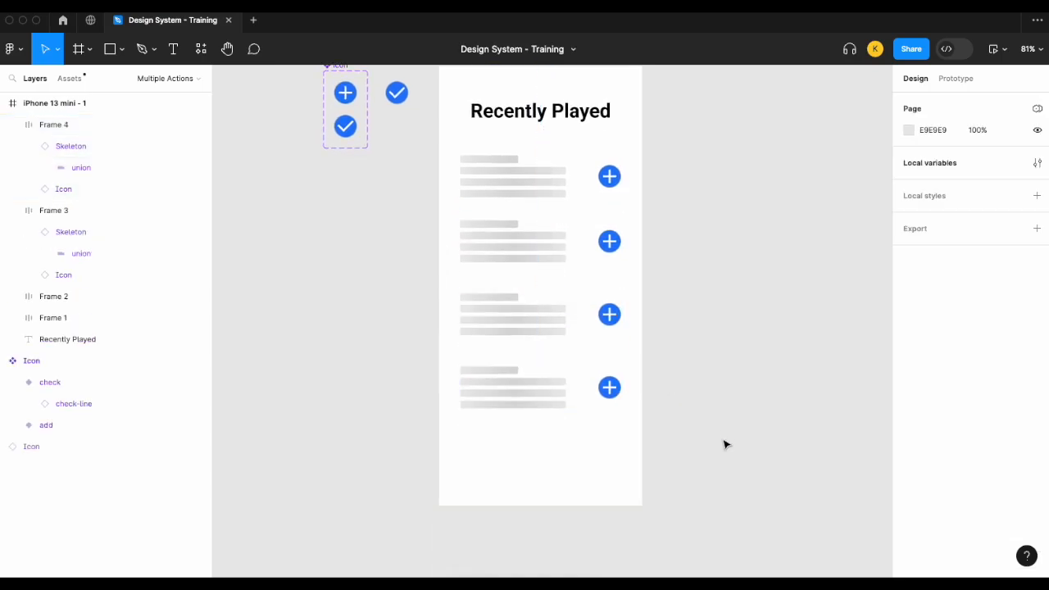
{"action": "left_click_drag", "start_coordinate": [725, 444], "coordinate": [509, 182]}
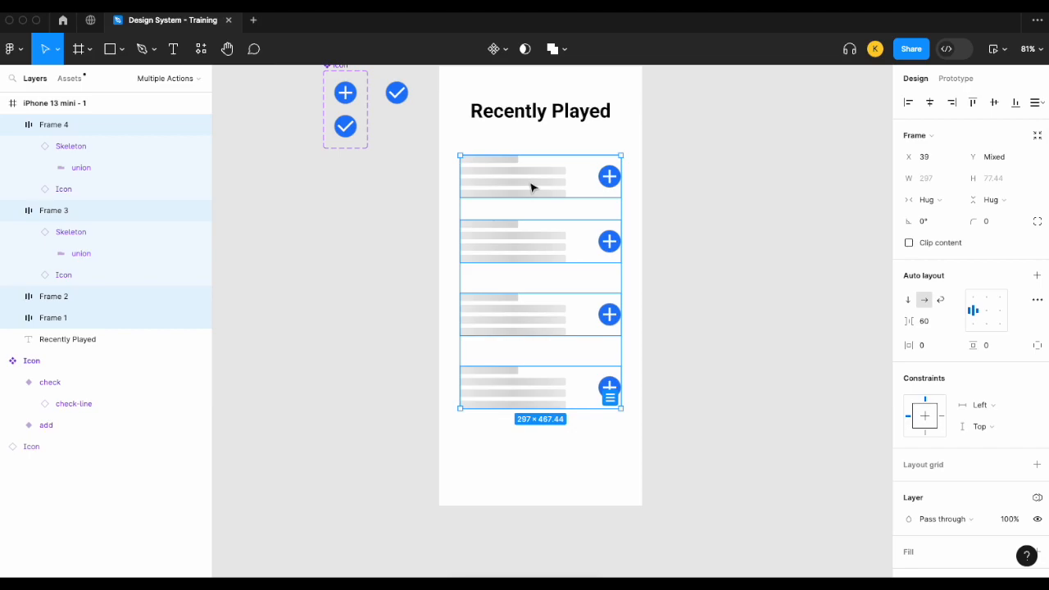
{"action": "right_click", "coordinate": [531, 188]}
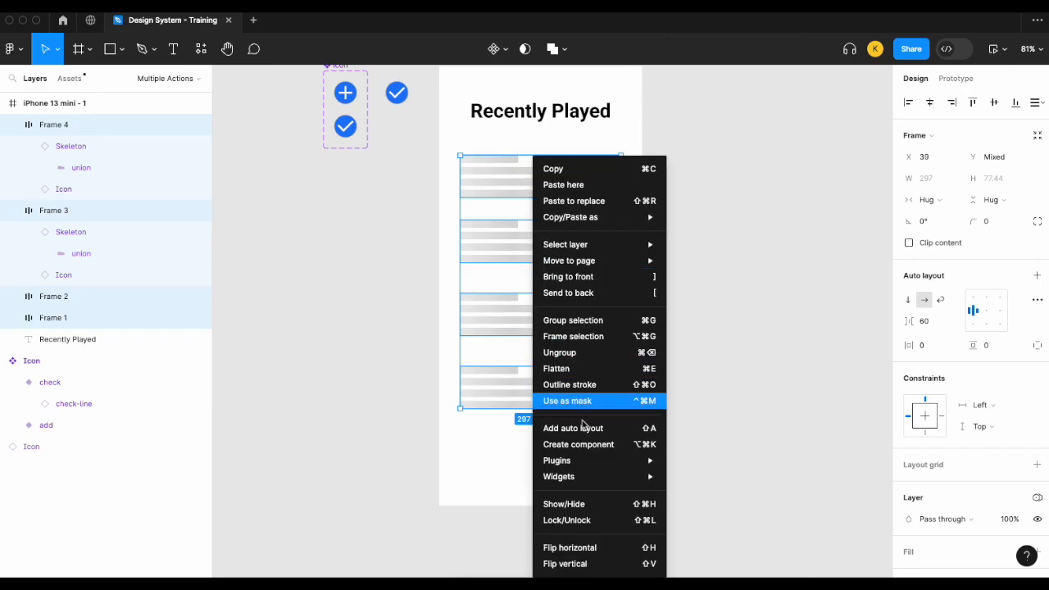
{"action": "left_click", "coordinate": [583, 424]}
- Set the spacing between the four skeleton rows to 50 and move the list up to Y 139
{"action": "scroll", "coordinate": [576, 196], "scroll_direction": "up", "scroll_amount": 1}
{"action": "left_click", "coordinate": [929, 324]}
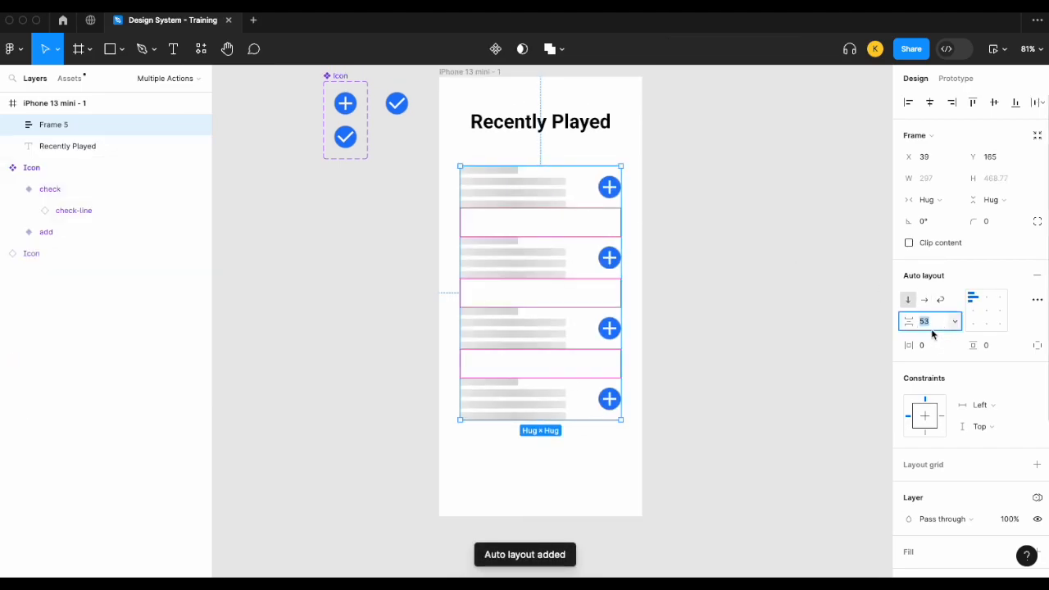
{"action": "type", "text": "50"}
{"action": "key", "text": "Return"}
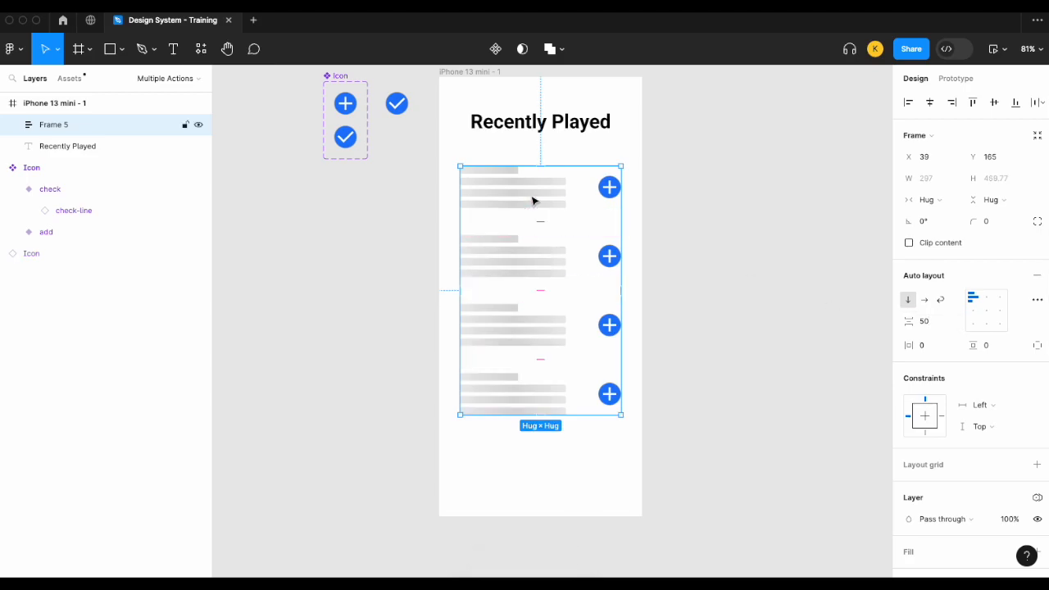
{"action": "left_click_drag", "start_coordinate": [517, 180], "coordinate": [522, 186]}
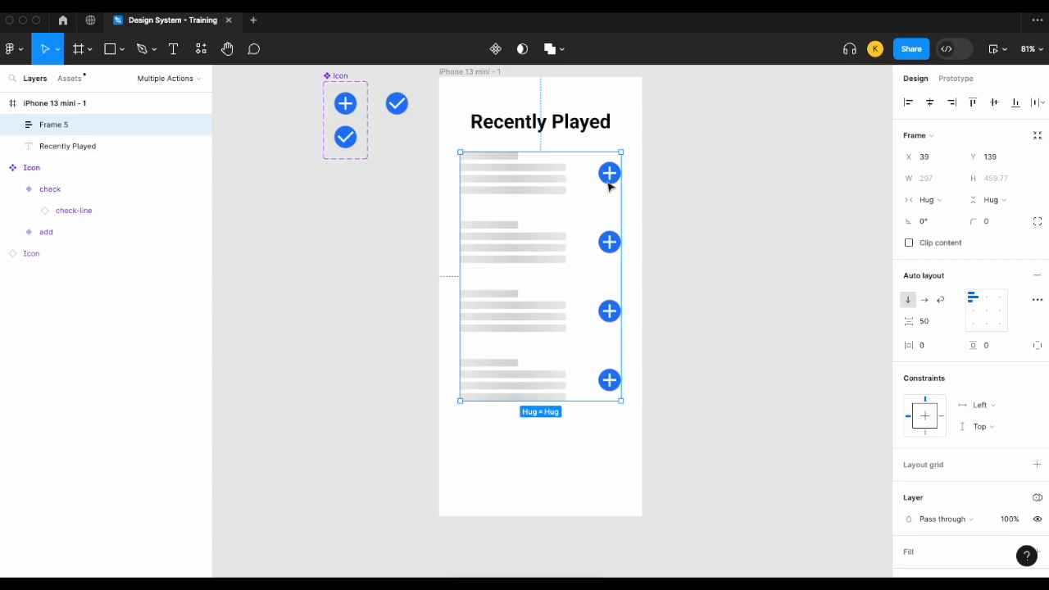
- Give the add variant of the Icon component an On click interaction that changes its Type to check
{"action": "scroll", "coordinate": [610, 182], "scroll_direction": "up", "scroll_amount": 2}
{"action": "scroll", "coordinate": [613, 199], "scroll_direction": "up", "scroll_amount": 1}
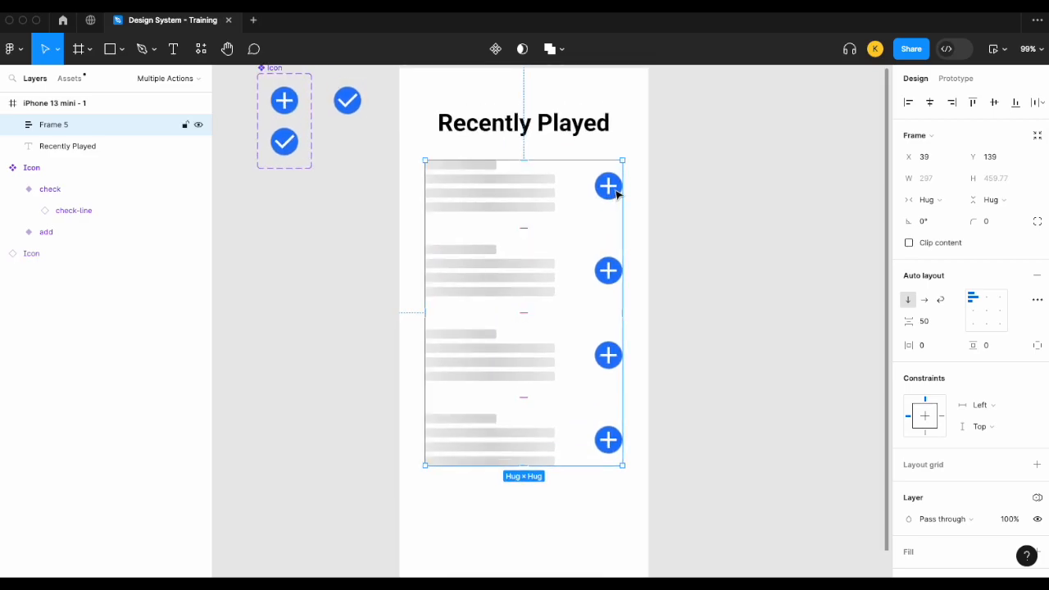
{"action": "scroll", "coordinate": [610, 191], "scroll_direction": "up", "scroll_amount": 1}
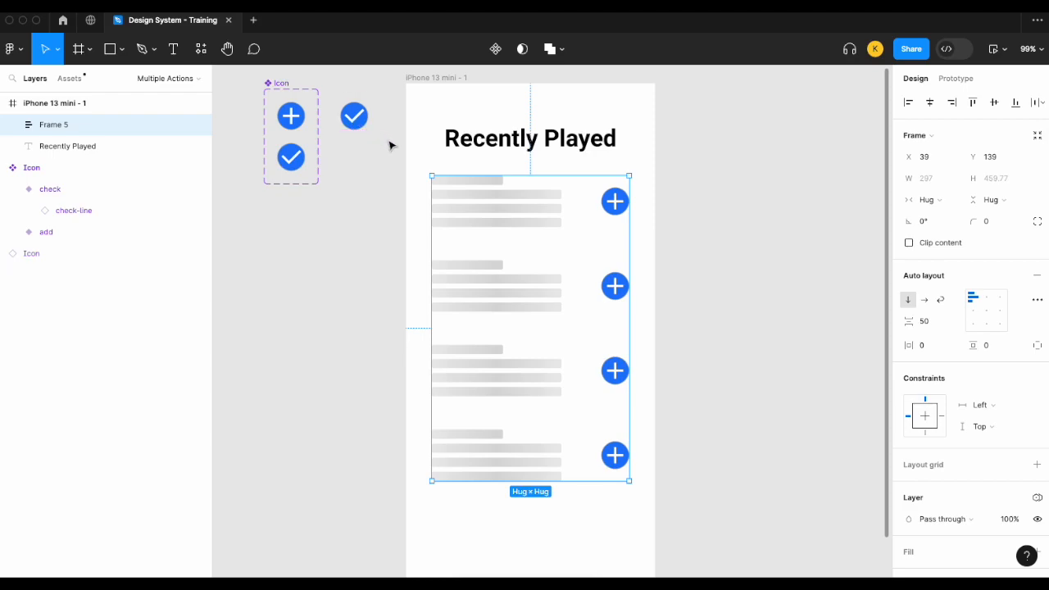
{"action": "scroll", "coordinate": [292, 124], "scroll_direction": "up", "scroll_amount": 4}
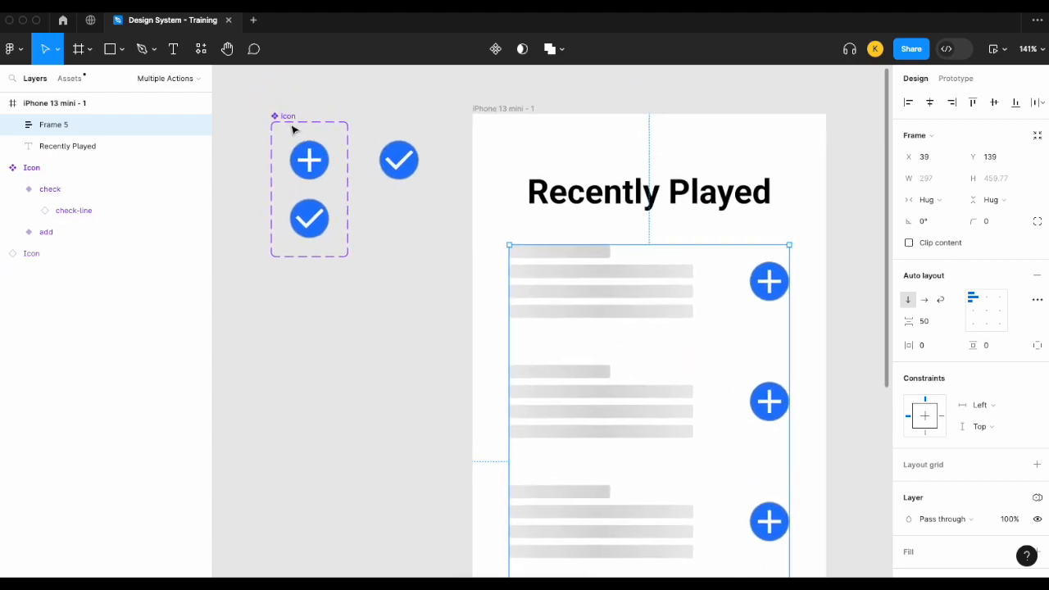
{"action": "left_click", "coordinate": [321, 167]}
{"action": "scroll", "coordinate": [321, 167], "scroll_direction": "up", "scroll_amount": 2}
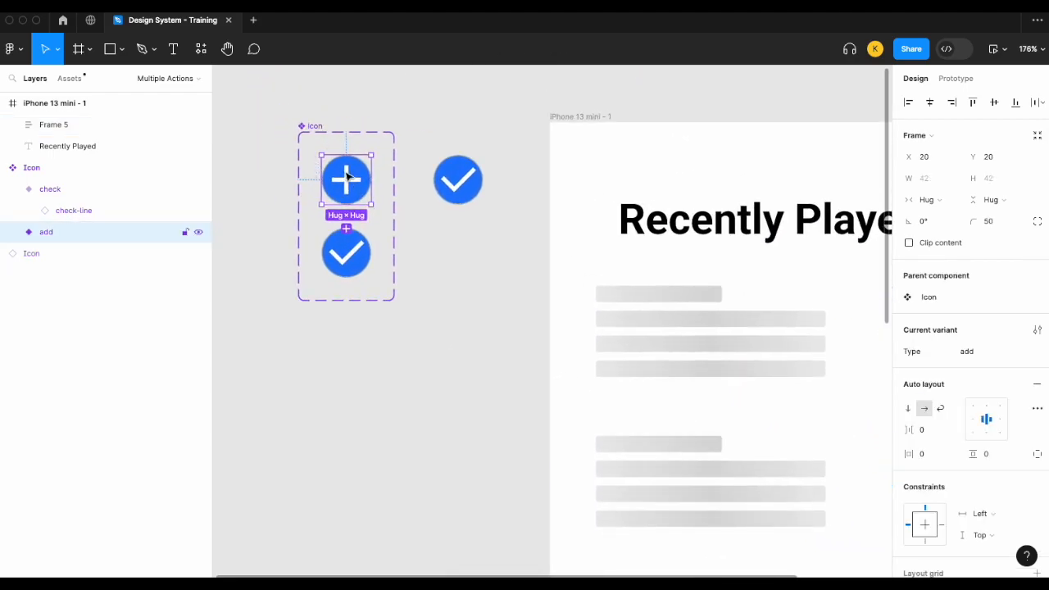
{"action": "left_click", "coordinate": [956, 83]}
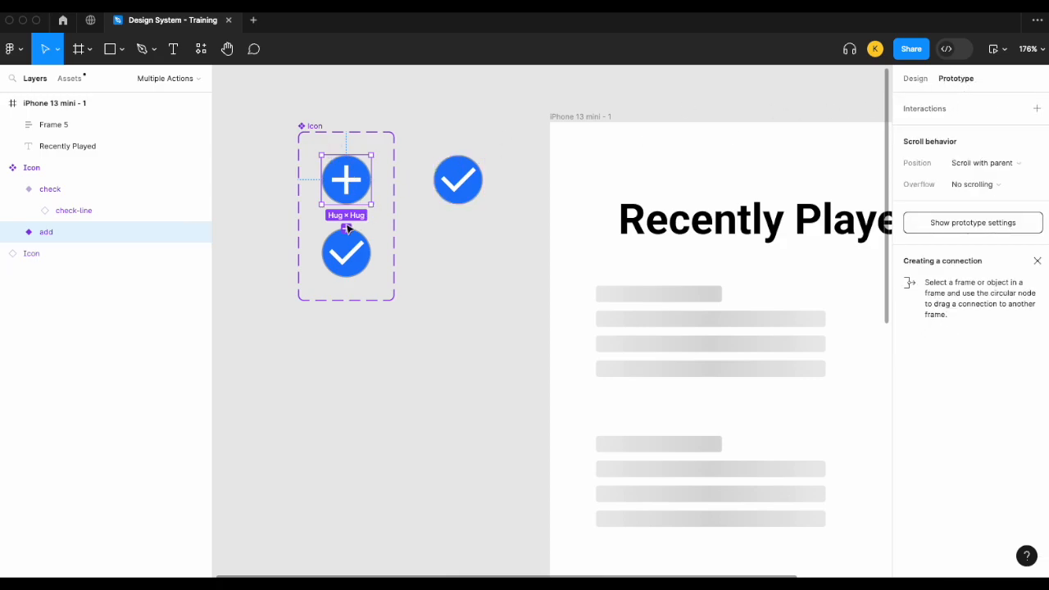
{"action": "left_click", "coordinate": [1037, 109]}
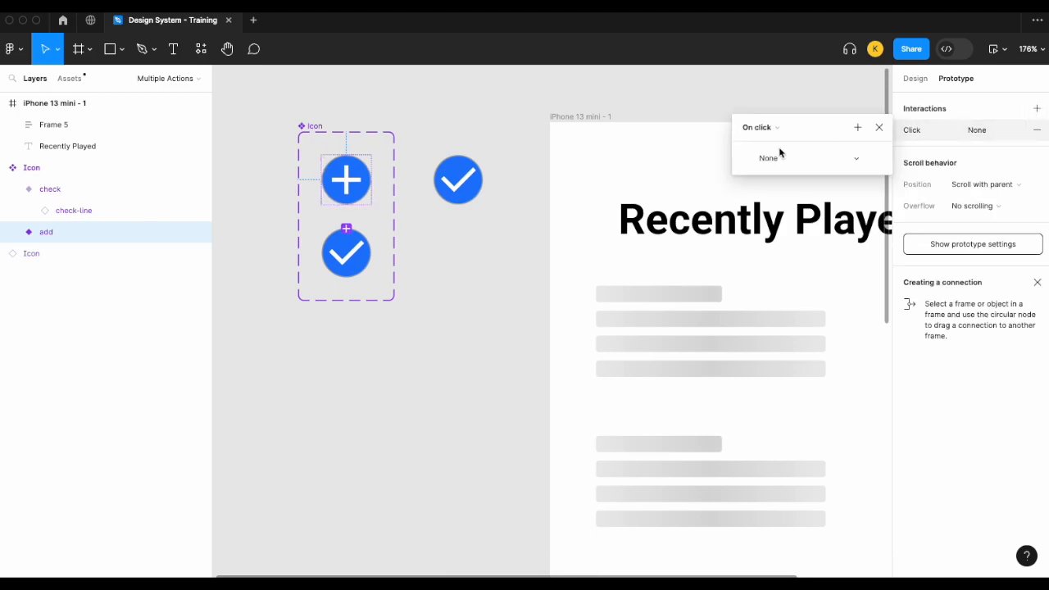
{"action": "left_click", "coordinate": [775, 160]}
{"action": "left_click", "coordinate": [775, 202]}
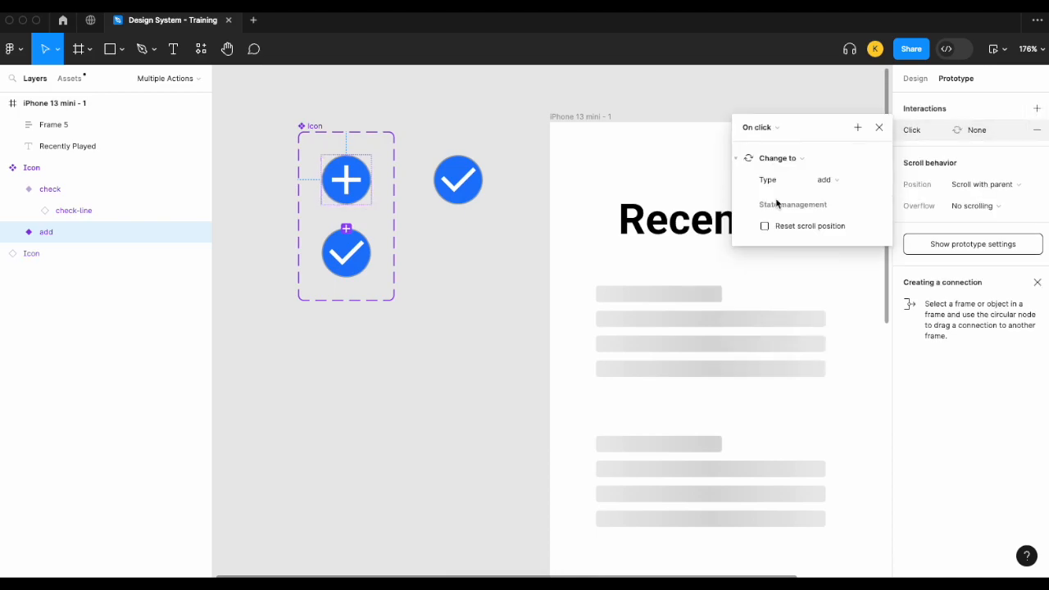
{"action": "left_click", "coordinate": [837, 185]}
{"action": "left_click", "coordinate": [846, 195]}
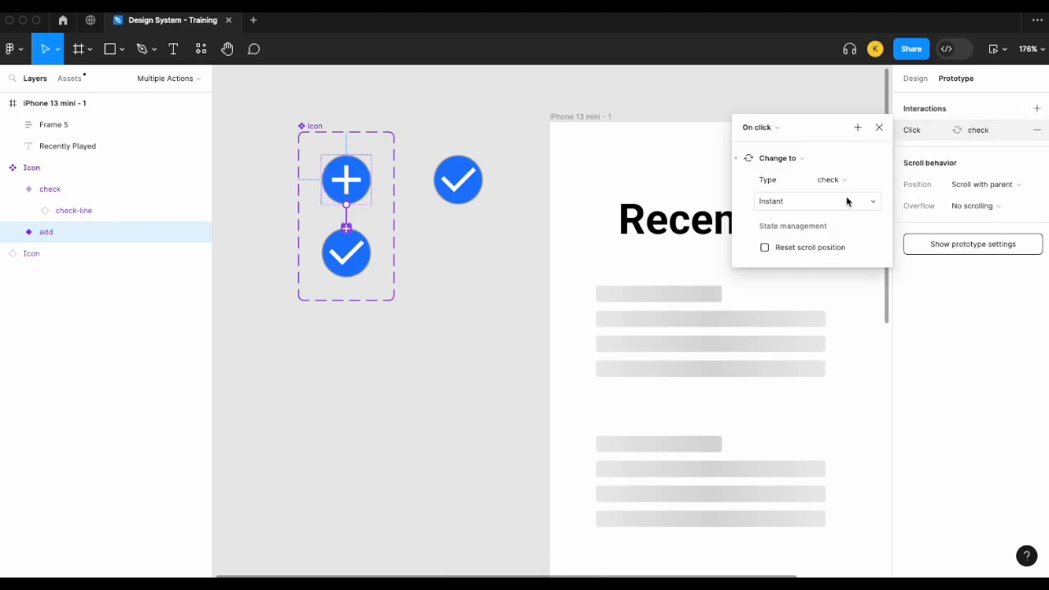
{"action": "left_click", "coordinate": [880, 128]}
- Preview the phone frame, test switching the add icons in all four rows, and close the preview
{"action": "scroll", "coordinate": [761, 117], "scroll_direction": "down", "scroll_amount": 5}
{"action": "scroll", "coordinate": [761, 118], "scroll_direction": "right", "scroll_amount": 2}
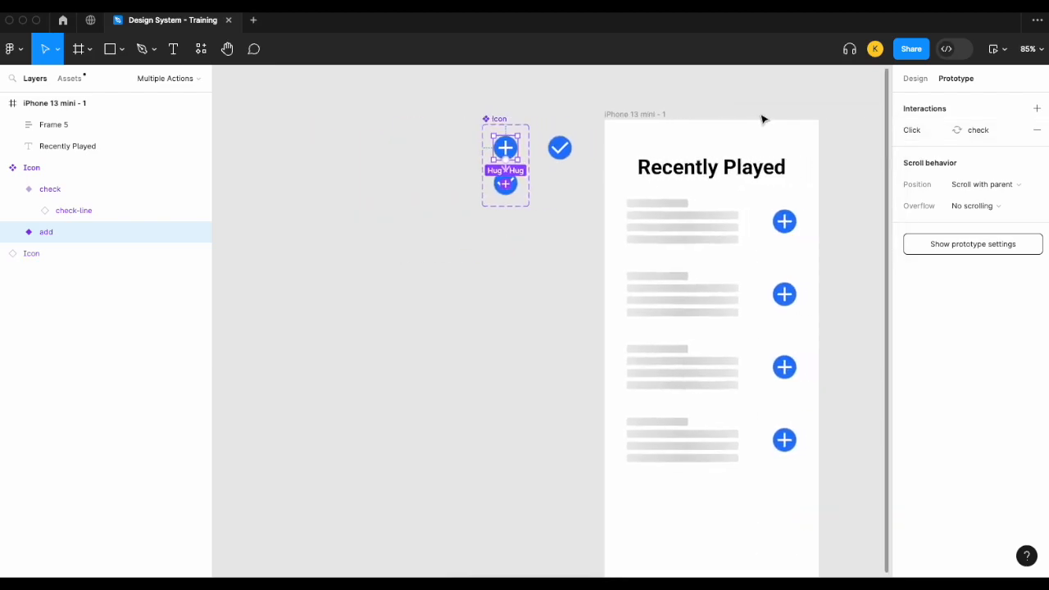
{"action": "left_click", "coordinate": [598, 115]}
{"action": "left_click", "coordinate": [999, 49]}
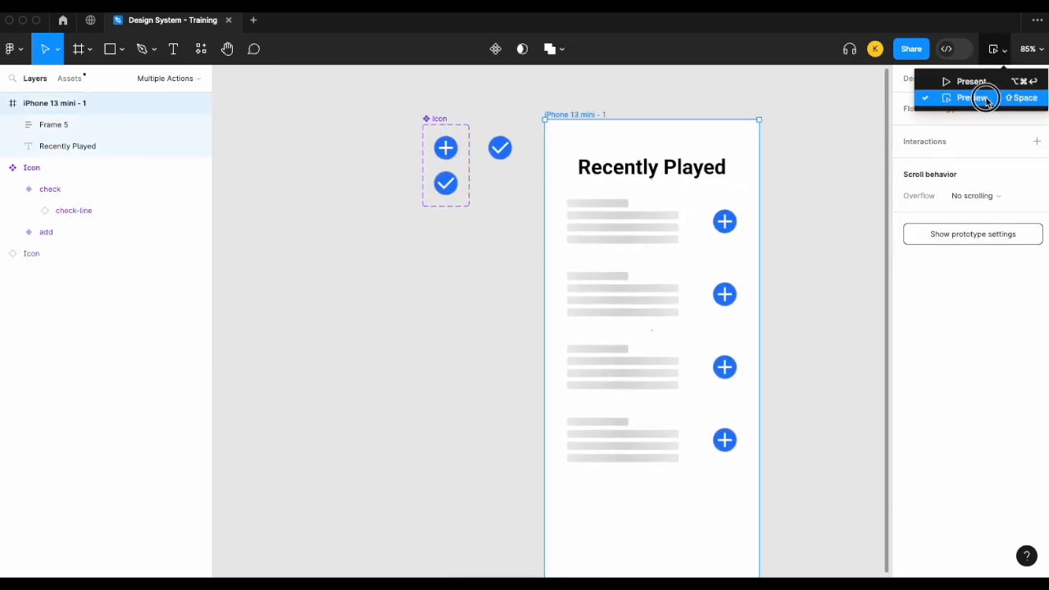
{"action": "left_click", "coordinate": [984, 97]}
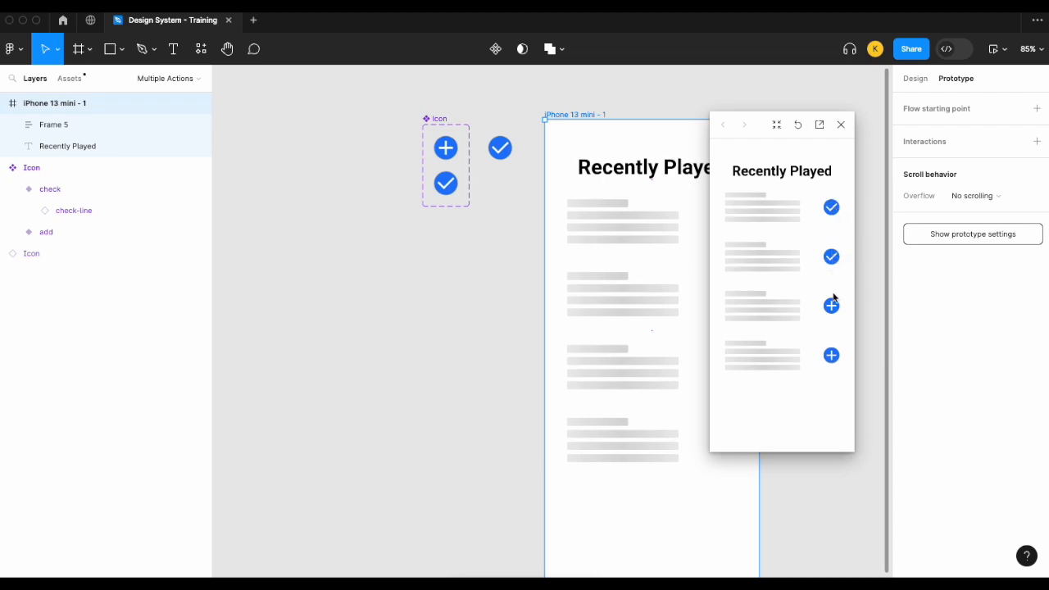
{"action": "left_click", "coordinate": [831, 355]}
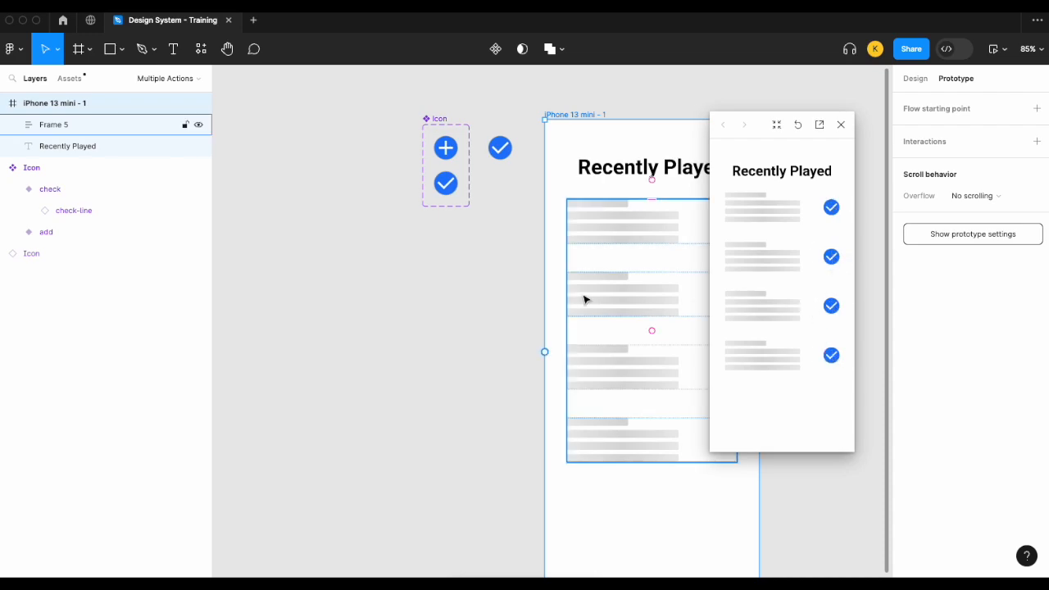
{"action": "scroll", "coordinate": [585, 300], "scroll_direction": "right", "scroll_amount": 3}
{"action": "scroll", "coordinate": [585, 300], "scroll_direction": "right", "scroll_amount": 1}
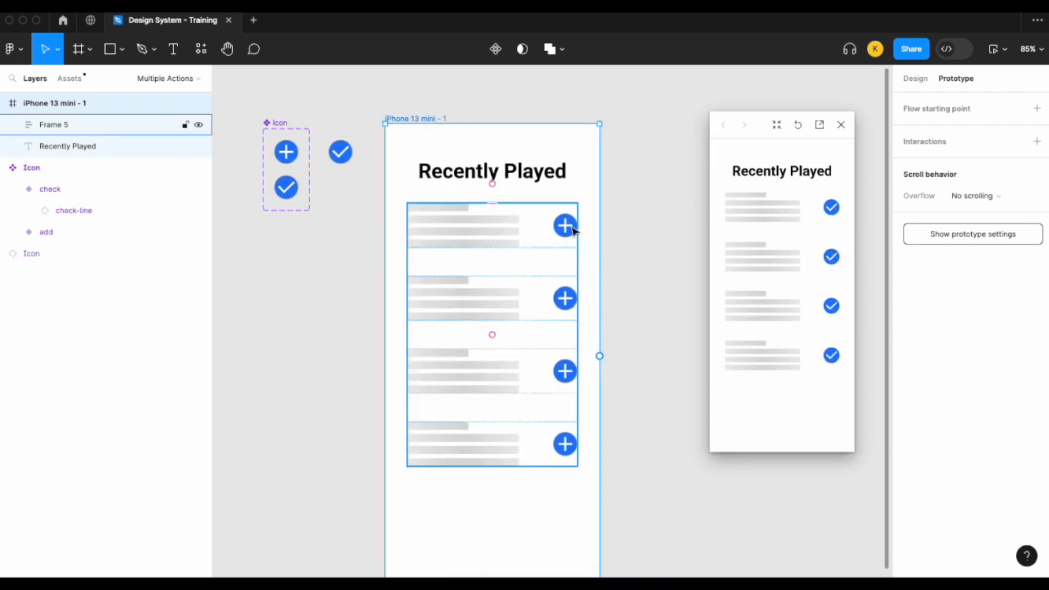
{"action": "left_click", "coordinate": [841, 125]}
{"action": "left_click", "coordinate": [687, 245]}
- Add a text box beside the phone frame reading "Your song has been added to your playlist"
{"action": "scroll", "coordinate": [686, 245], "scroll_direction": "down", "scroll_amount": 3}
{"action": "scroll", "coordinate": [686, 245], "scroll_direction": "down", "scroll_amount": 1}
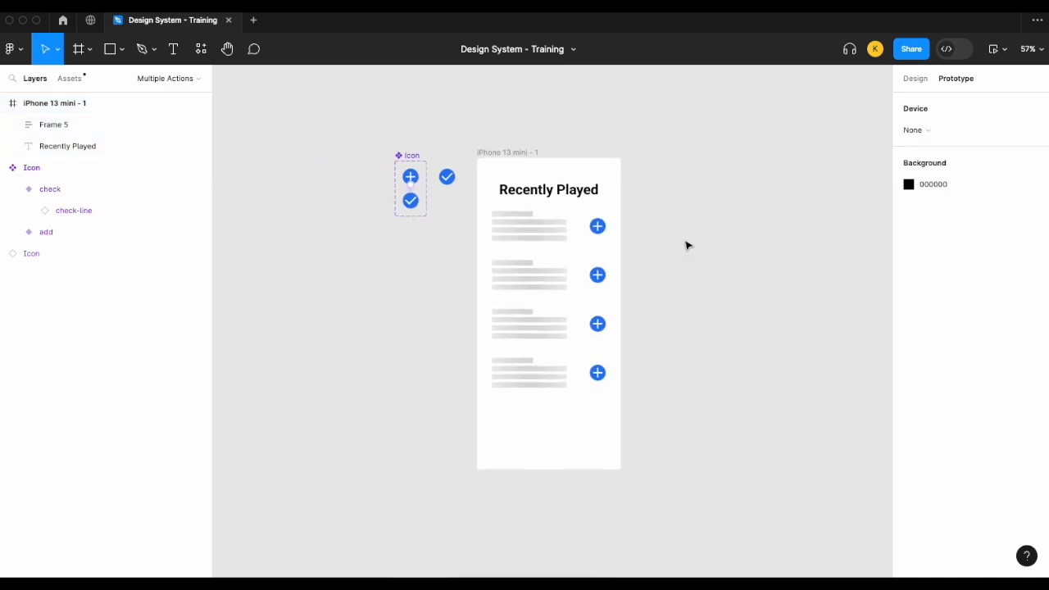
{"action": "scroll", "coordinate": [718, 215], "scroll_direction": "up", "scroll_amount": 3}
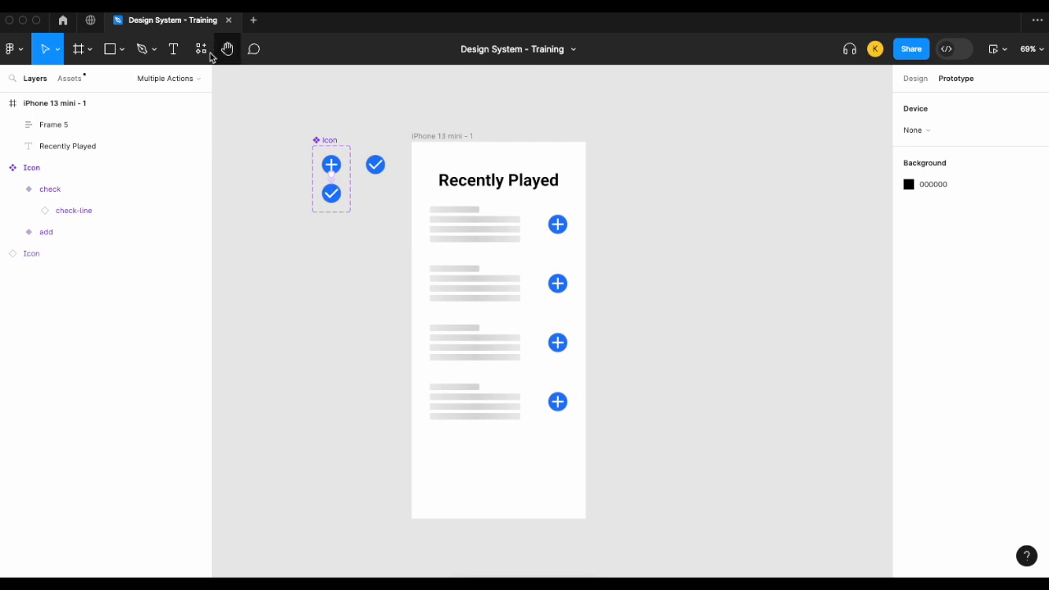
{"action": "left_click", "coordinate": [173, 50]}
{"action": "left_click_drag", "start_coordinate": [663, 246], "coordinate": [814, 287]}
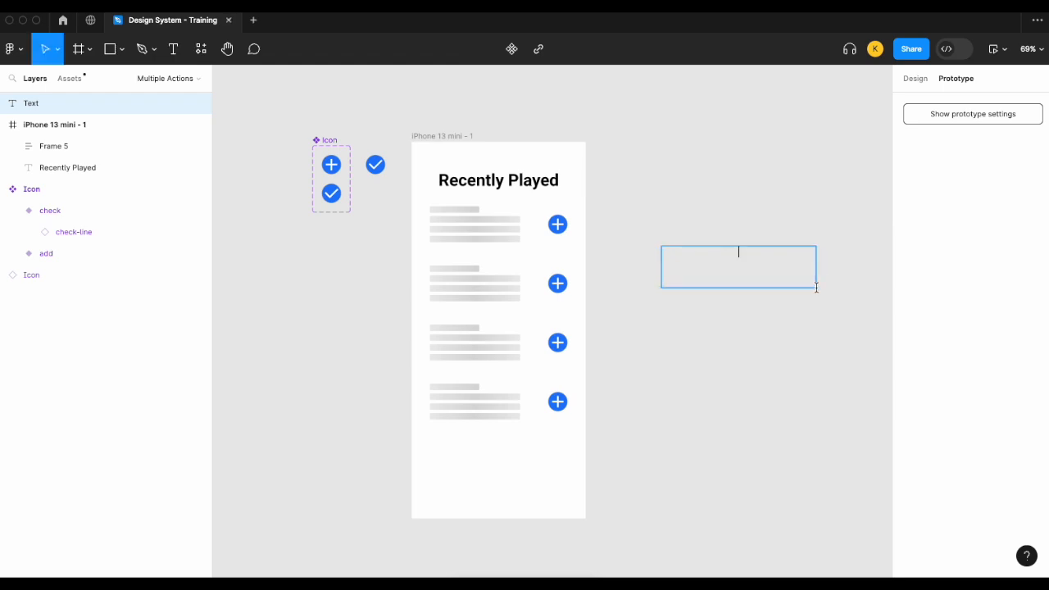
{"action": "scroll", "coordinate": [816, 288], "scroll_direction": "up", "scroll_amount": 2}
{"action": "type", "text": "Your "}
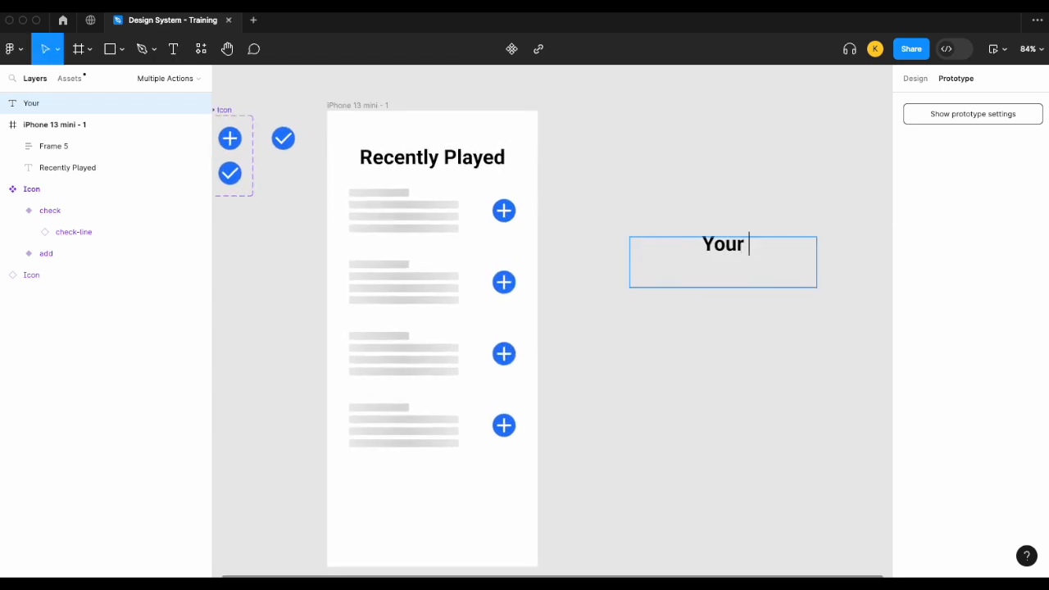
{"action": "type", "text": "song has been "}
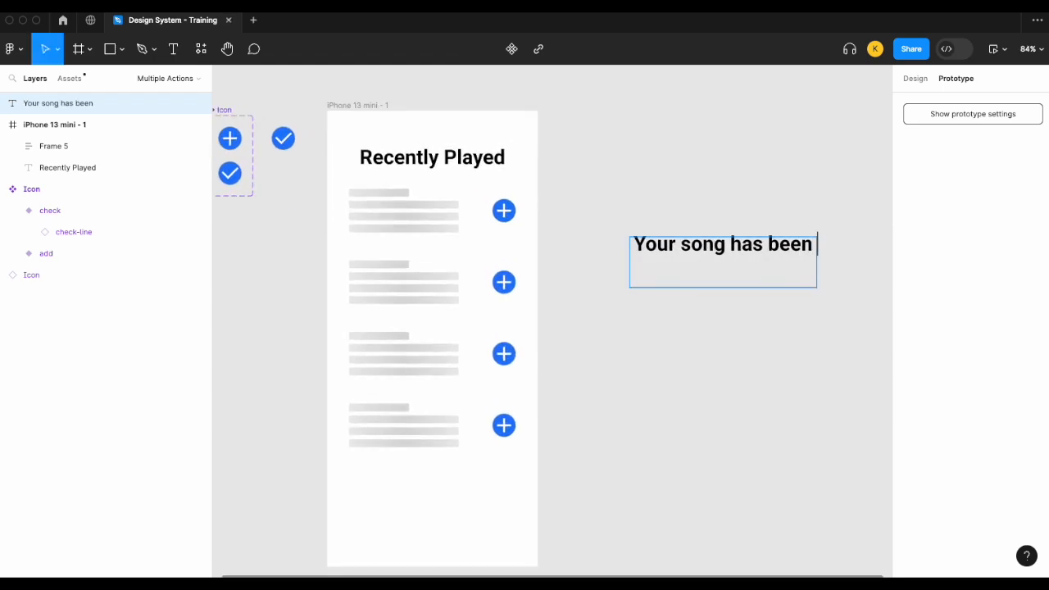
{"action": "type", "text": "addee"}
{"action": "key", "text": "BackSpace"}
{"action": "type", "text": "dded"}
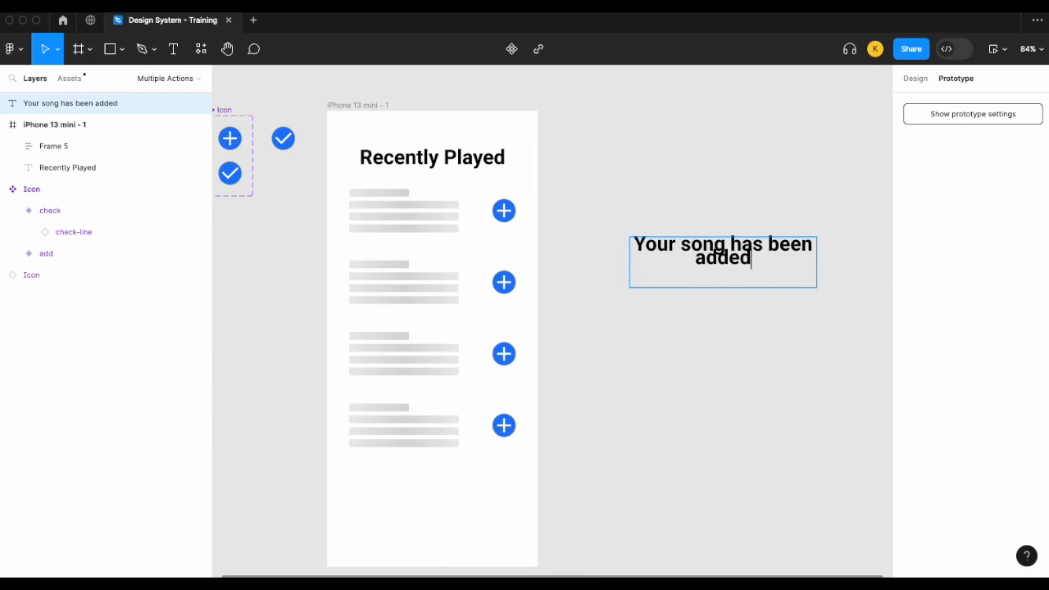
{"action": "type", "text": " to "}
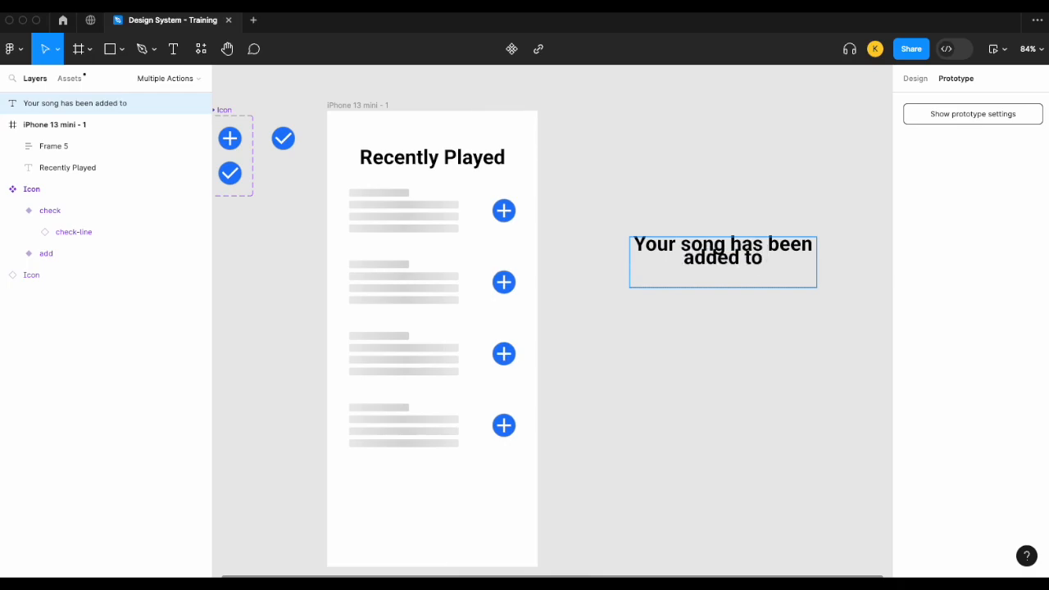
{"action": "type", "text": "your play"}
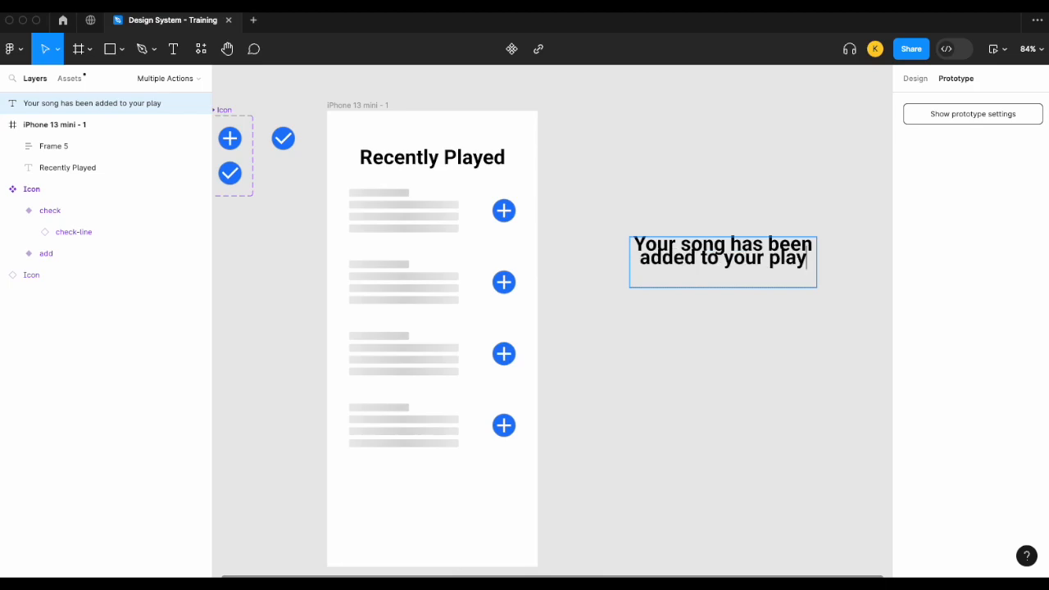
{"action": "type", "text": "list"}
{"action": "key", "text": "Escape"}
- Widen the message text box to 400 and set its font to Regular at size 24
{"action": "scroll", "coordinate": [803, 328], "scroll_direction": "right", "scroll_amount": 2}
{"action": "left_click_drag", "start_coordinate": [784, 263], "coordinate": [822, 264]}
{"action": "left_click", "coordinate": [914, 79]}
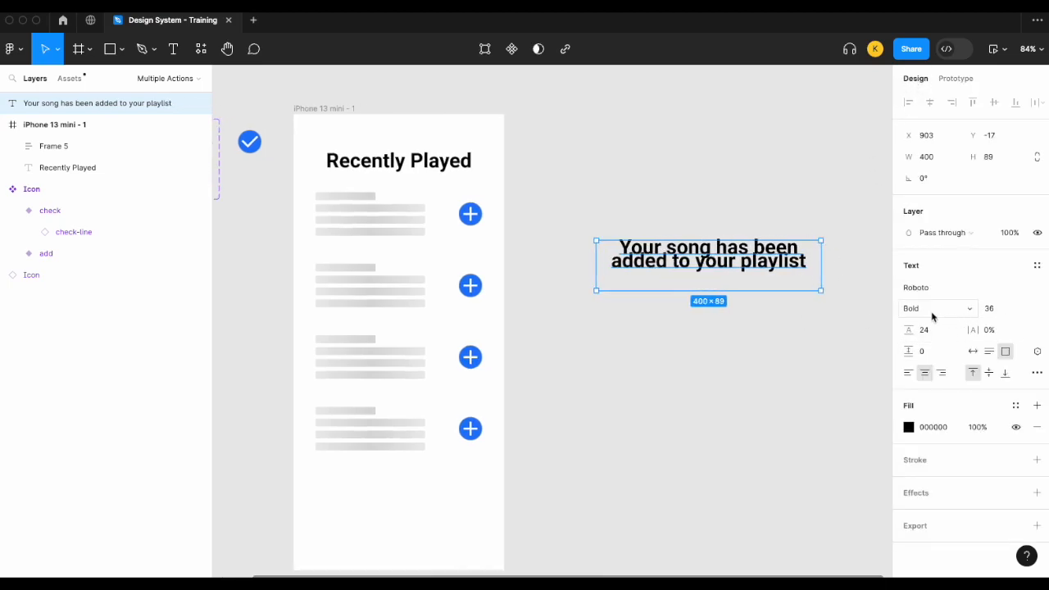
{"action": "key", "text": "super+b"}
{"action": "left_click", "coordinate": [1022, 308]}
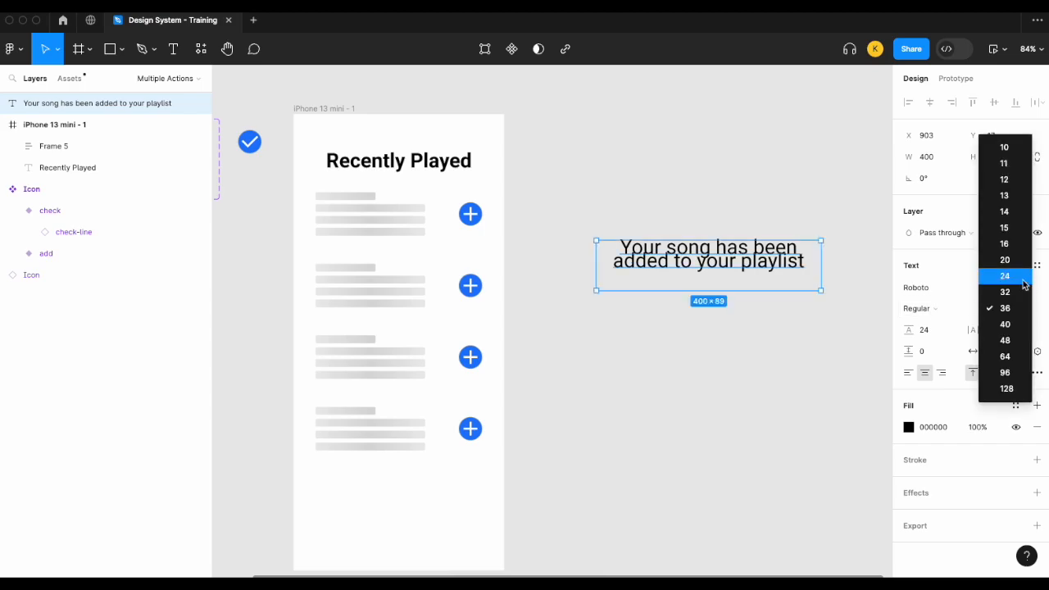
{"action": "left_click", "coordinate": [1016, 275]}
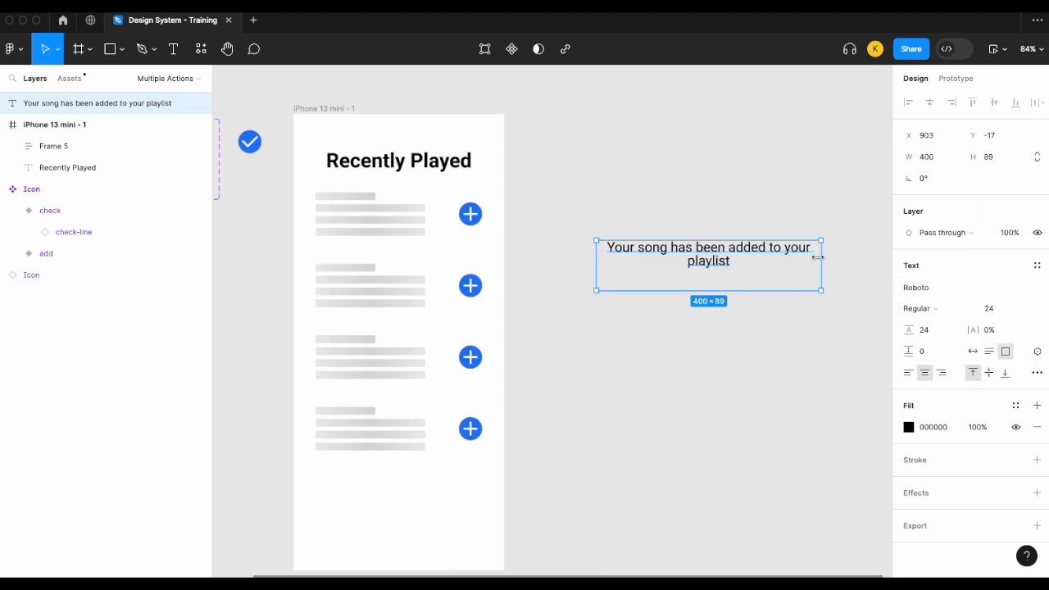
- Shorten the message to "Your song has been added" and set its font size to 20
{"action": "double_click", "coordinate": [711, 261]}
{"action": "left_click_drag", "start_coordinate": [769, 247], "coordinate": [800, 293]}
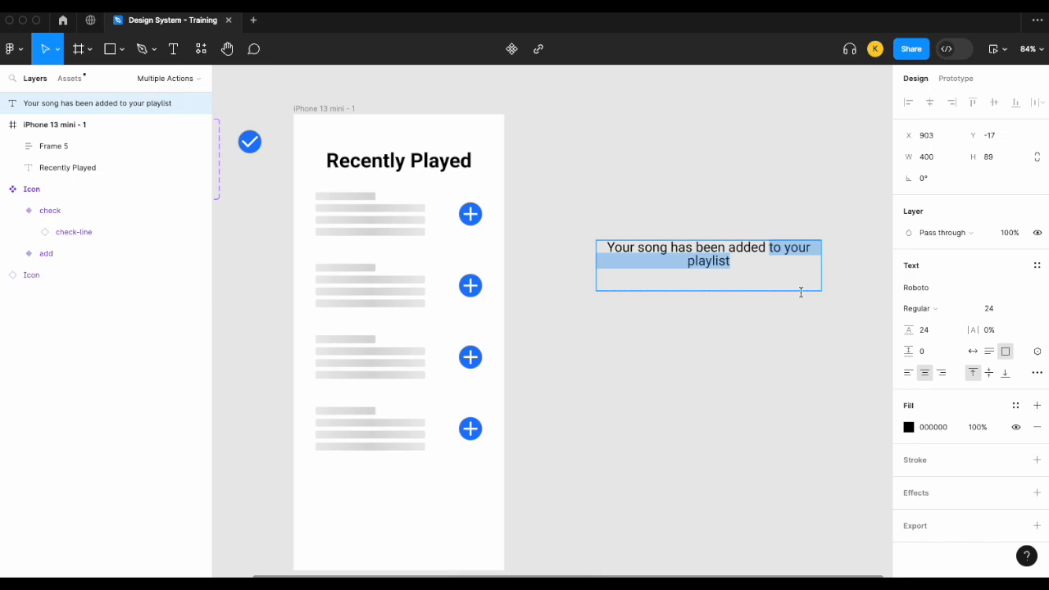
{"action": "key", "text": "BackSpace"}
{"action": "key", "text": "Escape"}
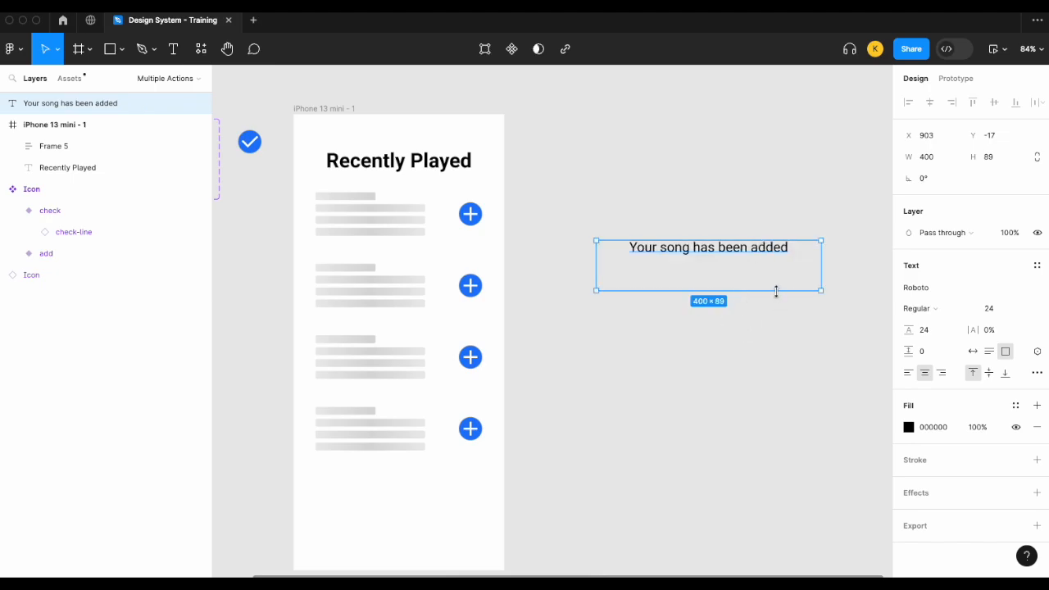
{"action": "left_click", "coordinate": [1004, 314]}
{"action": "type", "text": "20"}
{"action": "key", "text": "Return"}
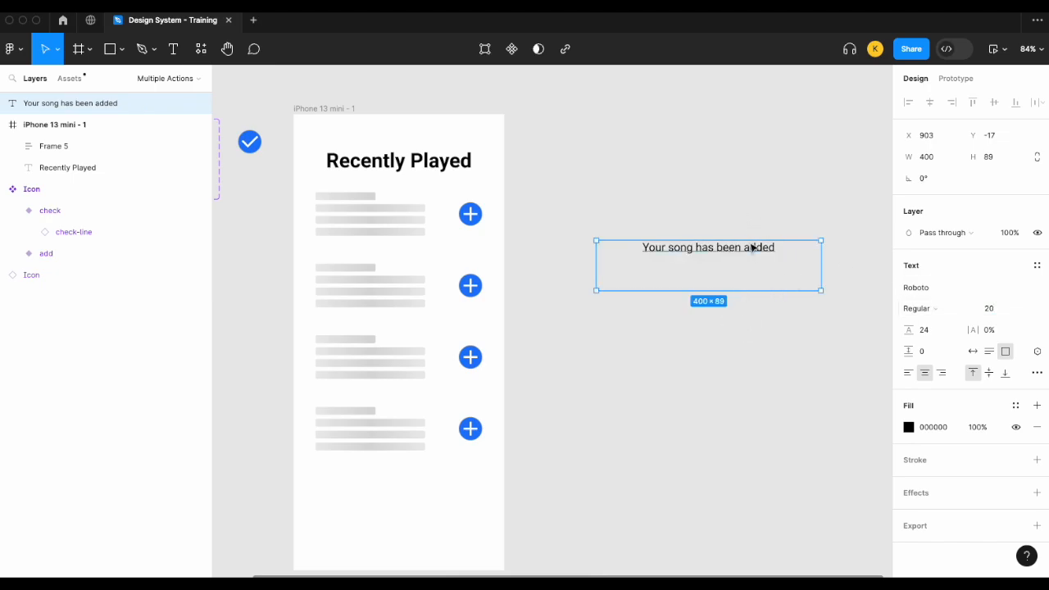
- Reduce the message text box's height to 33 and wrap it in an auto layout frame
{"action": "left_click_drag", "start_coordinate": [740, 292], "coordinate": [742, 259]}
{"action": "right_click", "coordinate": [744, 253]}
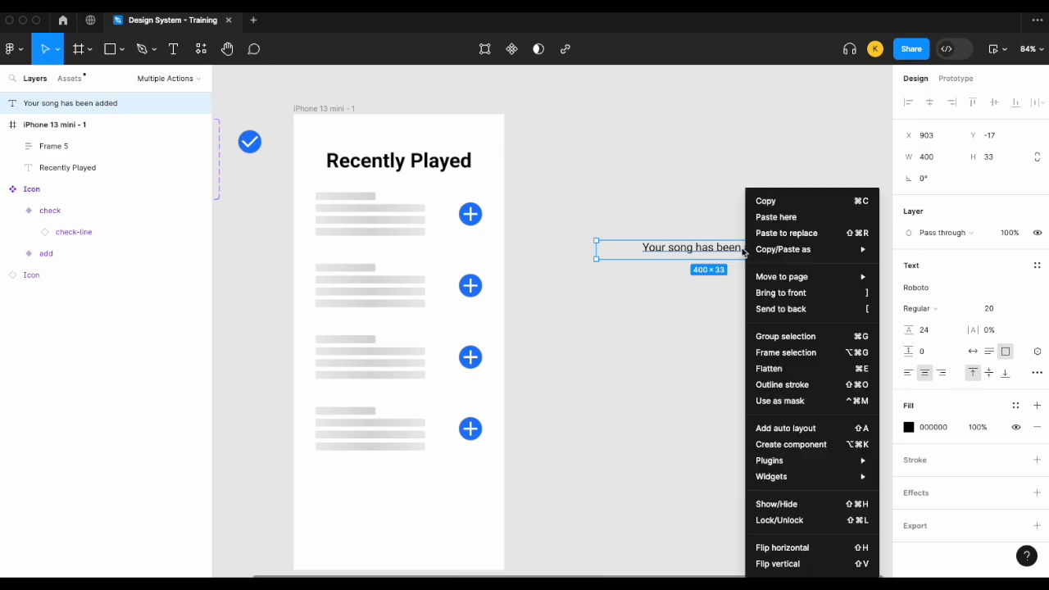
{"action": "left_click", "coordinate": [786, 427]}
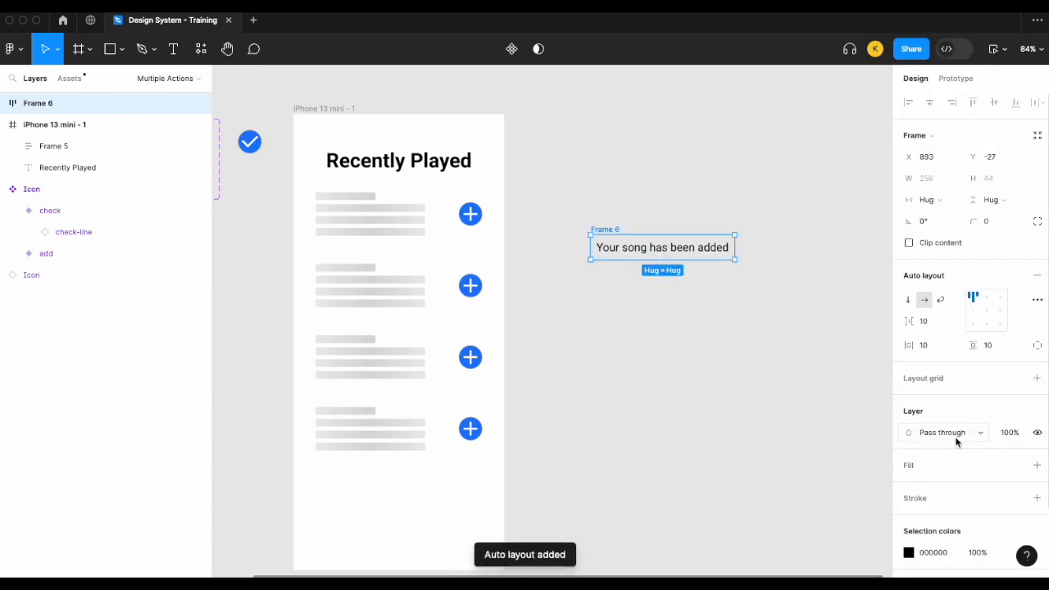
- Fill the message frame with the Surface/information color and apply Text/heading to its text
{"action": "scroll", "coordinate": [956, 443], "scroll_direction": "down", "scroll_amount": 2}
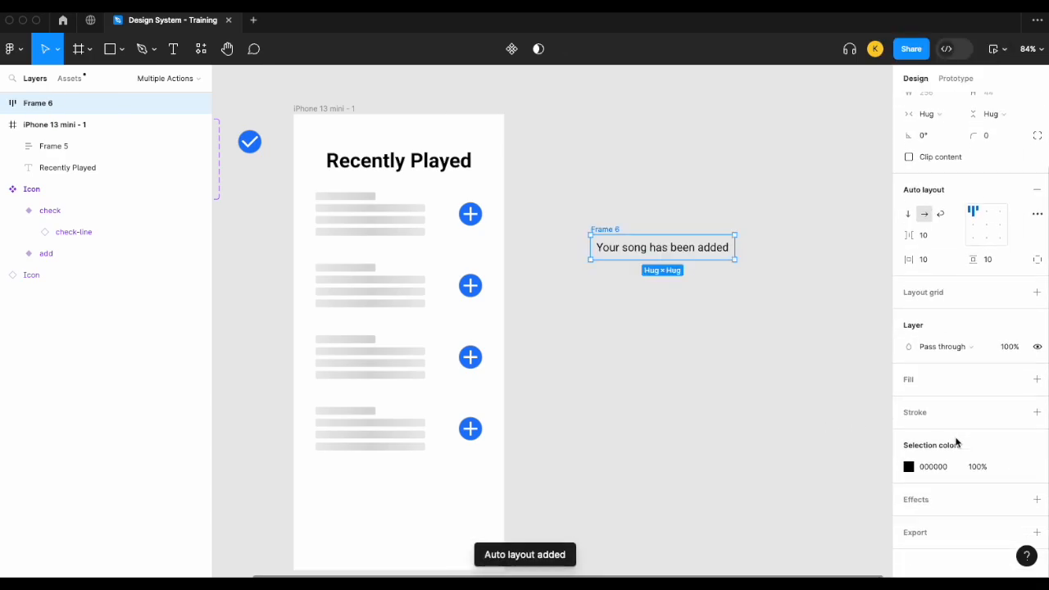
{"action": "left_click", "coordinate": [1036, 380]}
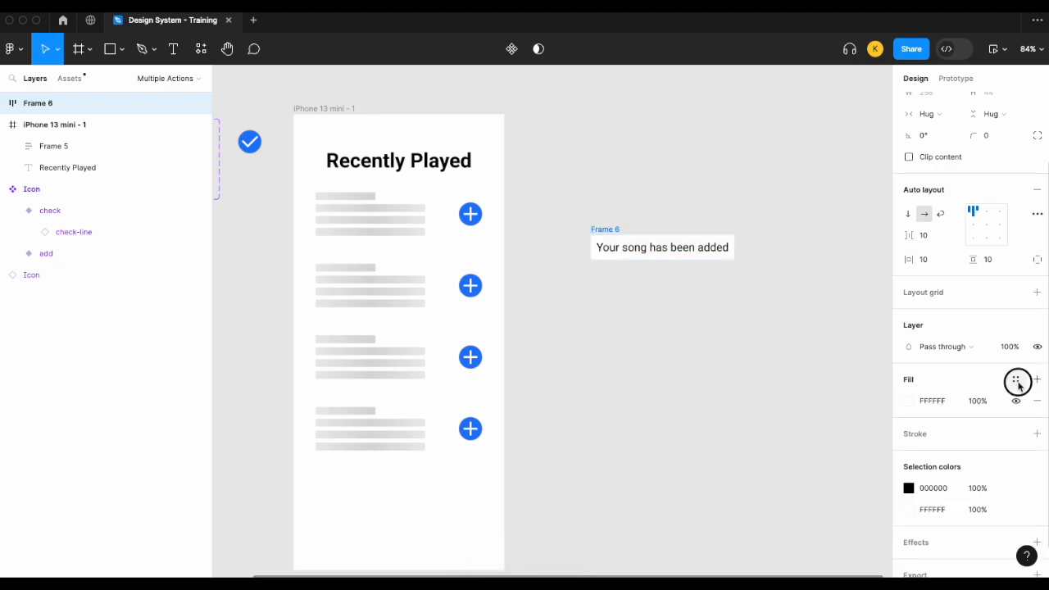
{"action": "left_click", "coordinate": [1015, 379]}
{"action": "scroll", "coordinate": [796, 488], "scroll_direction": "down", "scroll_amount": 3}
{"action": "type", "text": "surf"}
{"action": "left_click", "coordinate": [788, 556]}
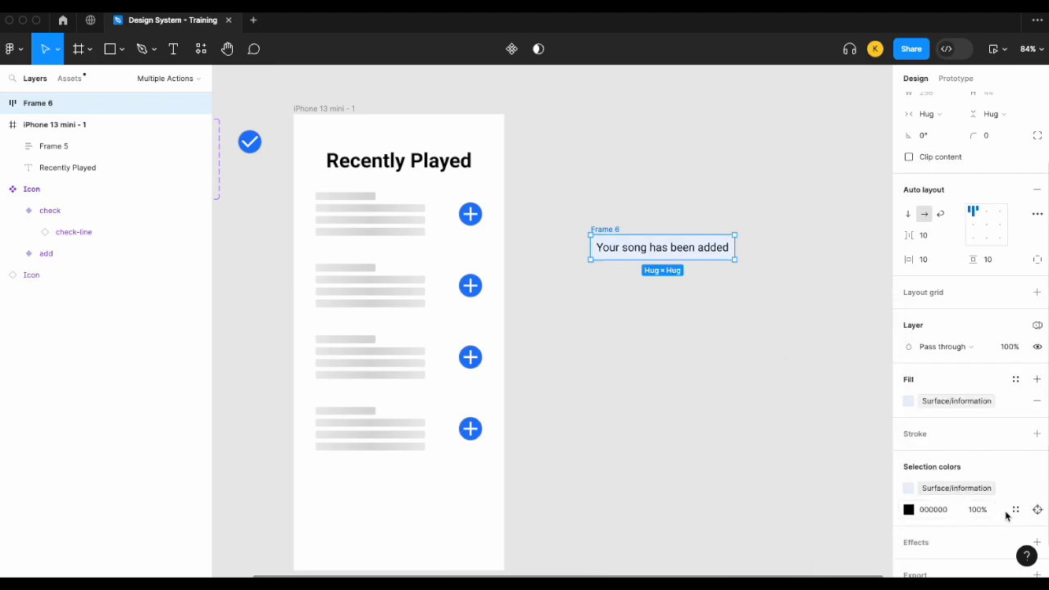
{"action": "left_click", "coordinate": [1015, 510]}
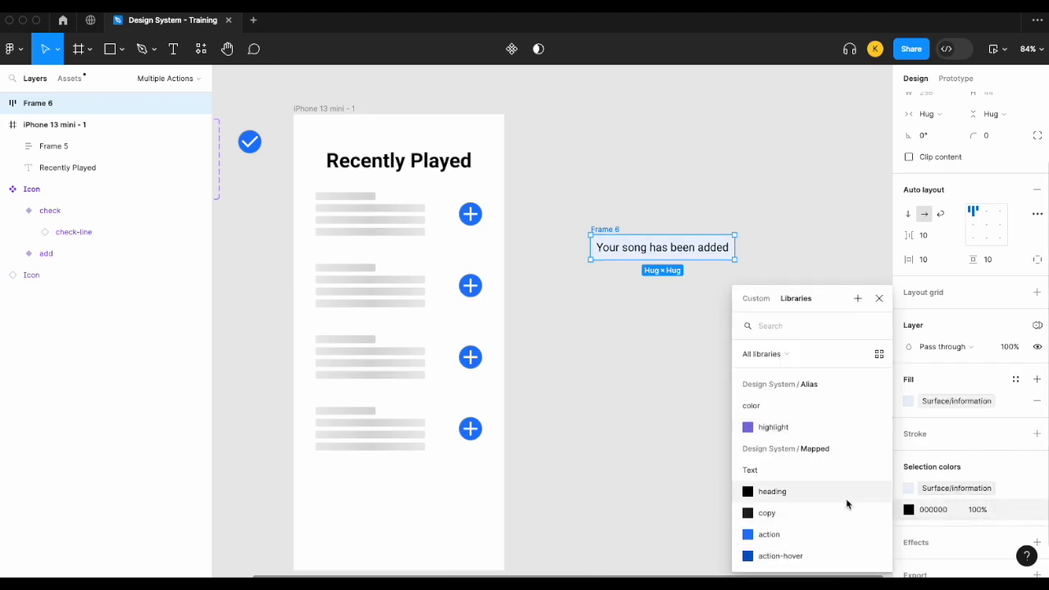
{"action": "left_click", "coordinate": [823, 494]}
- Set the message frame's horizontal padding to 30 and its vertical padding to 20
{"action": "scroll", "coordinate": [693, 284], "scroll_direction": "up", "scroll_amount": 2}
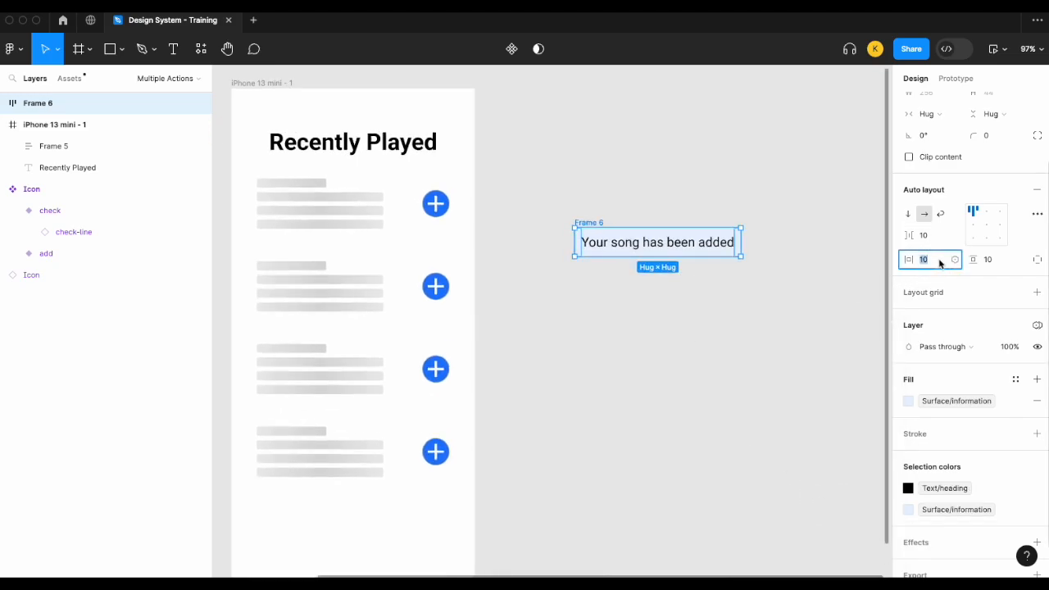
{"action": "key", "text": "Return"}
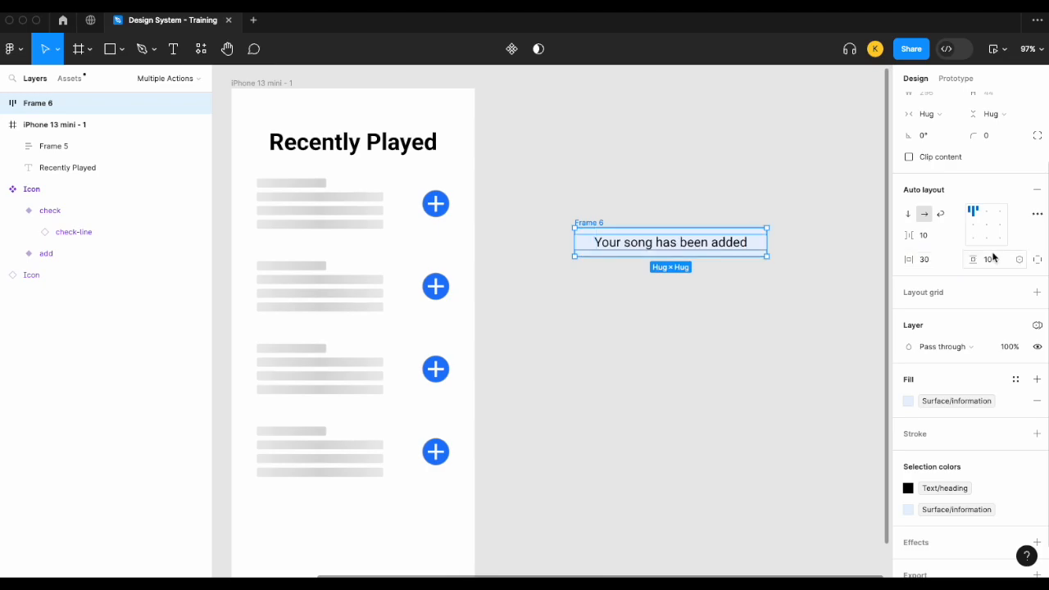
{"action": "left_click", "coordinate": [999, 262]}
{"action": "type", "text": "20"}
{"action": "key", "text": "Return"}
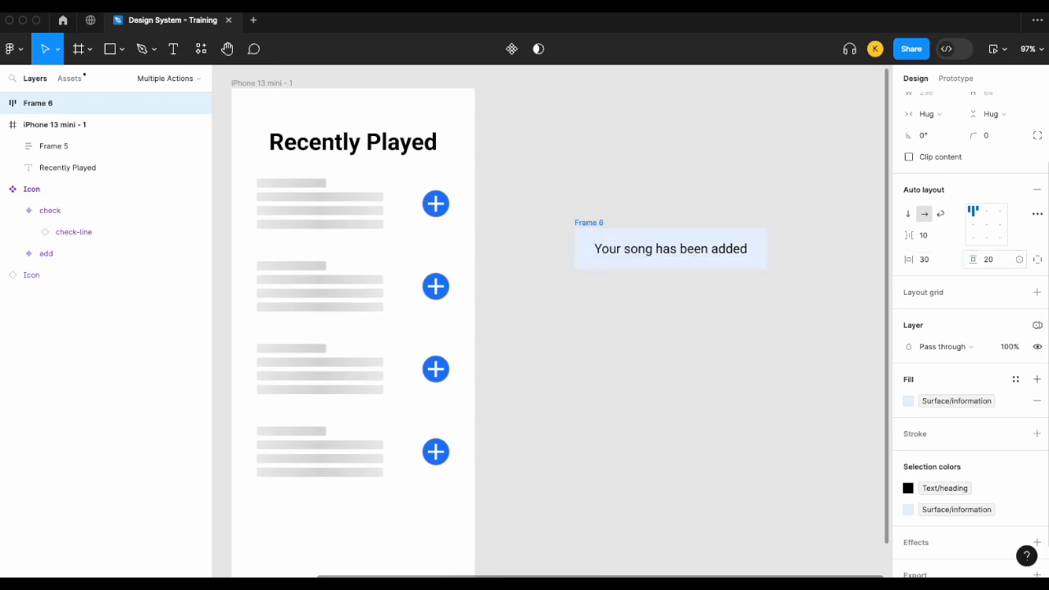
- Rename the message frame as Overlay and shift it slightly to X 878, Y -39
{"action": "double_click", "coordinate": [586, 221]}
{"action": "type", "text": "Overlay"}
{"action": "key", "text": "Return"}
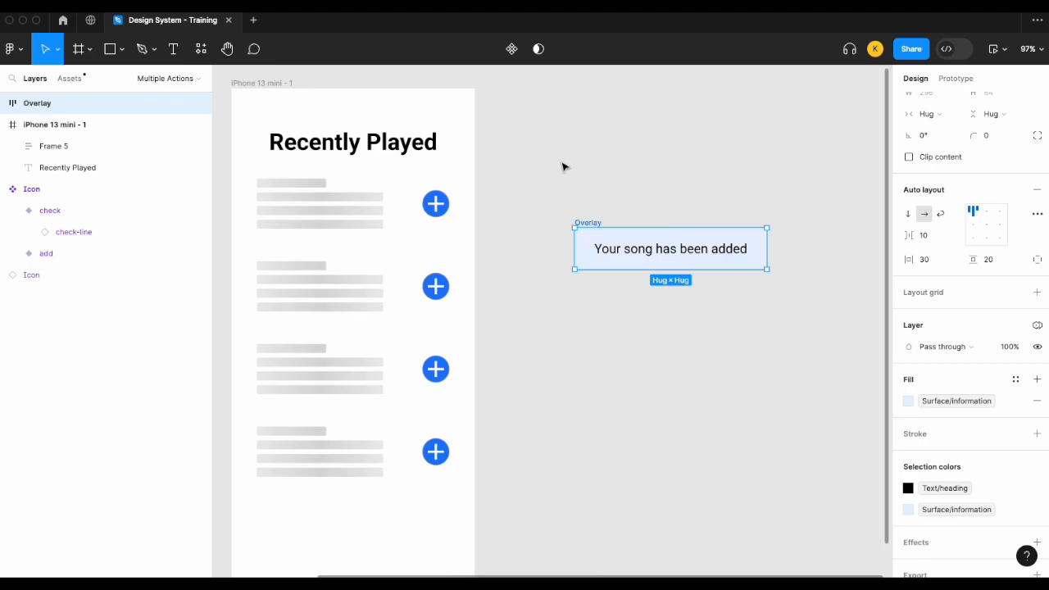
{"action": "left_click", "coordinate": [564, 168]}
{"action": "scroll", "coordinate": [566, 166], "scroll_direction": "down", "scroll_amount": 3, "text": "ctrl"}
{"action": "left_click", "coordinate": [593, 197]}
{"action": "left_click_drag", "start_coordinate": [593, 197], "coordinate": [587, 190]}
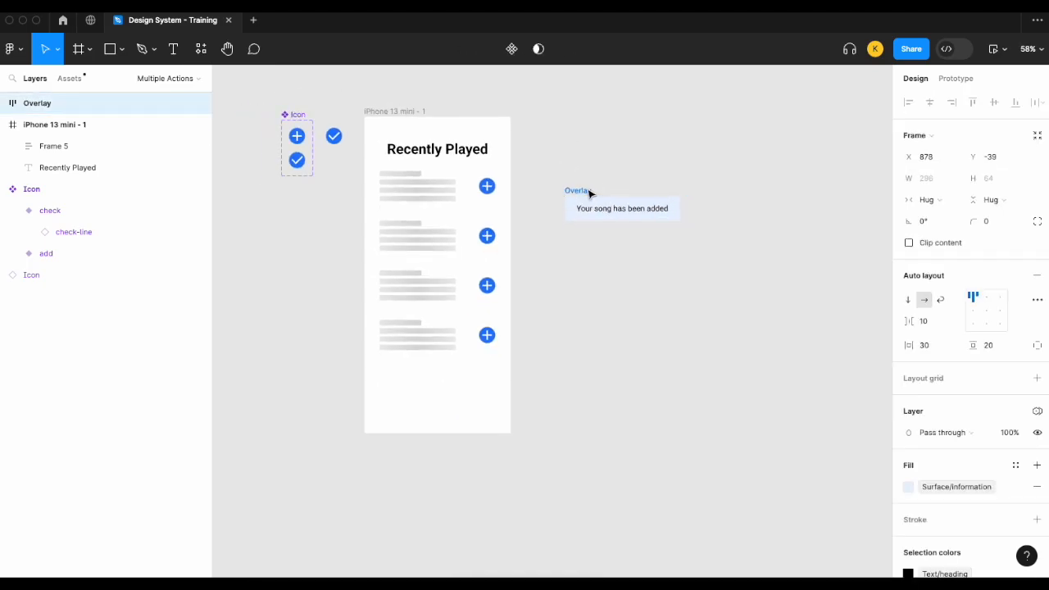
- Add an Open overlay action targeting the Overlay frame to the add variant's existing On click interaction in the Icon component
{"action": "scroll", "coordinate": [587, 189], "scroll_direction": "up", "scroll_amount": 2, "text": "ctrl"}
{"action": "scroll", "coordinate": [587, 190], "scroll_direction": "left", "scroll_amount": 3}
{"action": "scroll", "coordinate": [604, 225], "scroll_direction": "up", "scroll_amount": 2}
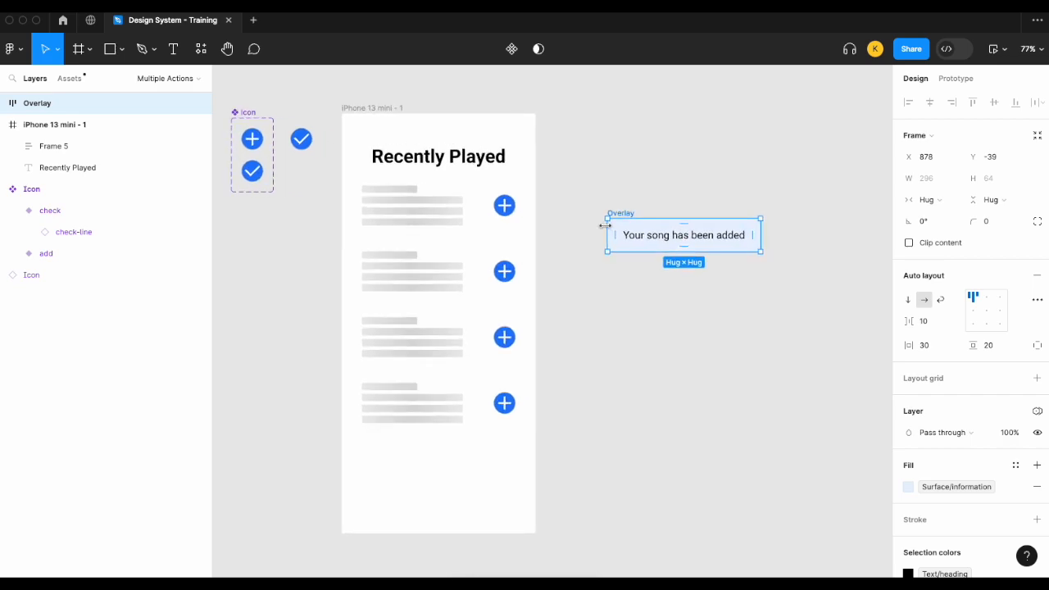
{"action": "scroll", "coordinate": [623, 238], "scroll_direction": "left", "scroll_amount": 2}
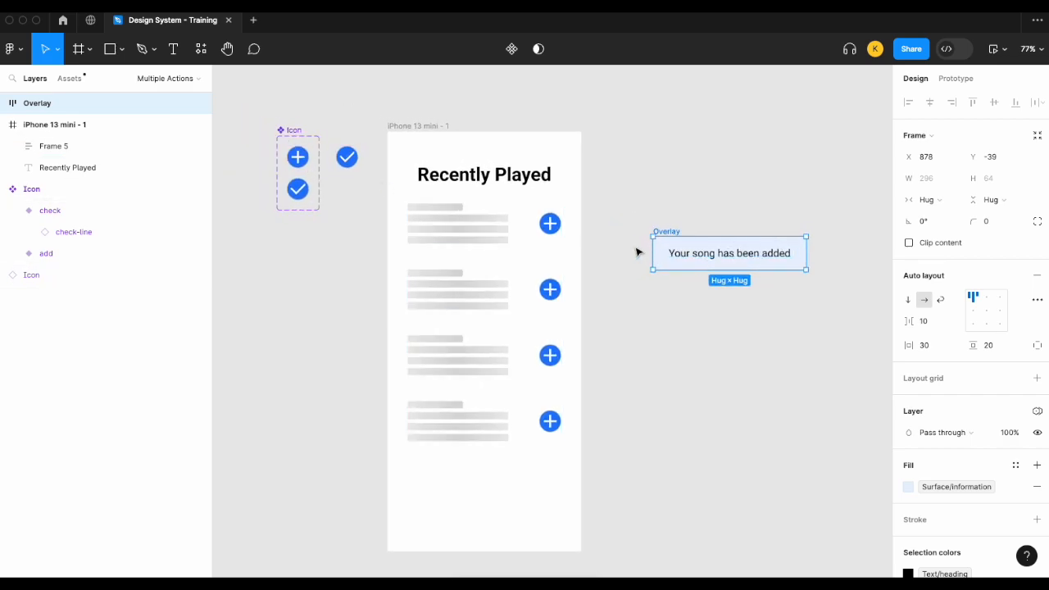
{"action": "left_click", "coordinate": [299, 163]}
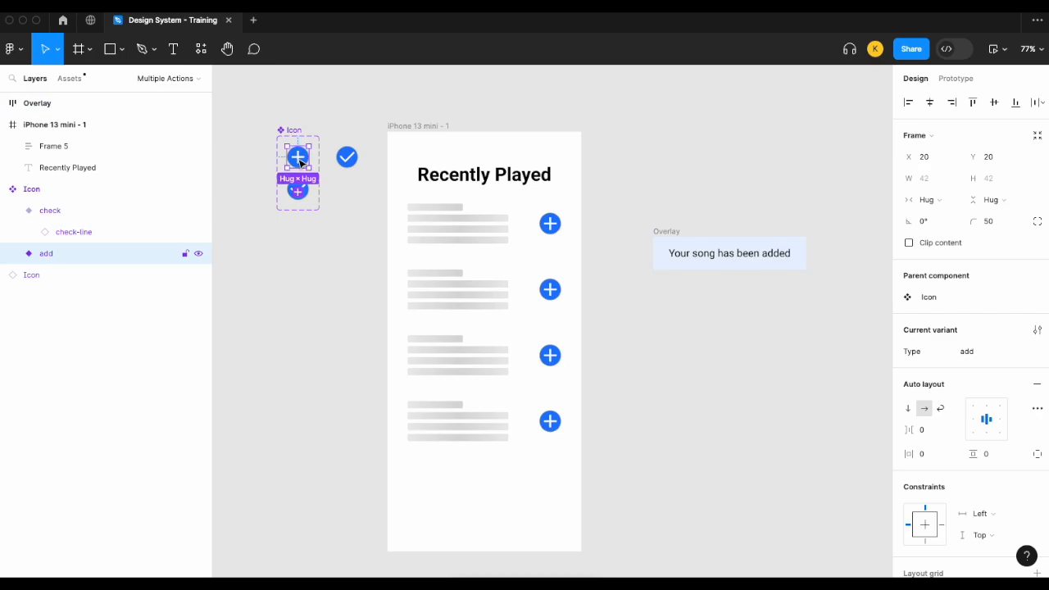
{"action": "scroll", "coordinate": [299, 162], "scroll_direction": "up", "scroll_amount": 4}
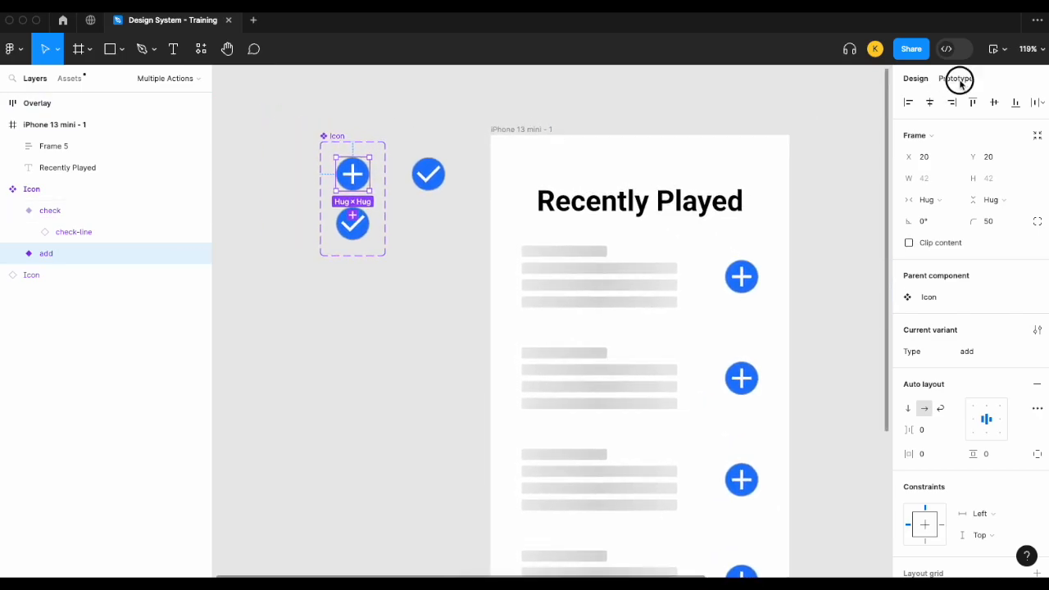
{"action": "left_click", "coordinate": [956, 79]}
{"action": "left_click", "coordinate": [918, 136]}
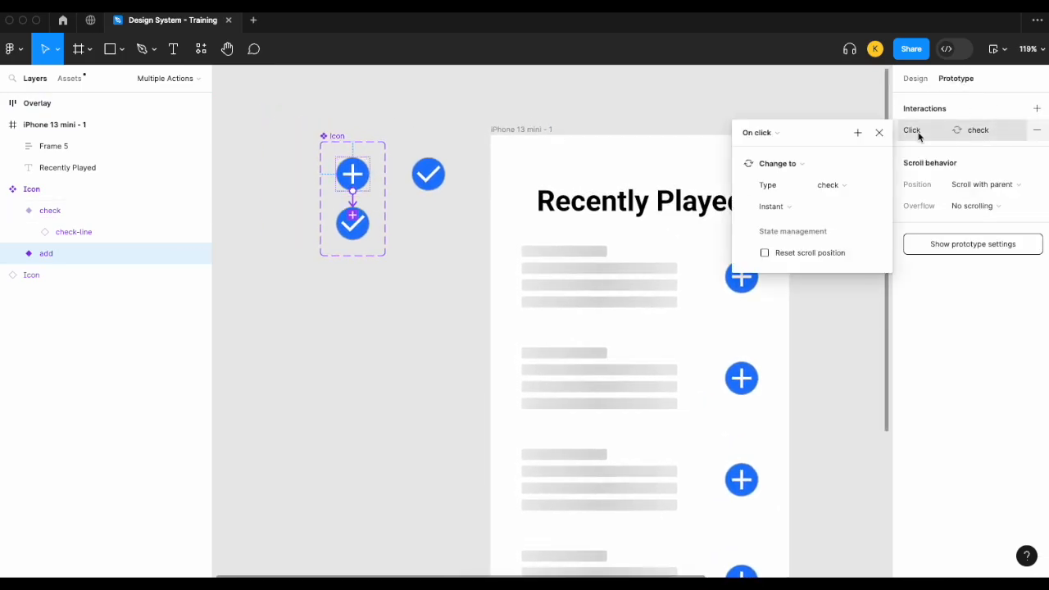
{"action": "left_click", "coordinate": [857, 133]}
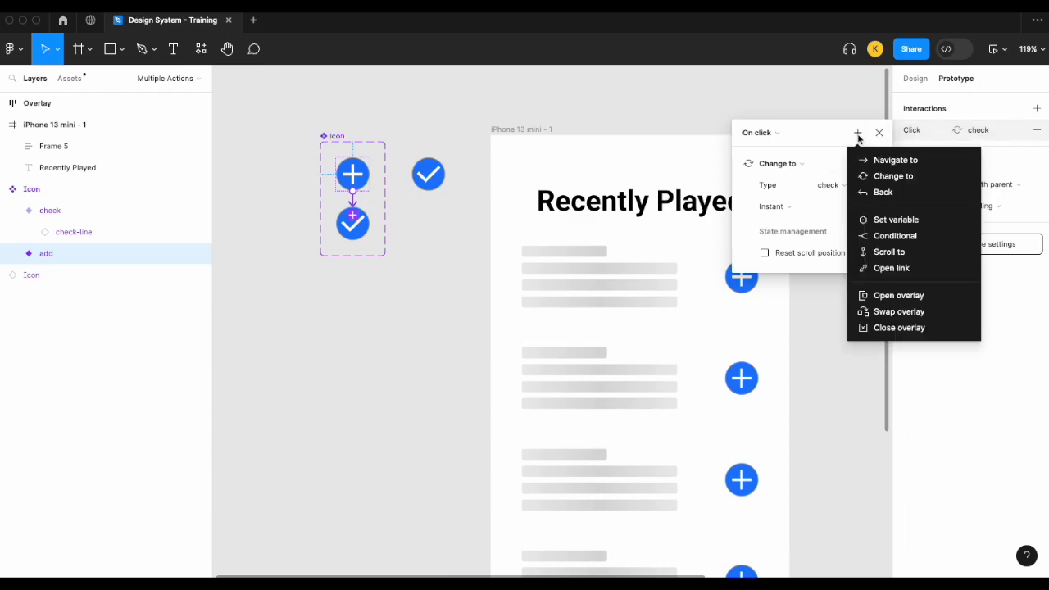
{"action": "left_click", "coordinate": [901, 296]}
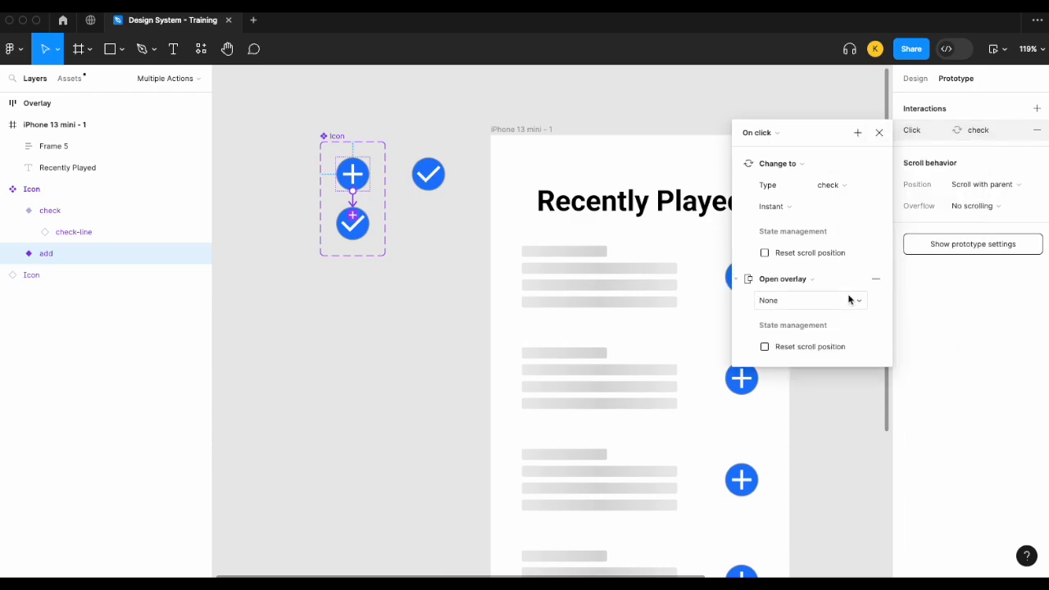
{"action": "left_click", "coordinate": [809, 300]}
{"action": "left_click", "coordinate": [803, 334]}
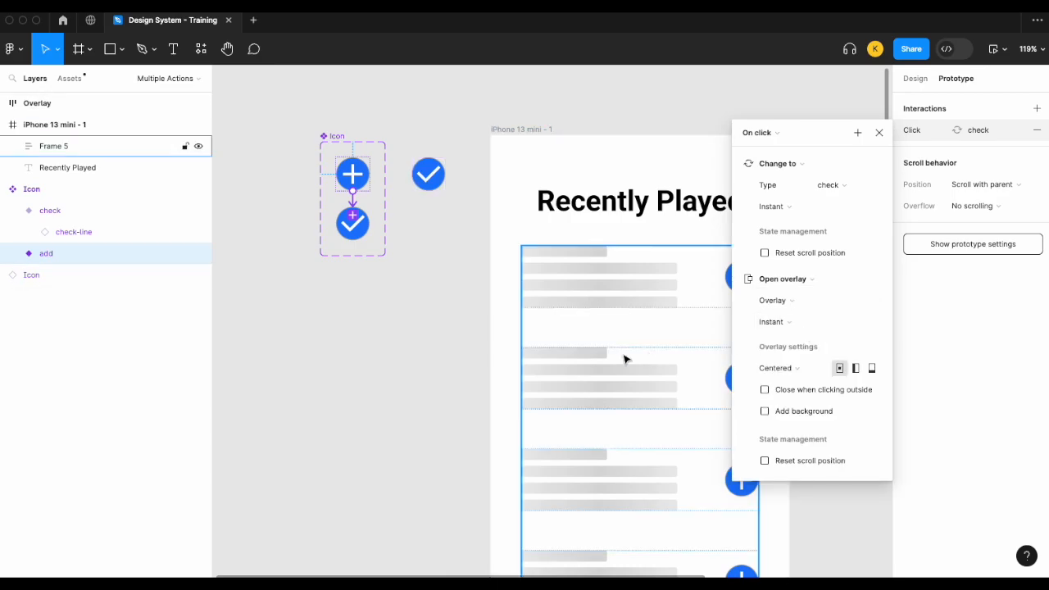
- Set the position of the opened overlay to Bottom center and close the interaction settings
{"action": "scroll", "coordinate": [625, 359], "scroll_direction": "right", "scroll_amount": 3}
{"action": "scroll", "coordinate": [626, 359], "scroll_direction": "down", "scroll_amount": 1}
{"action": "scroll", "coordinate": [625, 359], "scroll_direction": "right", "scroll_amount": 2}
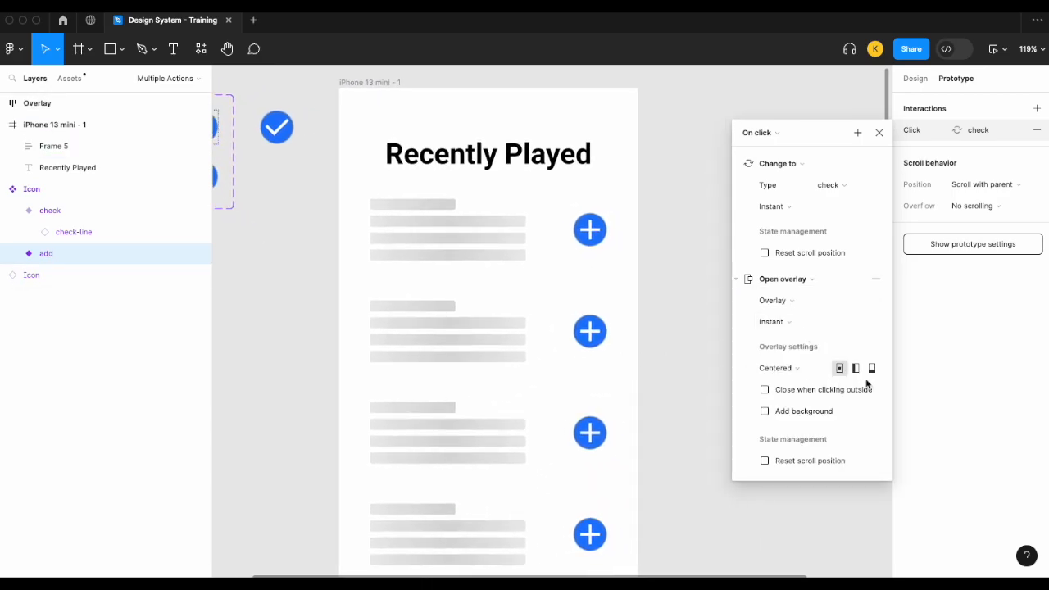
{"action": "left_click", "coordinate": [799, 371]}
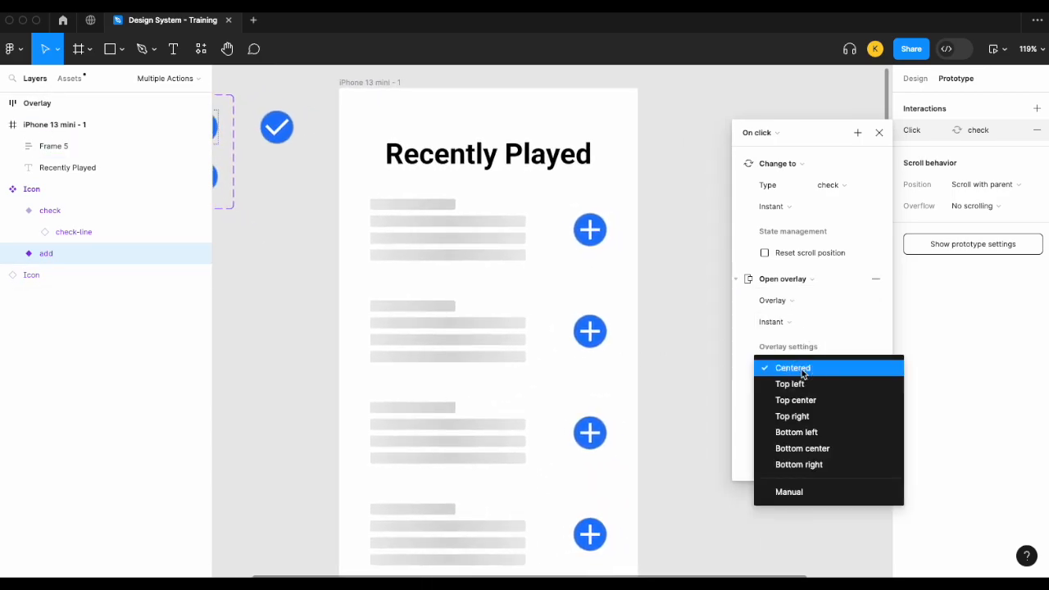
{"action": "left_click", "coordinate": [817, 455]}
{"action": "scroll", "coordinate": [613, 445], "scroll_direction": "down", "scroll_amount": 5}
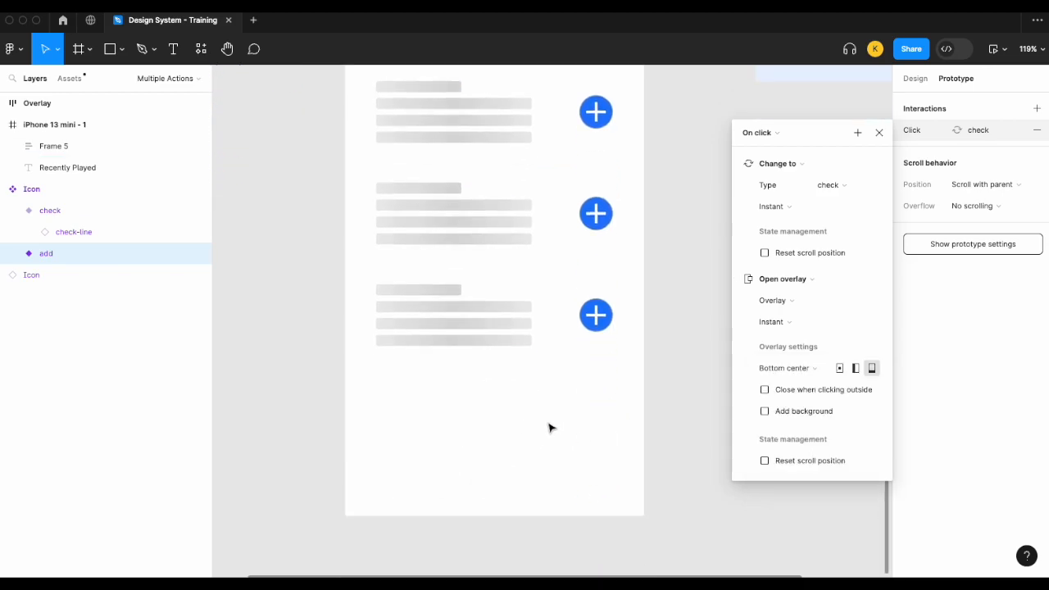
{"action": "scroll", "coordinate": [645, 433], "scroll_direction": "down", "scroll_amount": 4}
{"action": "scroll", "coordinate": [646, 433], "scroll_direction": "right", "scroll_amount": 2}
{"action": "scroll", "coordinate": [645, 433], "scroll_direction": "up", "scroll_amount": 2}
{"action": "left_click", "coordinate": [646, 433]}
{"action": "scroll", "coordinate": [646, 440], "scroll_direction": "down", "scroll_amount": 2}
{"action": "scroll", "coordinate": [646, 441], "scroll_direction": "right", "scroll_amount": 1}
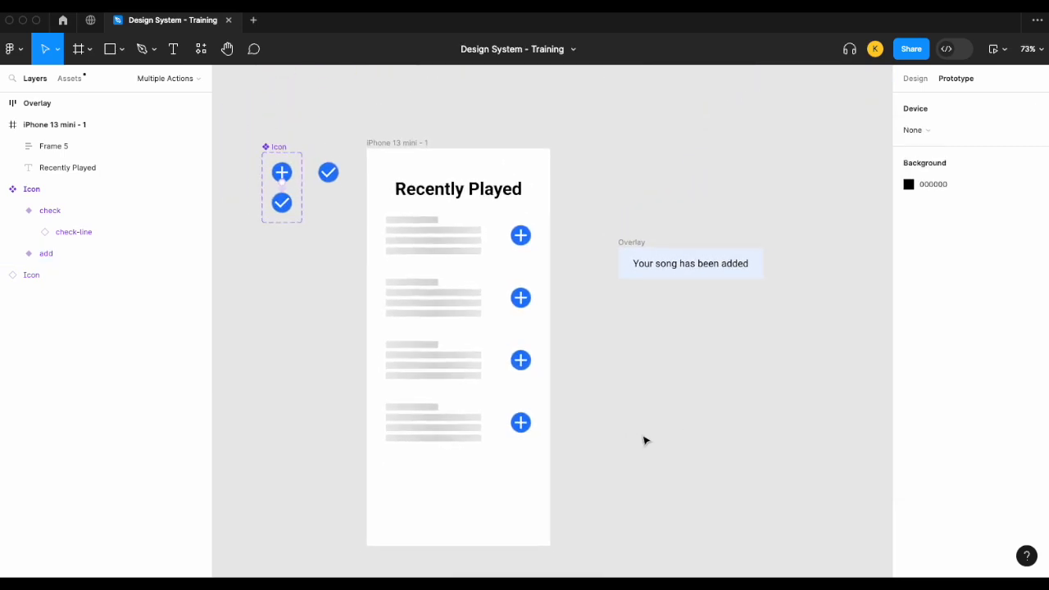
{"action": "scroll", "coordinate": [645, 441], "scroll_direction": "down", "scroll_amount": 1}
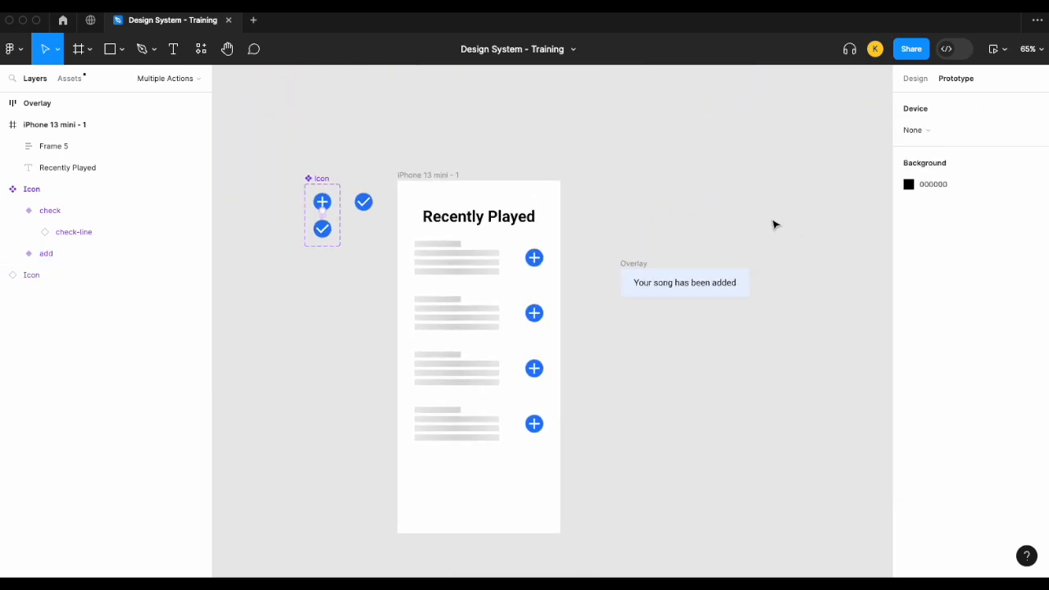
{"action": "left_click", "coordinate": [1001, 50]}
{"action": "left_click", "coordinate": [979, 96]}
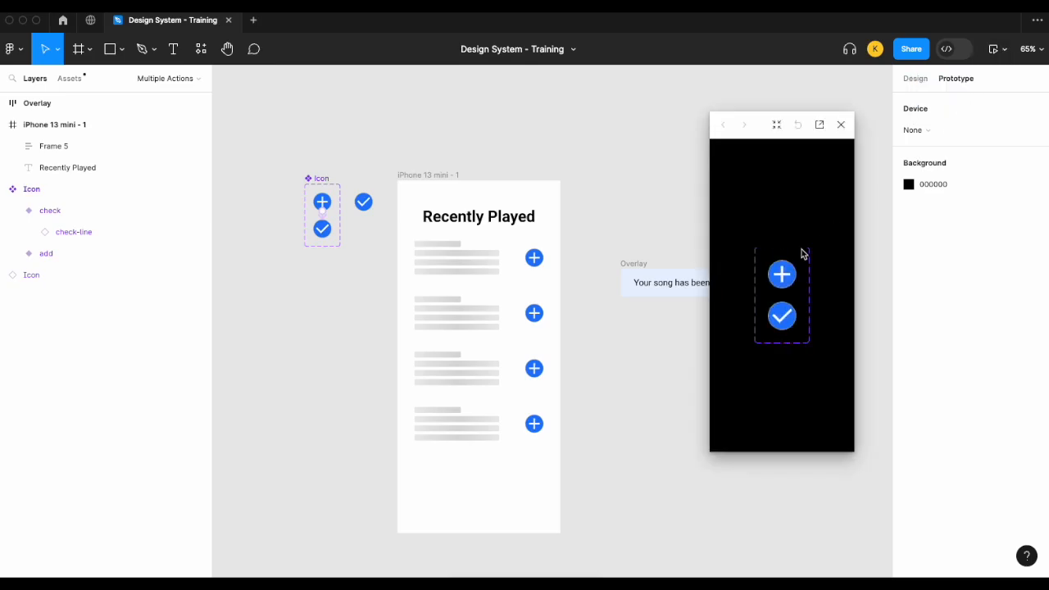
{"action": "left_click", "coordinate": [840, 125]}
- Preview the iPhone 13 mini - 1 frame and test the first song's add icon
{"action": "left_click", "coordinate": [456, 175]}
{"action": "left_click", "coordinate": [1026, 48]}
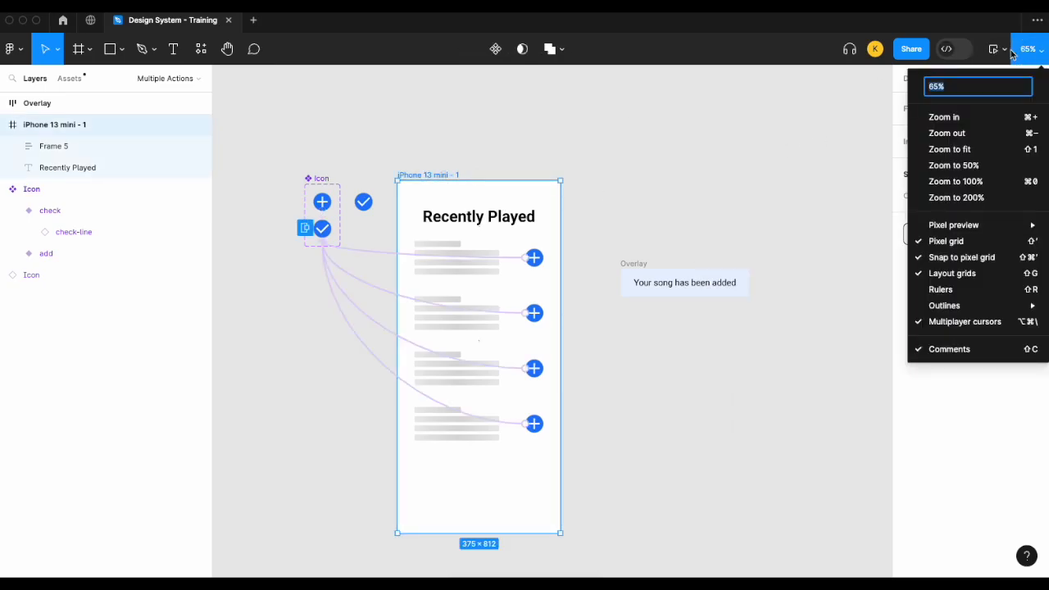
{"action": "left_click", "coordinate": [1011, 52]}
{"action": "left_click", "coordinate": [1002, 49]}
{"action": "left_click", "coordinate": [994, 98]}
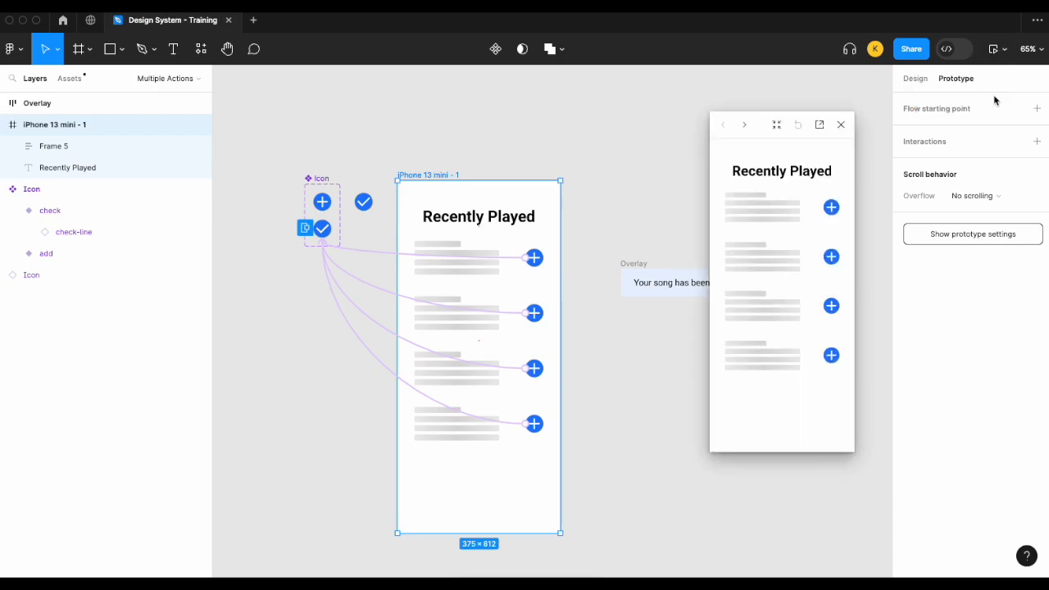
{"action": "left_click", "coordinate": [830, 209]}
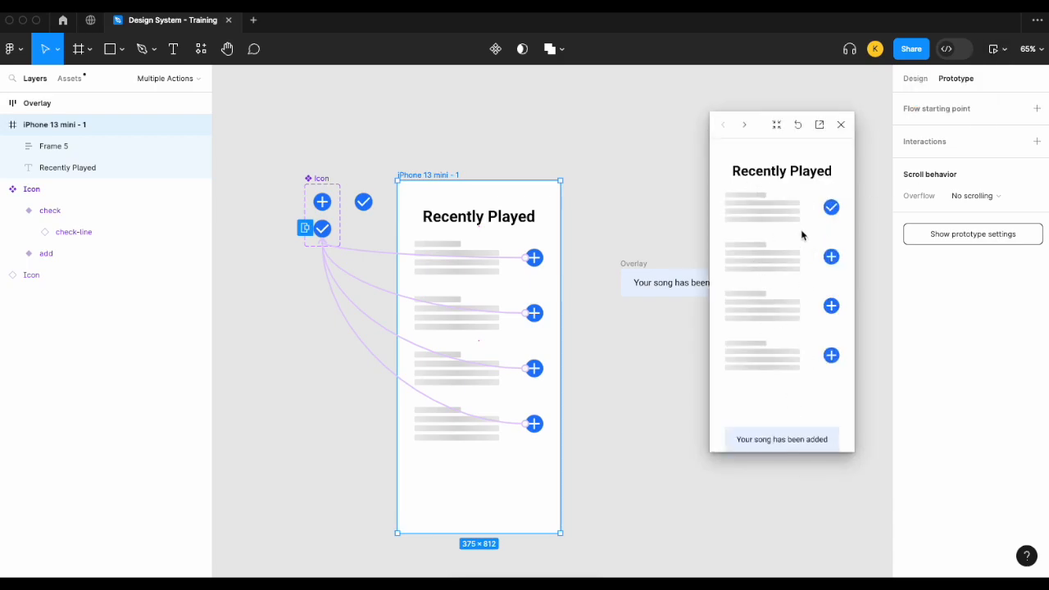
{"action": "left_click", "coordinate": [840, 125]}
- Change the add variant's Open overlay animation from Instant to Move in, with the downward direction
{"action": "scroll", "coordinate": [311, 232], "scroll_direction": "up", "scroll_amount": 3}
{"action": "left_click", "coordinate": [304, 300]}
{"action": "scroll", "coordinate": [350, 211], "scroll_direction": "up", "scroll_amount": 3}
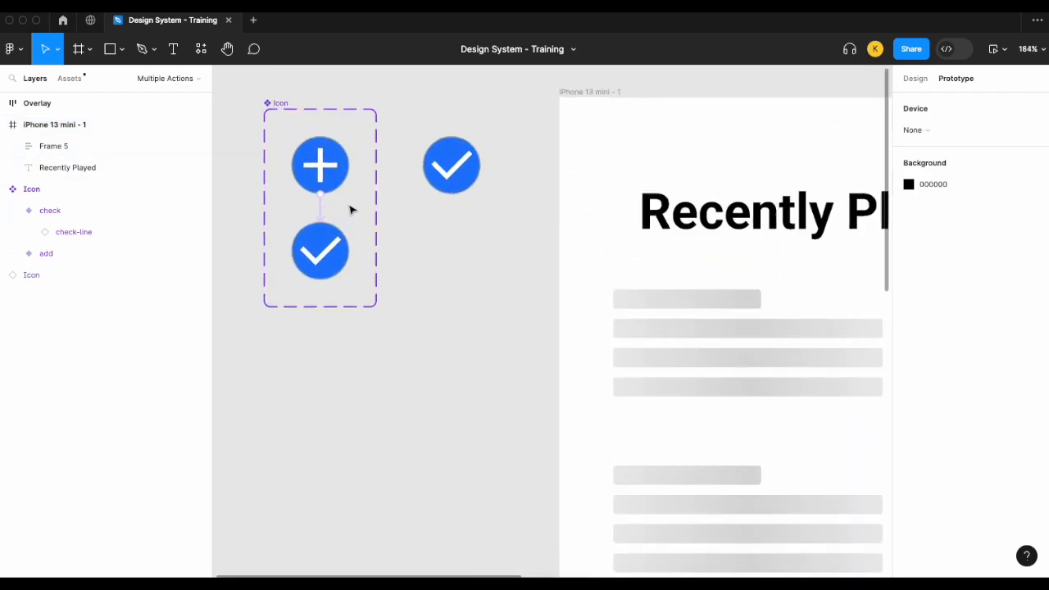
{"action": "left_click", "coordinate": [320, 207]}
{"action": "left_click_drag", "start_coordinate": [317, 241], "coordinate": [529, 155]}
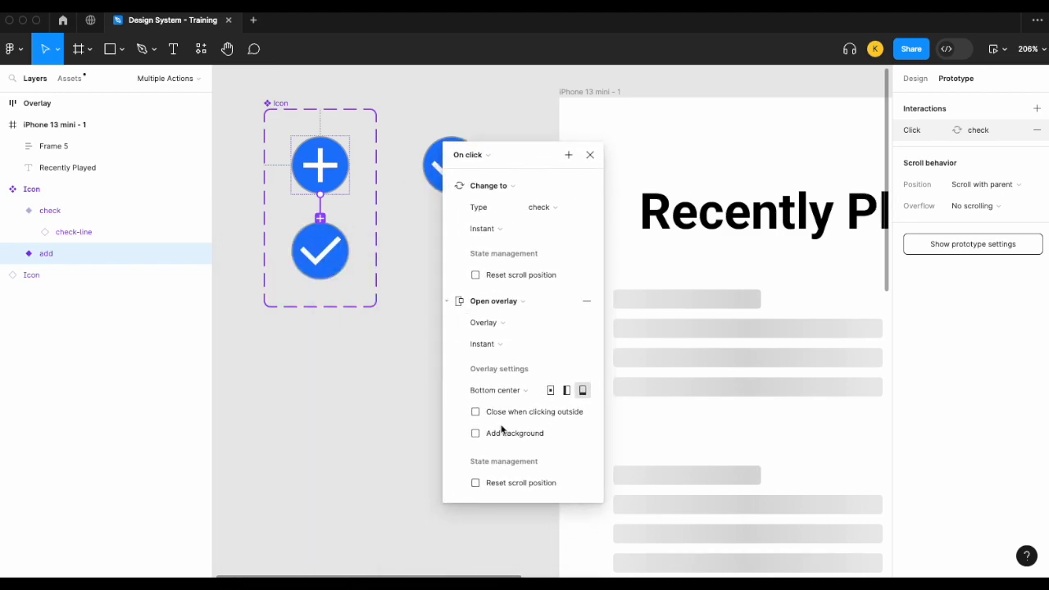
{"action": "left_click", "coordinate": [492, 344]}
{"action": "left_click", "coordinate": [517, 402]}
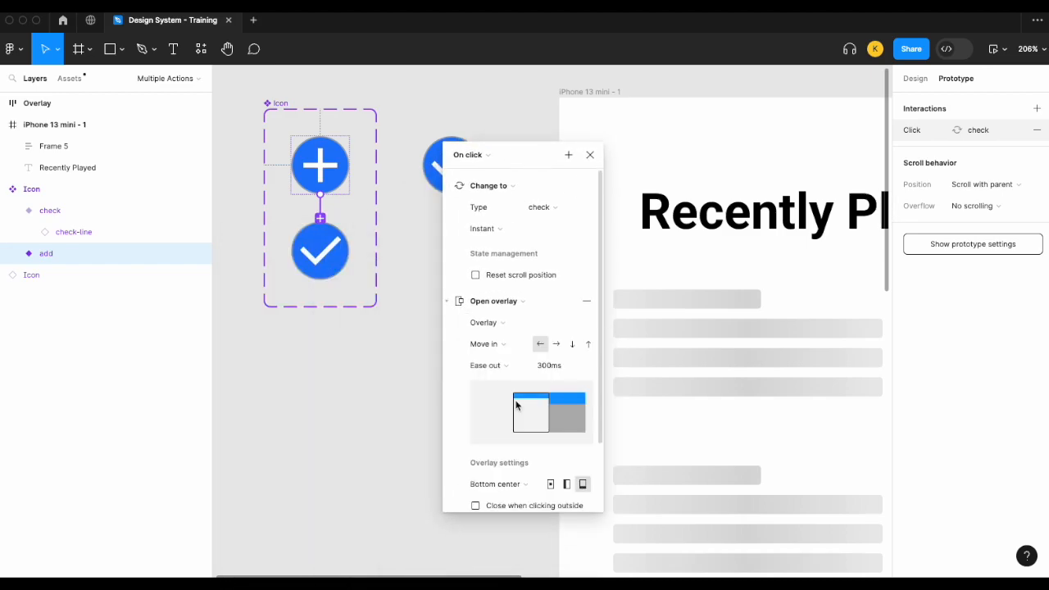
{"action": "left_click", "coordinate": [574, 345]}
{"action": "left_click", "coordinate": [590, 155]}
- Preview the phone frame again and trigger the first song's add icon to check the overlay's Move in animation
{"action": "scroll", "coordinate": [595, 161], "scroll_direction": "down", "scroll_amount": 3}
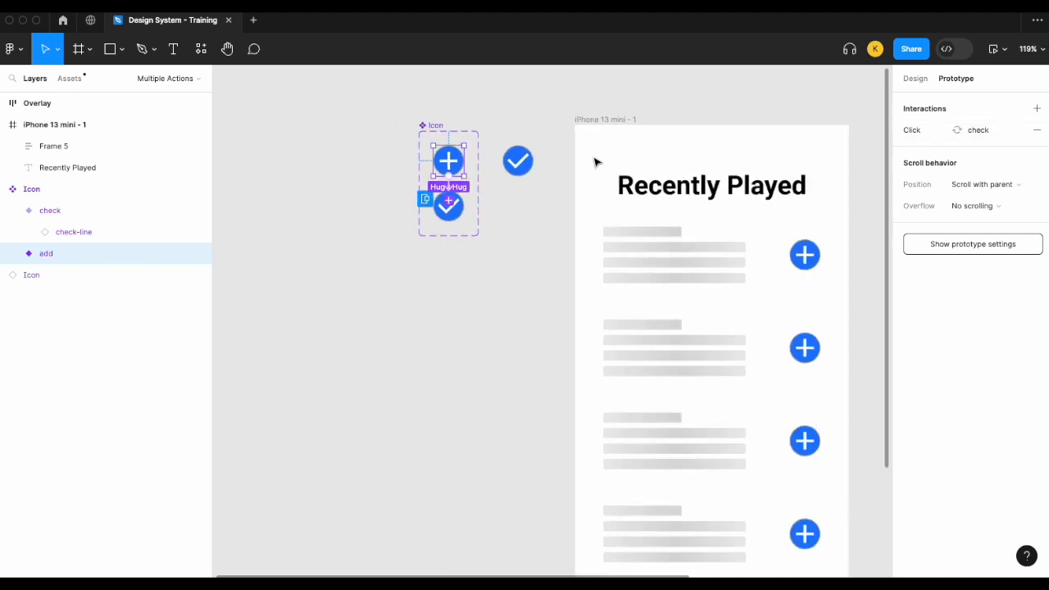
{"action": "scroll", "coordinate": [597, 160], "scroll_direction": "down", "scroll_amount": 3}
{"action": "scroll", "coordinate": [574, 151], "scroll_direction": "right", "scroll_amount": 2}
{"action": "left_click", "coordinate": [533, 141]}
{"action": "left_click", "coordinate": [1003, 49]}
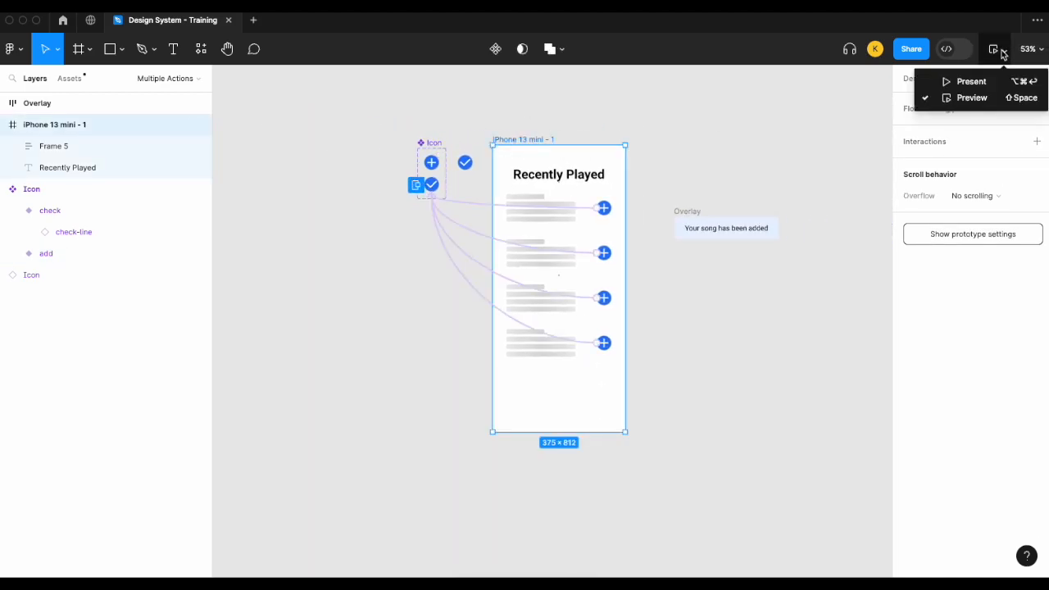
{"action": "left_click", "coordinate": [987, 98]}
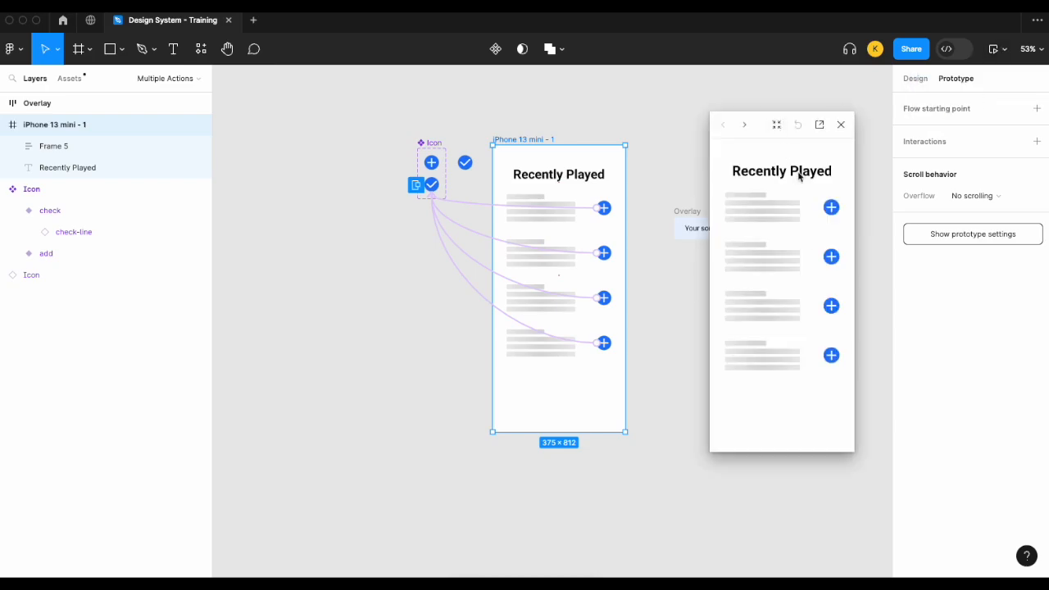
{"action": "left_click", "coordinate": [830, 209]}
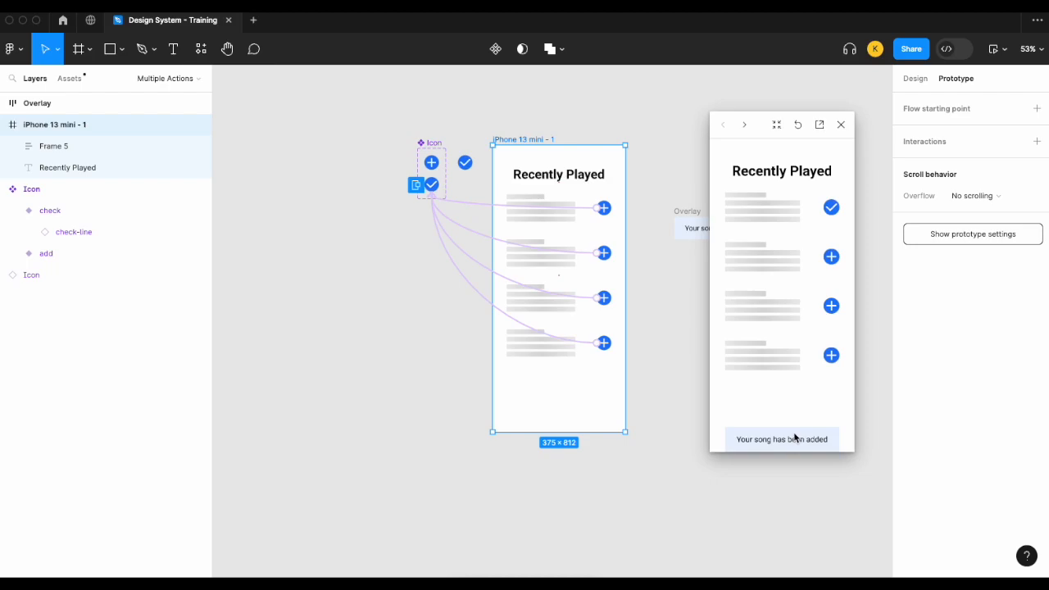
{"action": "left_click", "coordinate": [841, 124]}
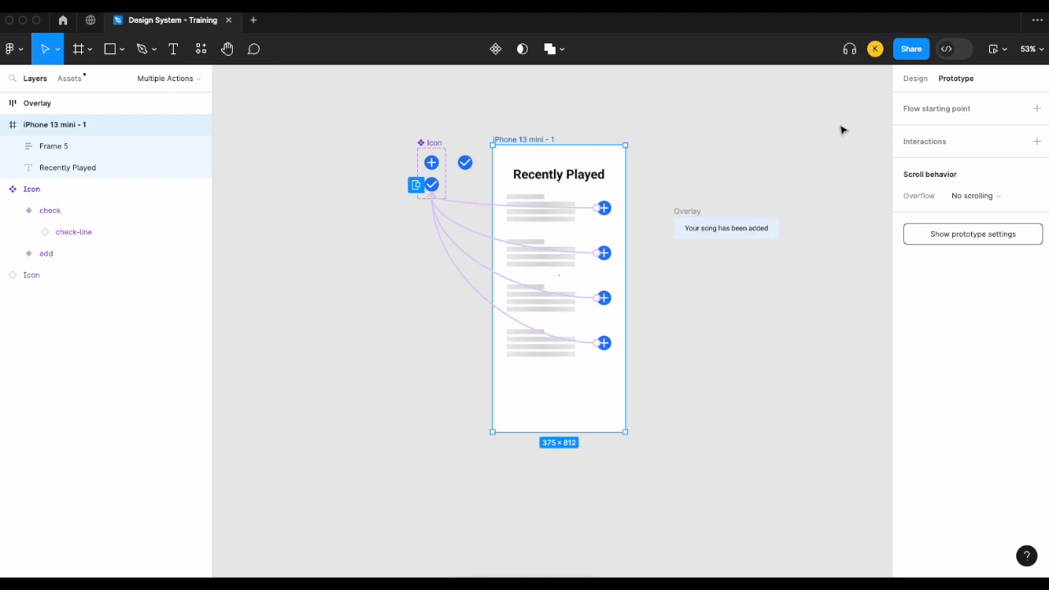
- Add an interaction to the Overlay frame that closes the overlay with the After delay trigger at 800ms
{"action": "left_click", "coordinate": [690, 208]}
{"action": "scroll", "coordinate": [745, 206], "scroll_direction": "up", "scroll_amount": 2}
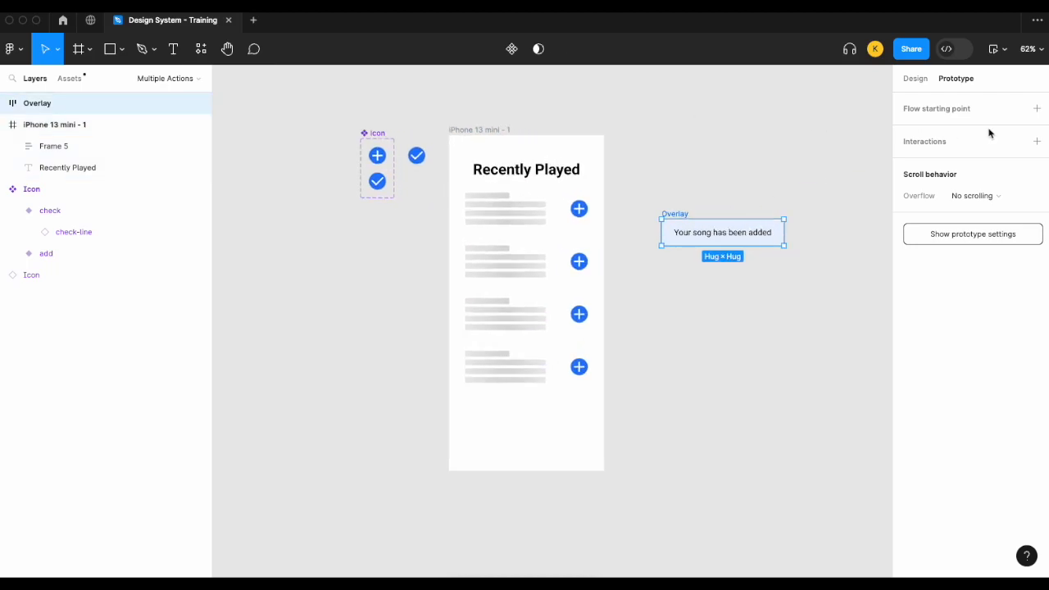
{"action": "left_click", "coordinate": [1034, 142]}
{"action": "left_click", "coordinate": [776, 171]}
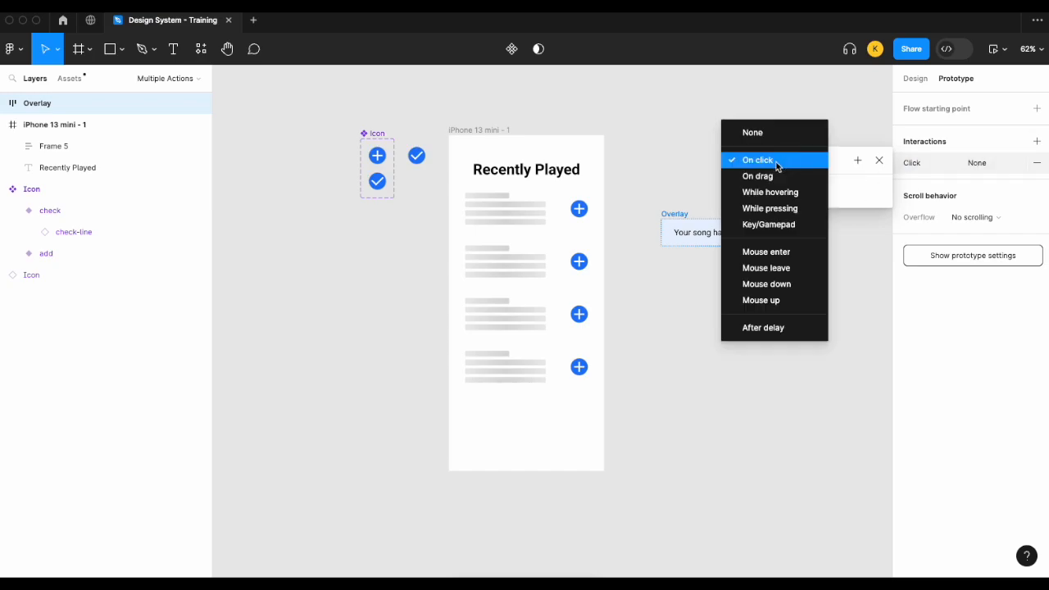
{"action": "left_click", "coordinate": [782, 328]}
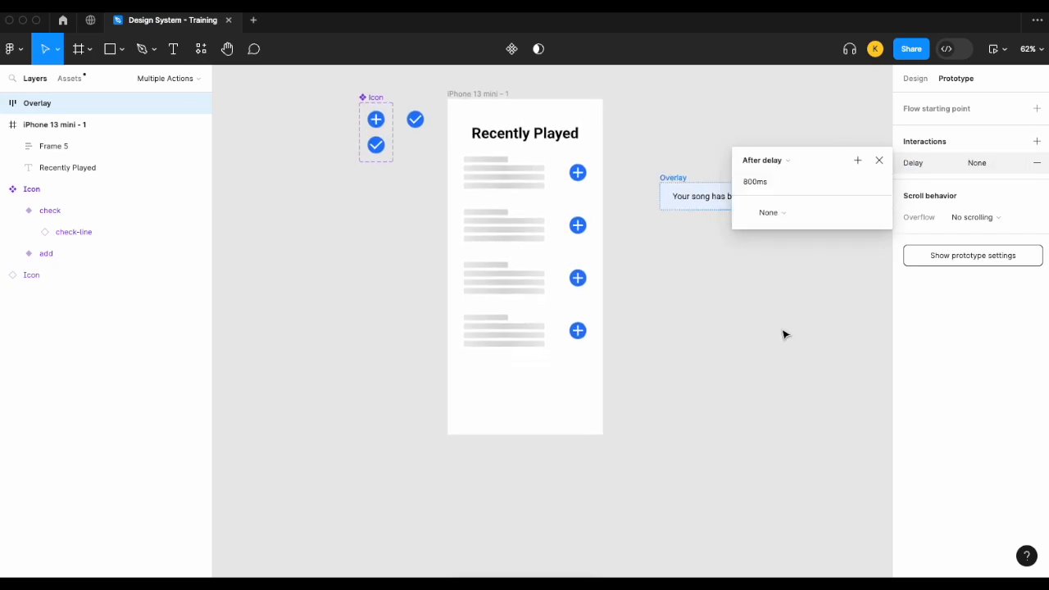
{"action": "left_click", "coordinate": [784, 215]}
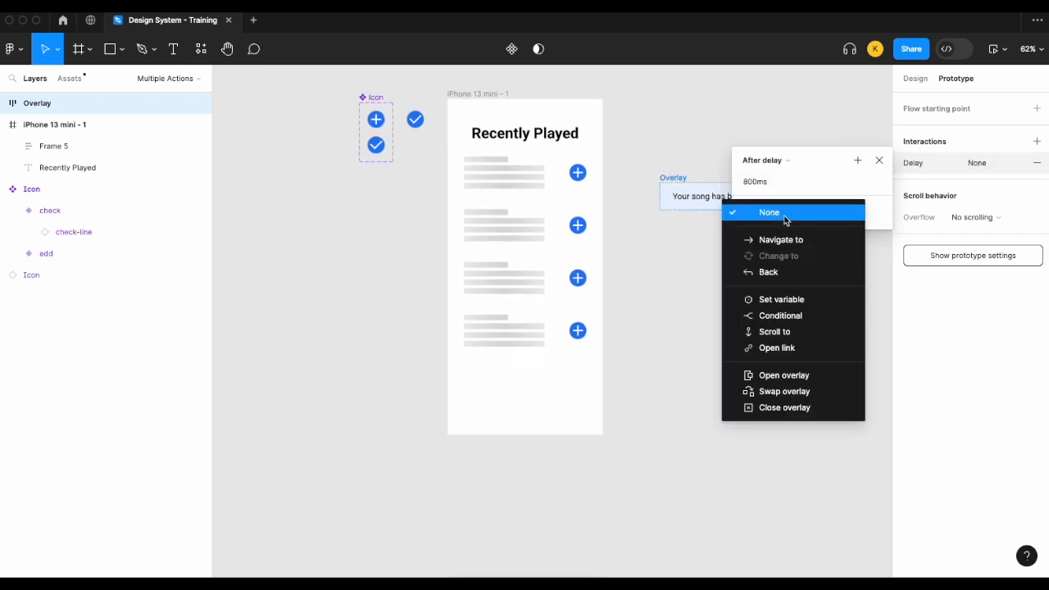
{"action": "left_click", "coordinate": [799, 411]}
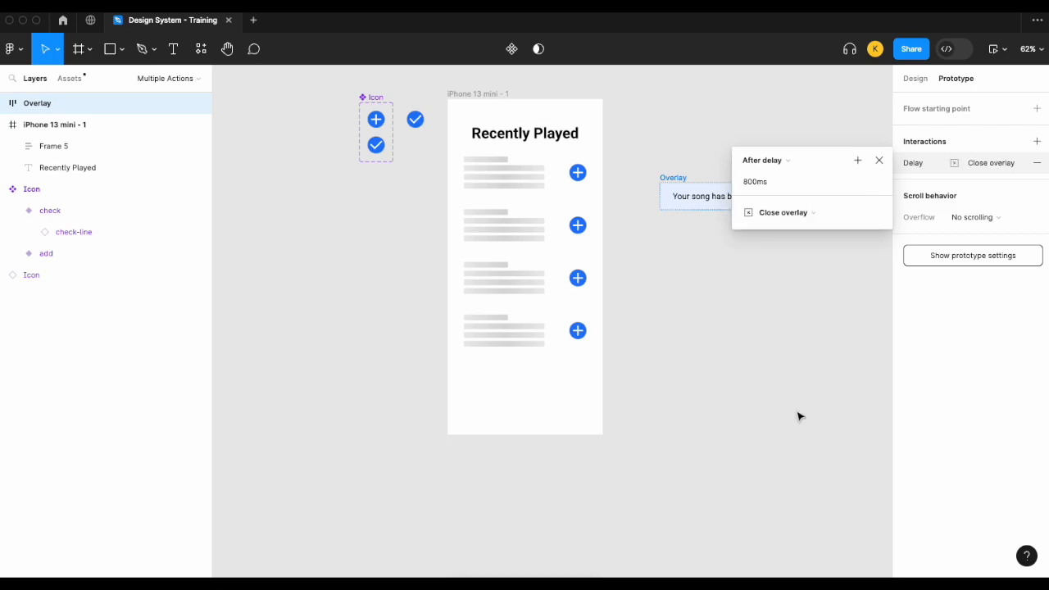
{"action": "left_click", "coordinate": [879, 161]}
- Preview the iPhone 13 mini - 1 frame, test the first and second songs' add icons, and close the preview
{"action": "scroll", "coordinate": [532, 123], "scroll_direction": "up", "scroll_amount": 1}
{"action": "left_click", "coordinate": [502, 113]}
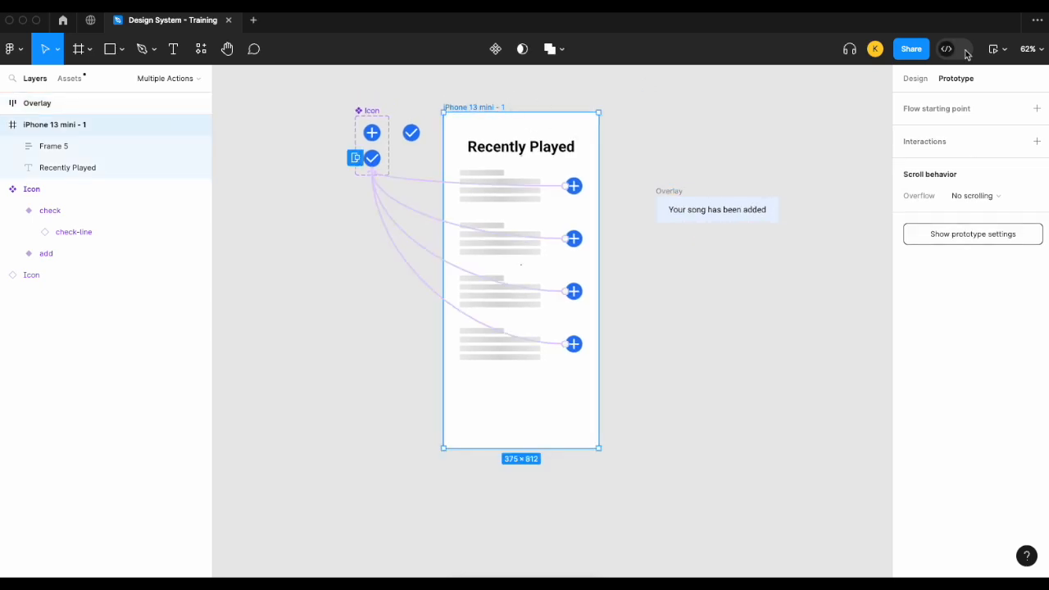
{"action": "left_click", "coordinate": [993, 48]}
{"action": "left_click", "coordinate": [831, 208]}
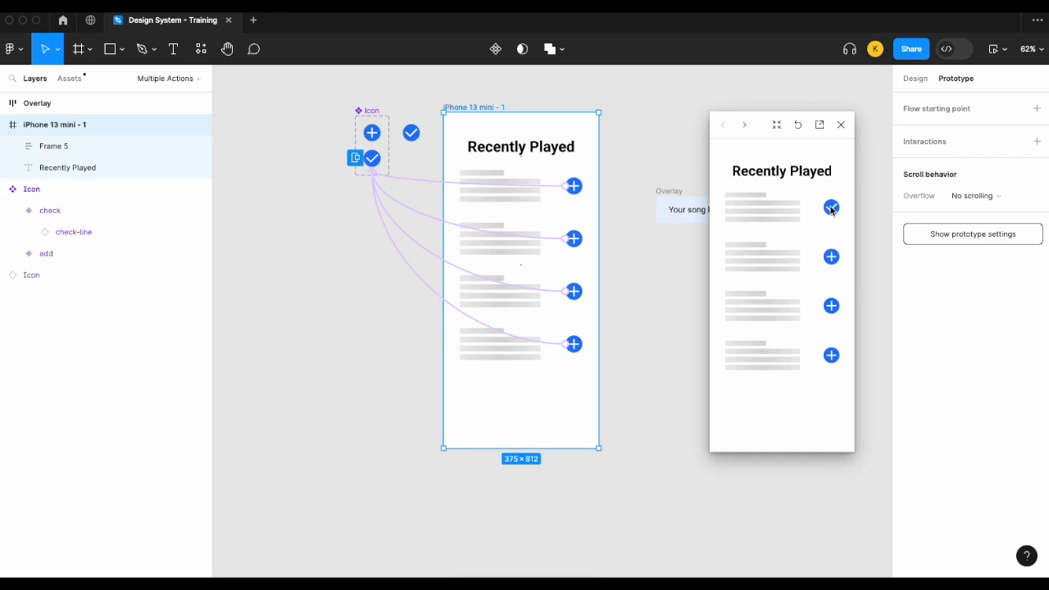
{"action": "left_click", "coordinate": [832, 259]}
{"action": "left_click", "coordinate": [840, 125]}
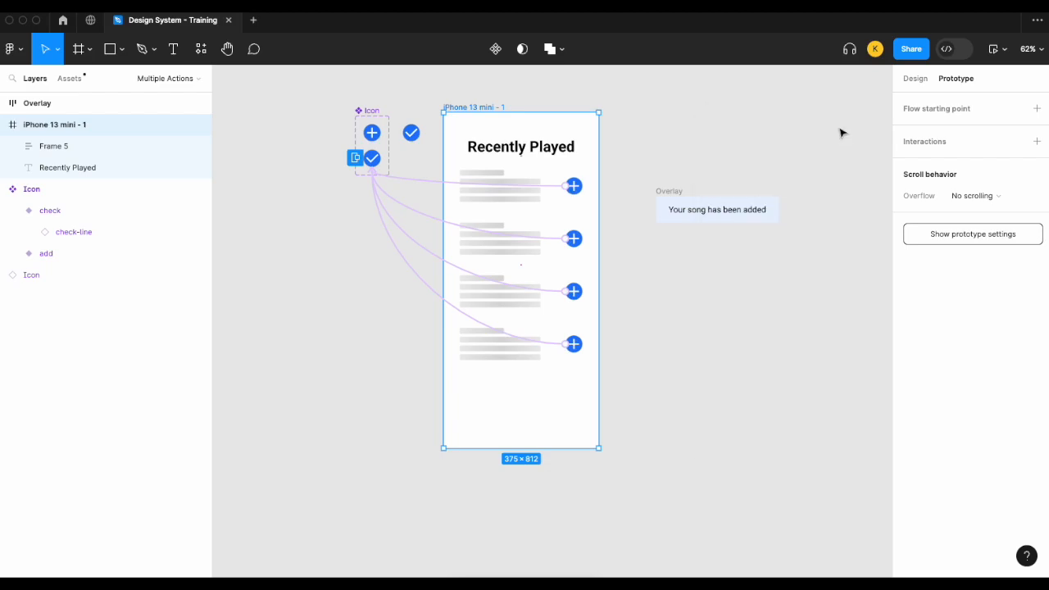
{"action": "left_click", "coordinate": [780, 141]}
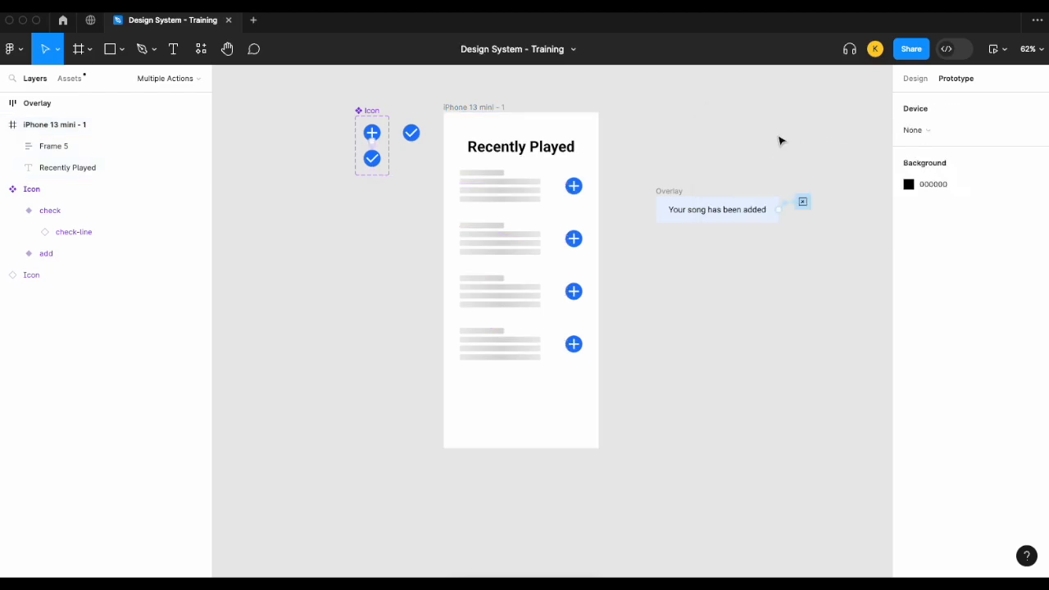